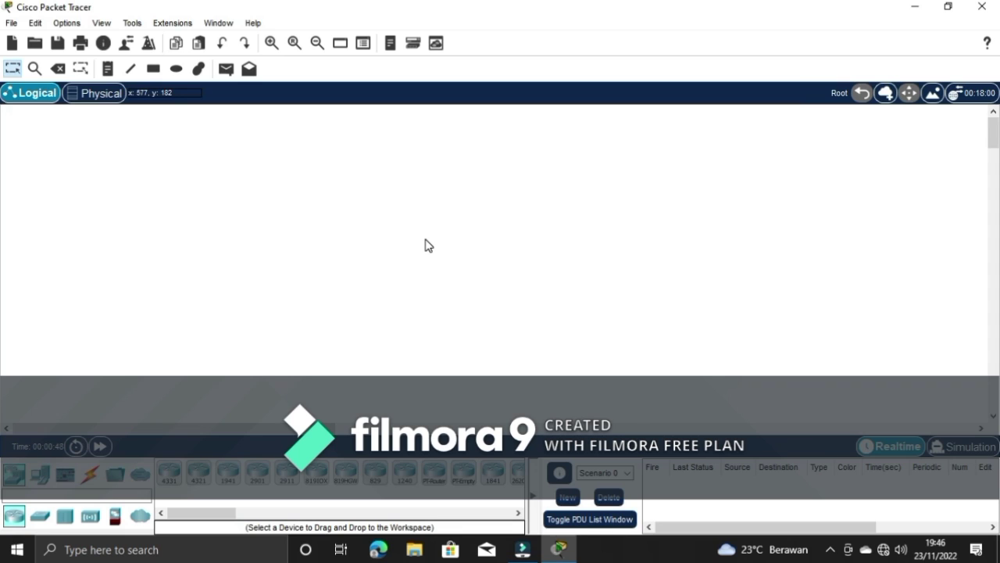
# Place three 1841 routers in a horizontal row across the middle of the workspace
pyautogui.click(536, 500)
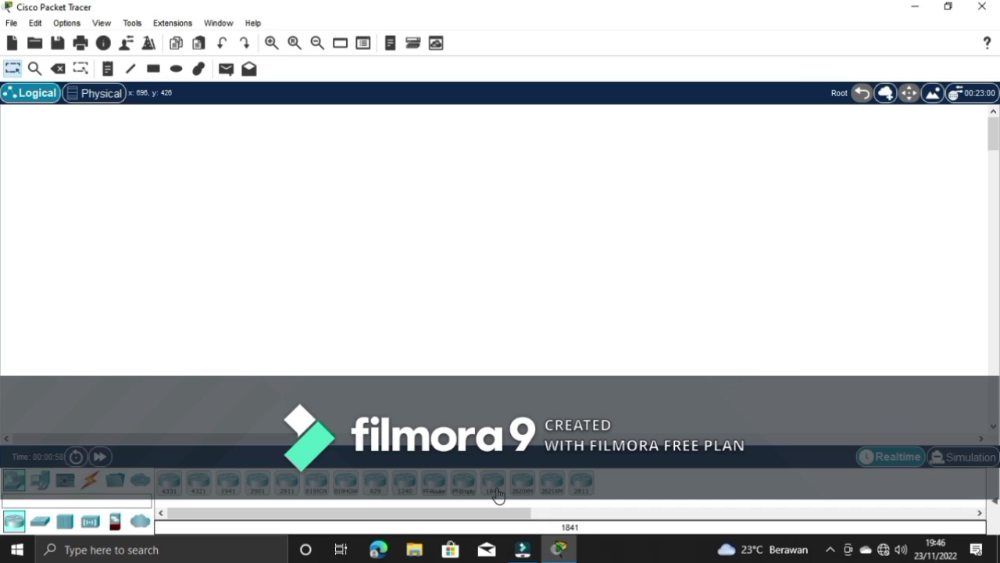
pyautogui.click(496, 488)
pyautogui.click(260, 236)
pyautogui.click(485, 492)
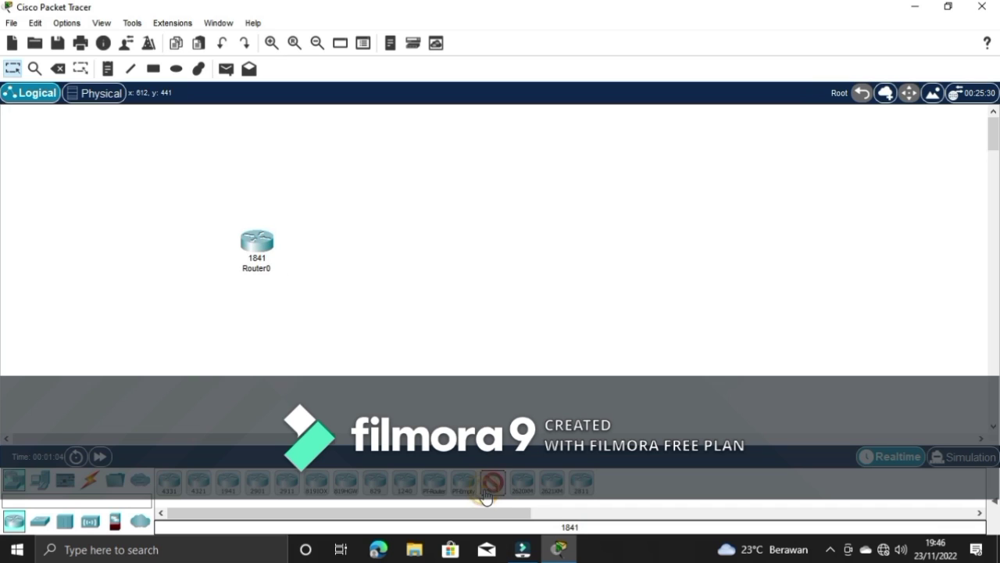
pyautogui.click(479, 247)
pyautogui.click(493, 481)
pyautogui.click(657, 249)
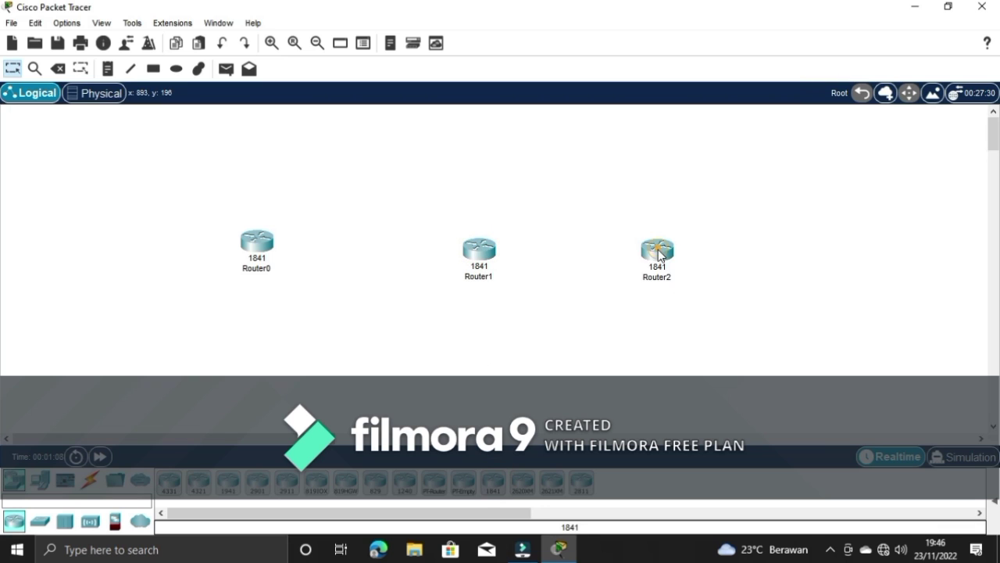
# Nudge Router1 and Router2 slightly to line them up with Router0
pyautogui.moveTo(495, 261); pyautogui.dragTo(494, 257)
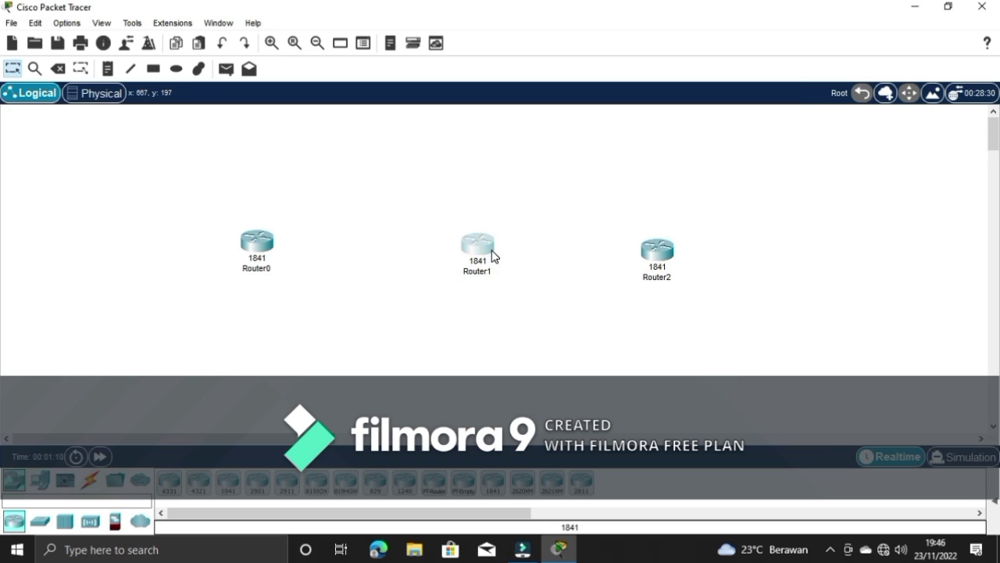
pyautogui.moveTo(657, 261); pyautogui.dragTo(653, 261)
pyautogui.click(658, 252)
pyautogui.moveTo(649, 270)
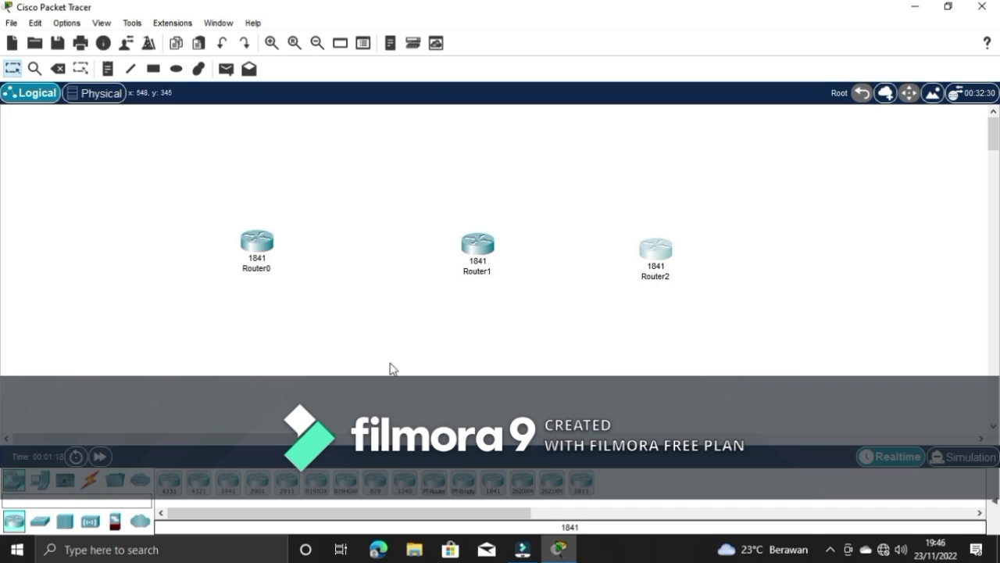
# Add a PC above and a PC below Router0, plus a laptop to the left of that router
pyautogui.click(40, 480)
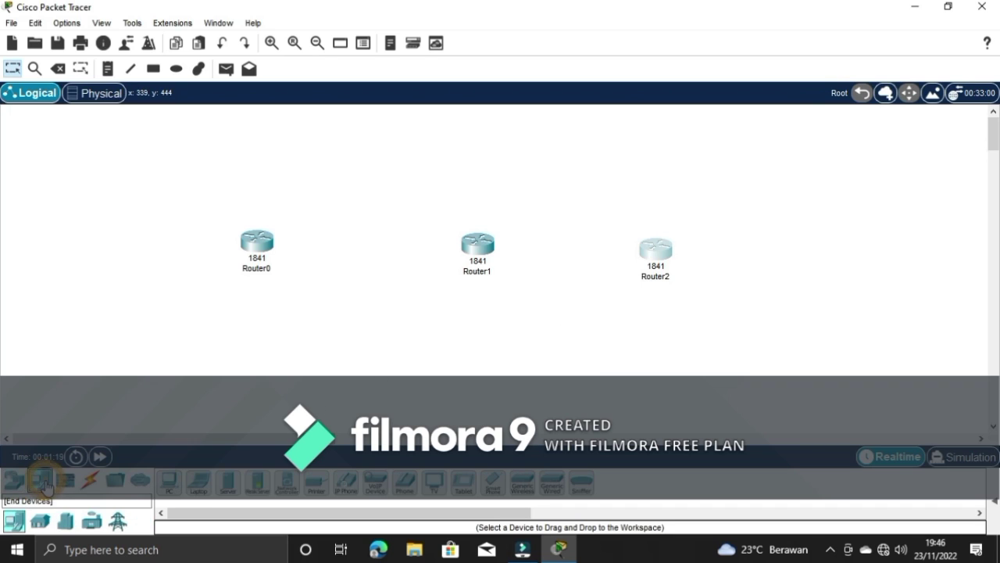
pyautogui.click(169, 481)
pyautogui.click(253, 150)
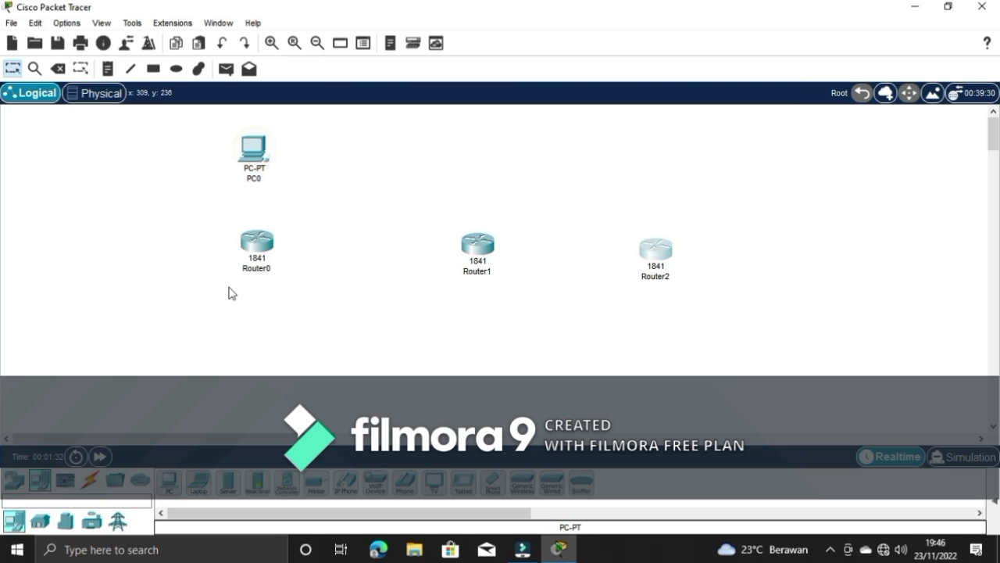
pyautogui.click(169, 481)
pyautogui.click(245, 353)
pyautogui.click(169, 482)
pyautogui.click(198, 482)
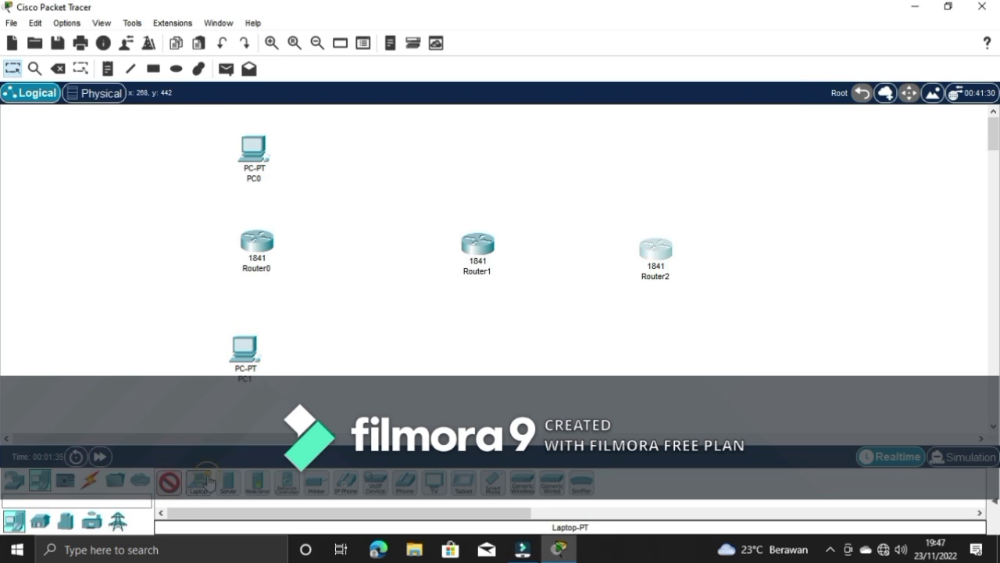
pyautogui.click(163, 247)
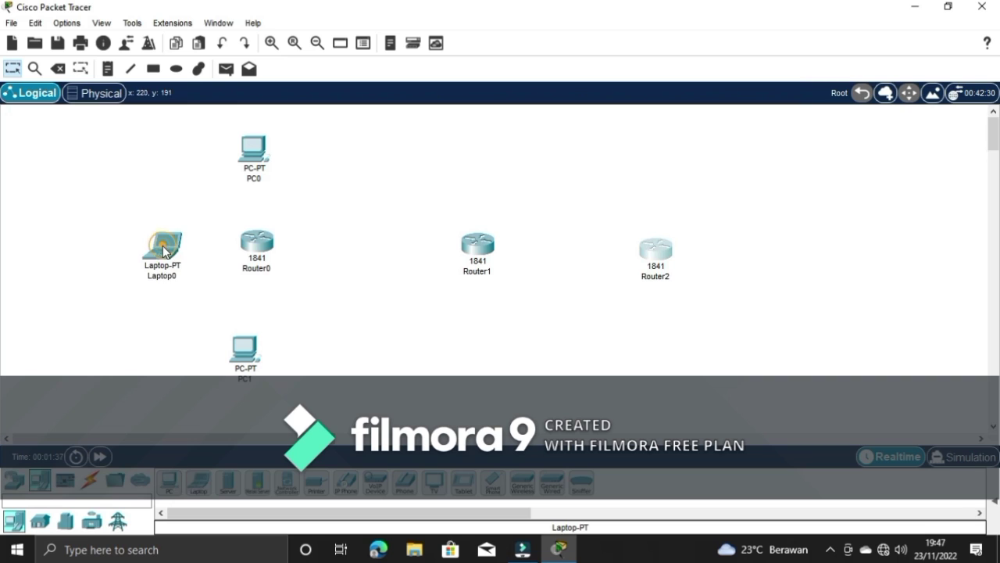
# Add one laptop above Router1 and another laptop below it
pyautogui.click(197, 493)
pyautogui.click(475, 142)
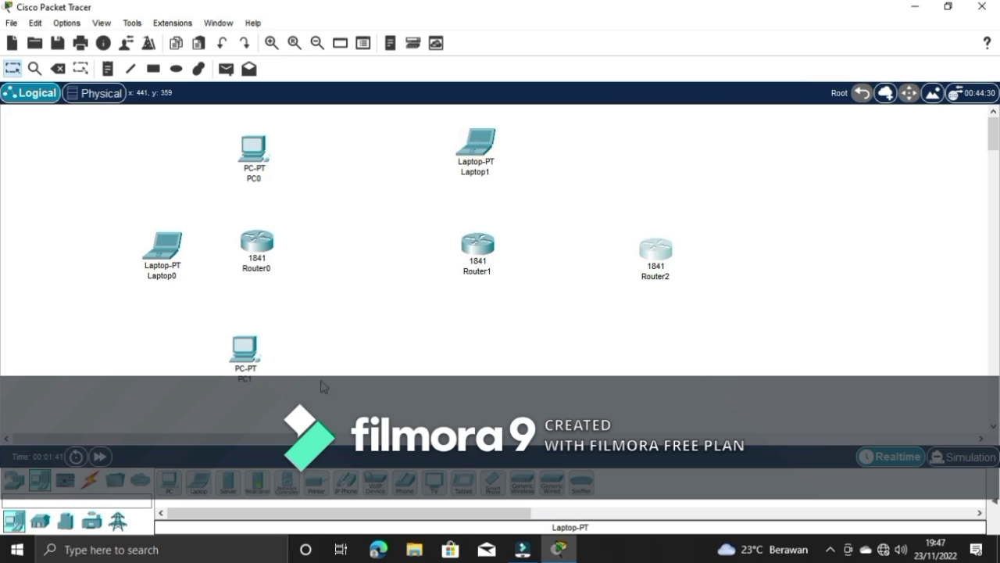
pyautogui.click(198, 495)
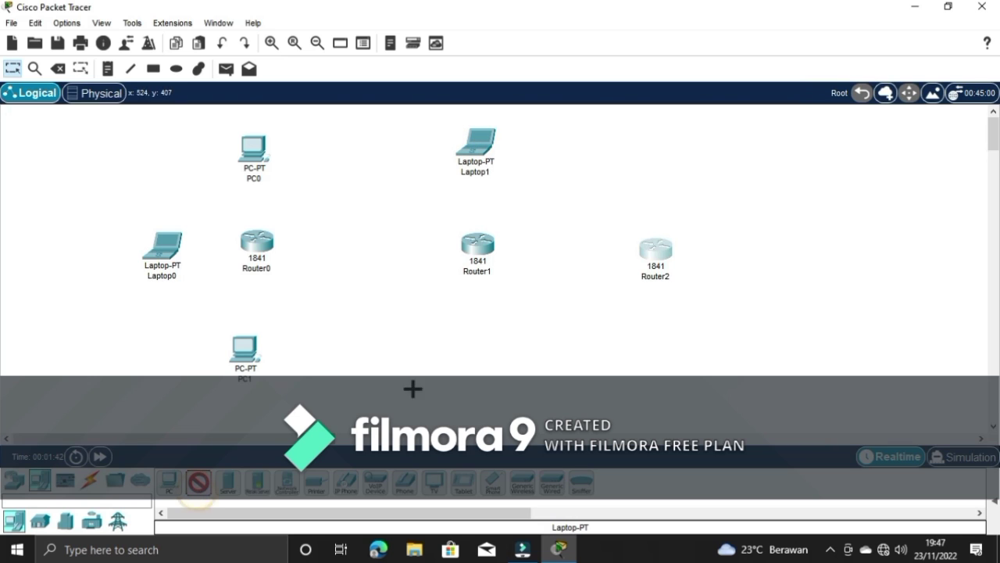
pyautogui.click(476, 349)
# Add laptops above and below Router2 and a PC to its right, and move Router2 up in line with the other routers
pyautogui.click(199, 489)
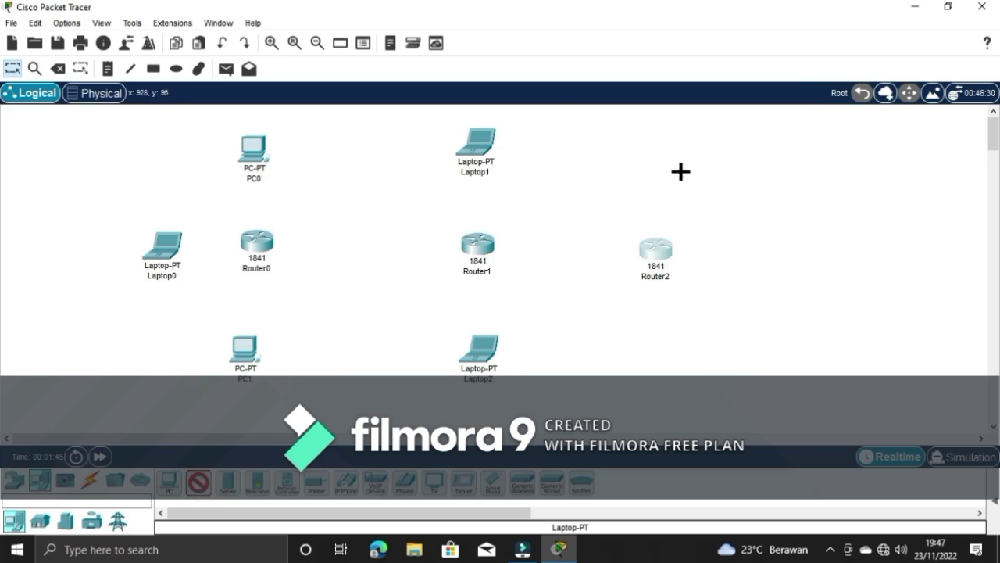
pyautogui.click(649, 139)
pyautogui.click(199, 485)
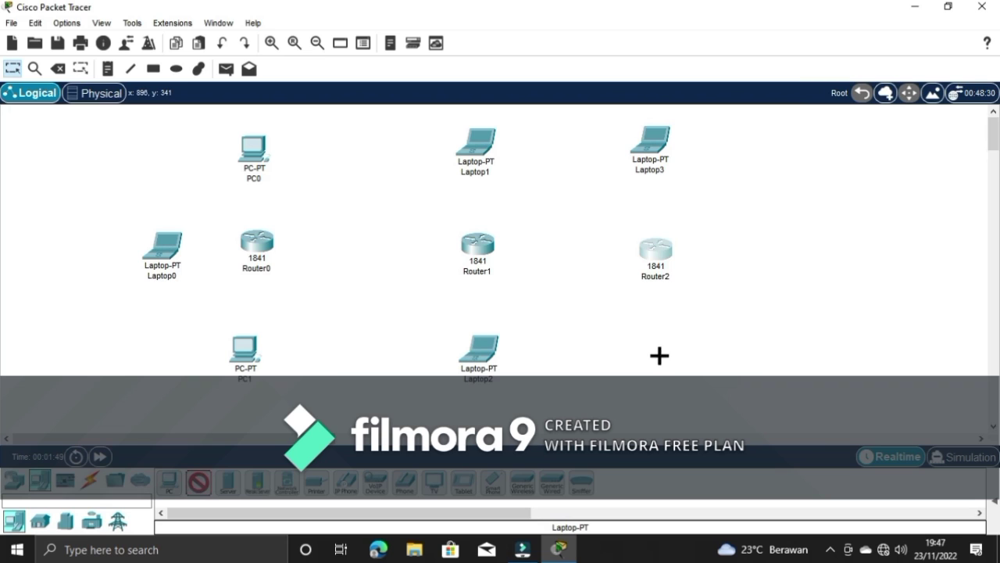
pyautogui.click(659, 353)
pyautogui.click(168, 485)
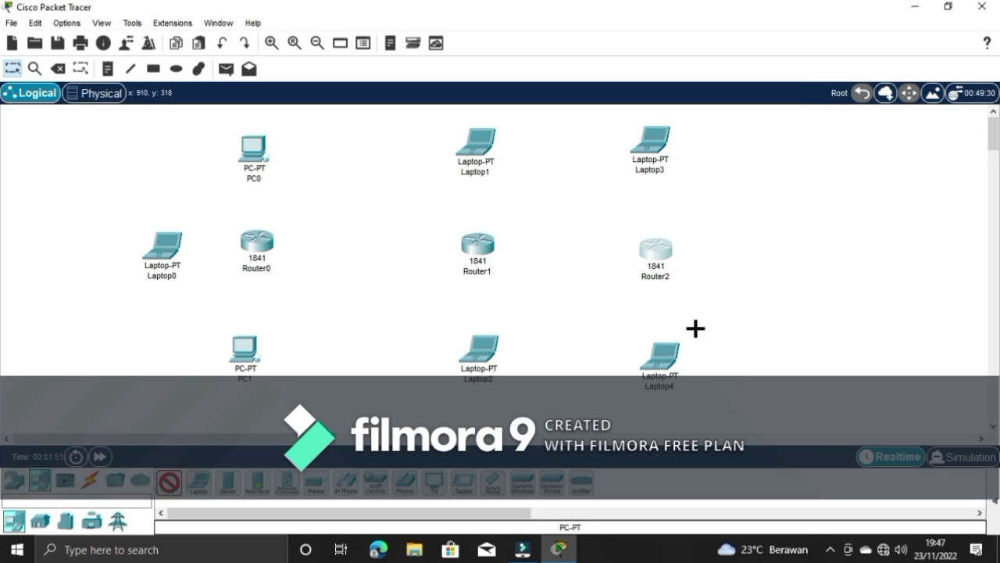
pyautogui.click(762, 250)
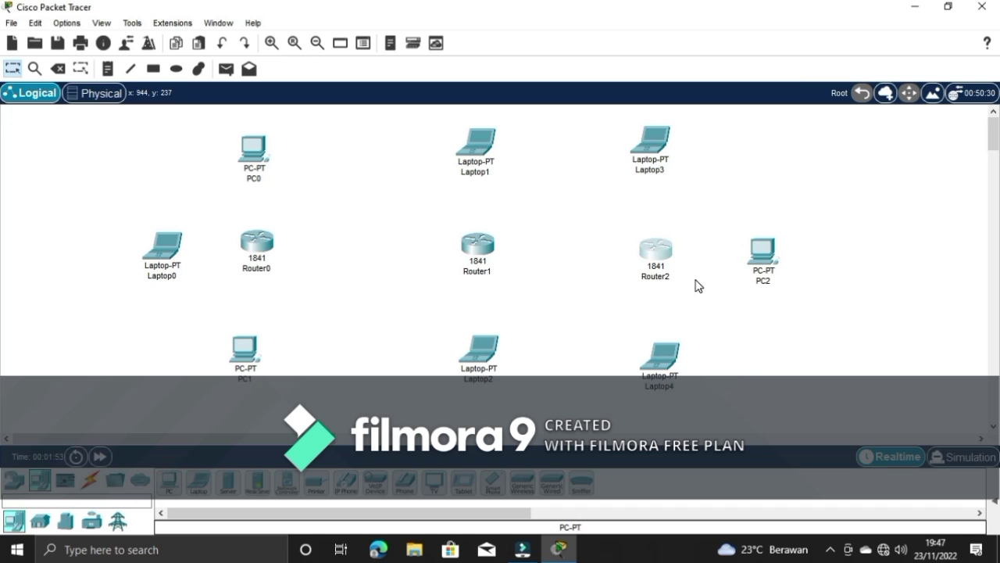
pyautogui.moveTo(659, 268); pyautogui.dragTo(659, 259)
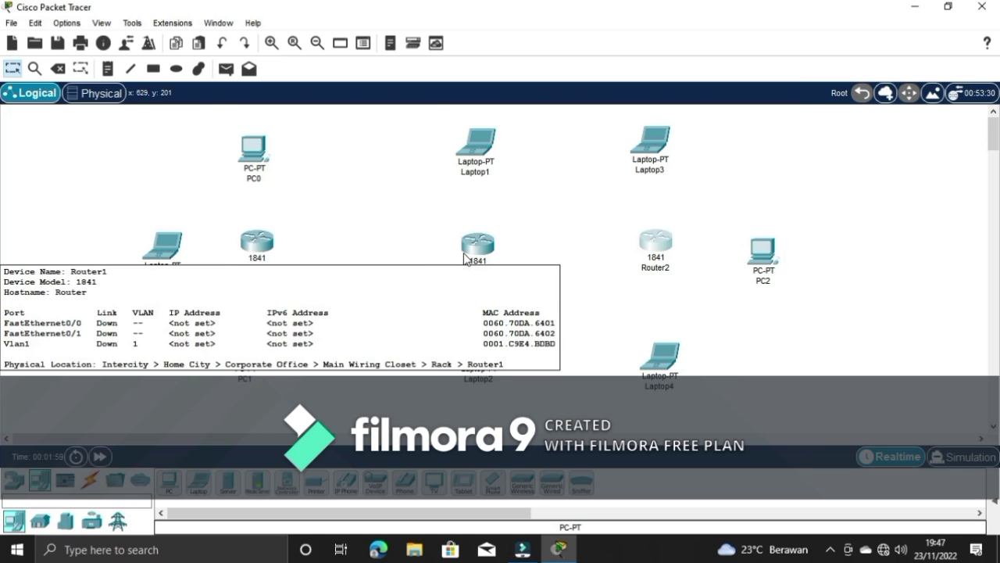
pyautogui.click(404, 239)
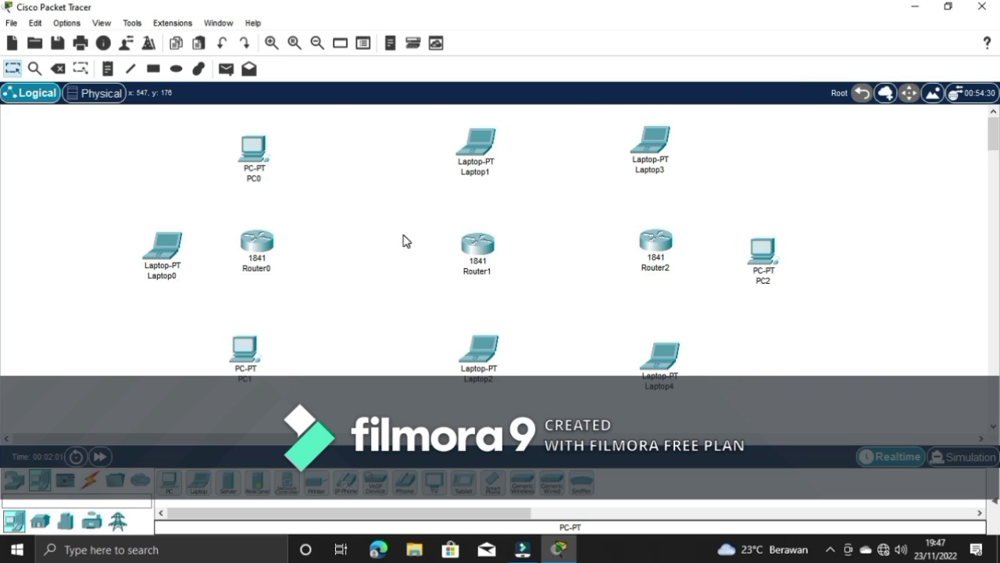
# Power off Router0 and install a WIC-1ENET module in each of its two empty slots
pyautogui.click(260, 248)
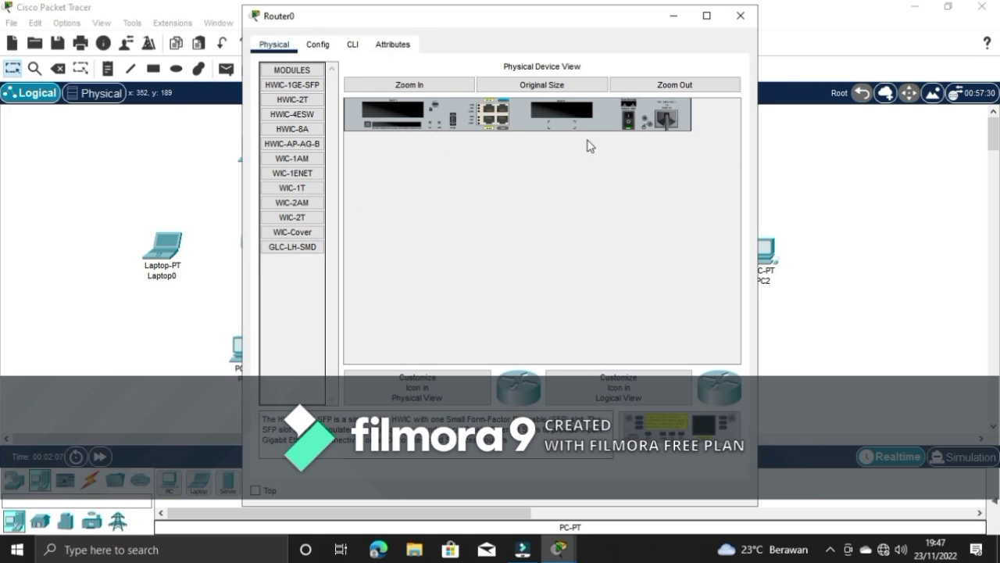
pyautogui.click(629, 121)
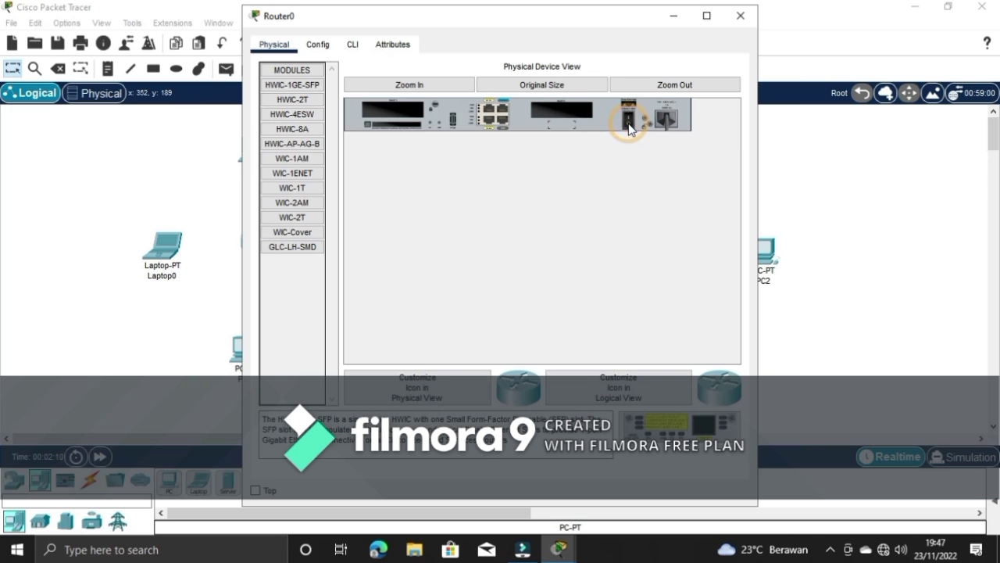
pyautogui.click(305, 175)
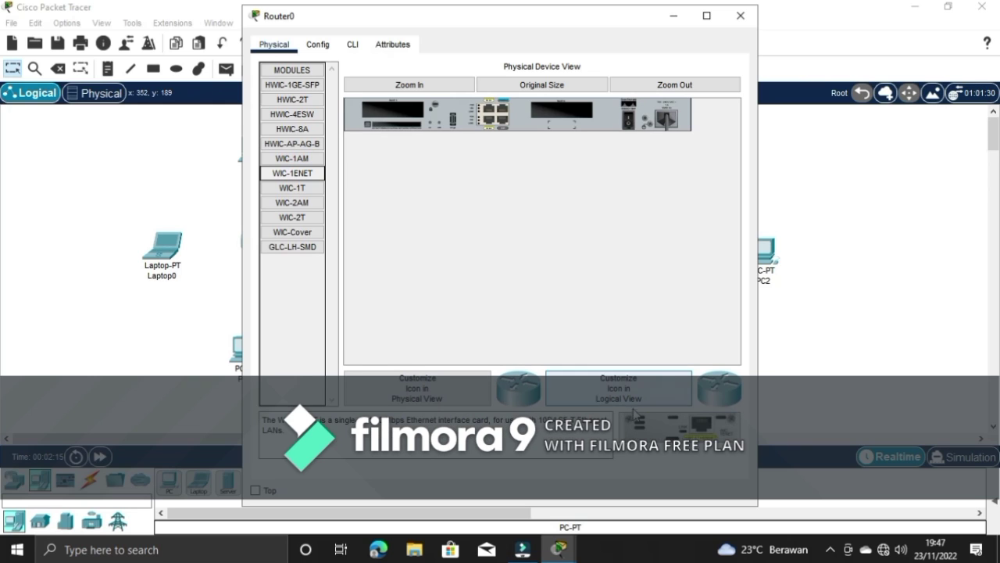
pyautogui.moveTo(642, 430); pyautogui.dragTo(564, 117)
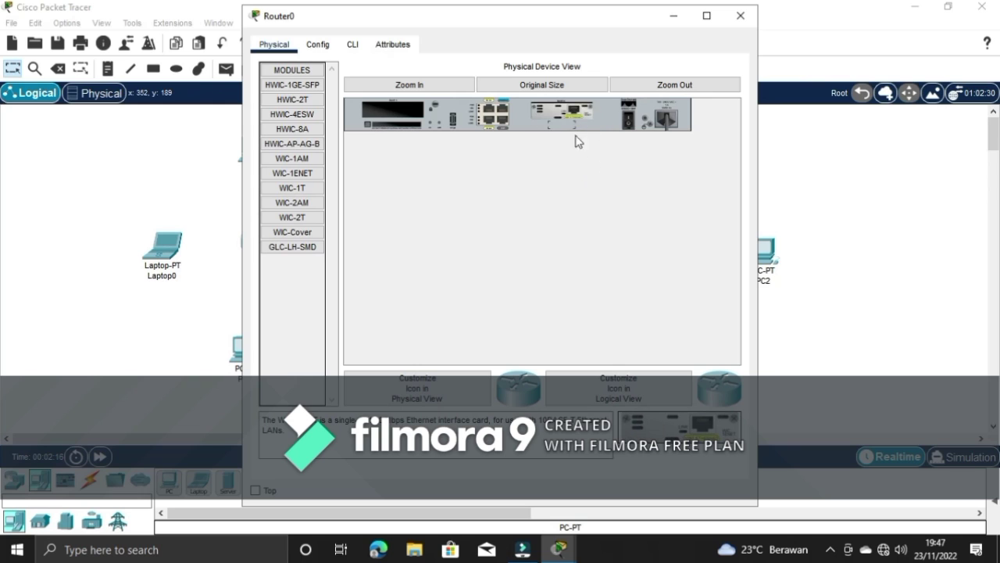
pyautogui.moveTo(677, 423); pyautogui.dragTo(399, 116)
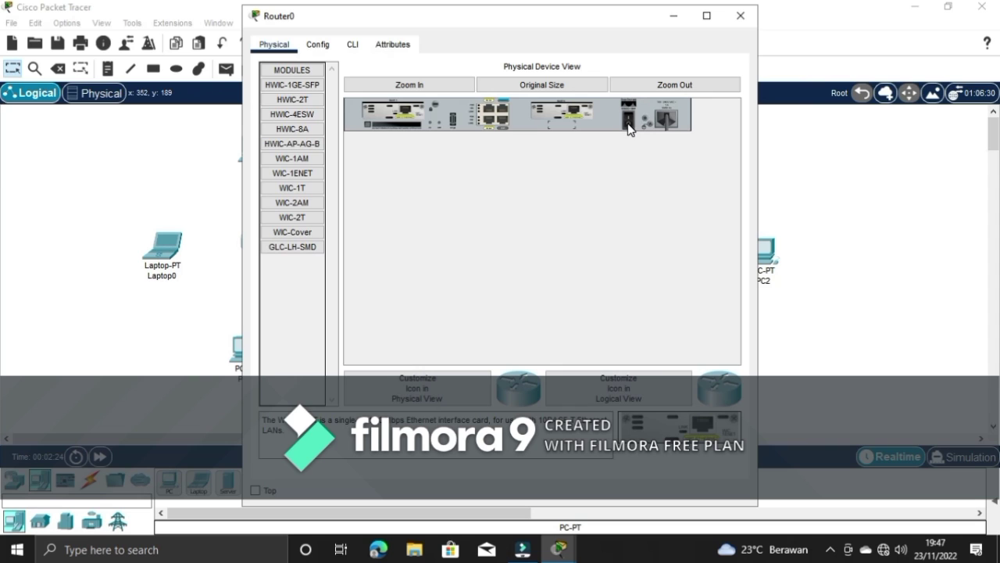
pyautogui.click(740, 16)
# Power off Router1, install WIC-1ENET modules in both of its empty slots, and power it back on
pyautogui.click(487, 244)
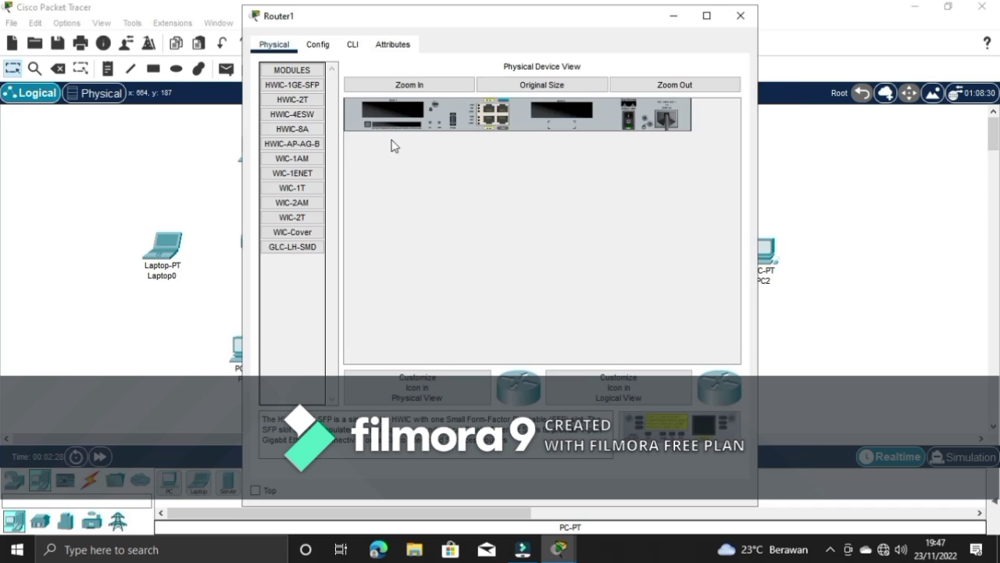
pyautogui.click(316, 173)
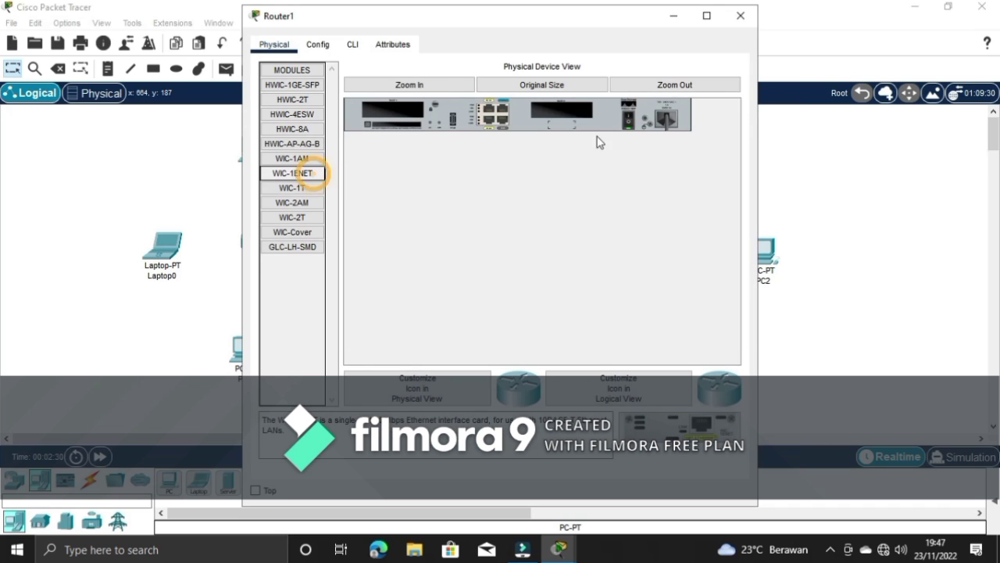
pyautogui.click(630, 123)
pyautogui.moveTo(641, 426); pyautogui.dragTo(563, 113)
pyautogui.moveTo(637, 422); pyautogui.dragTo(394, 116)
pyautogui.click(630, 121)
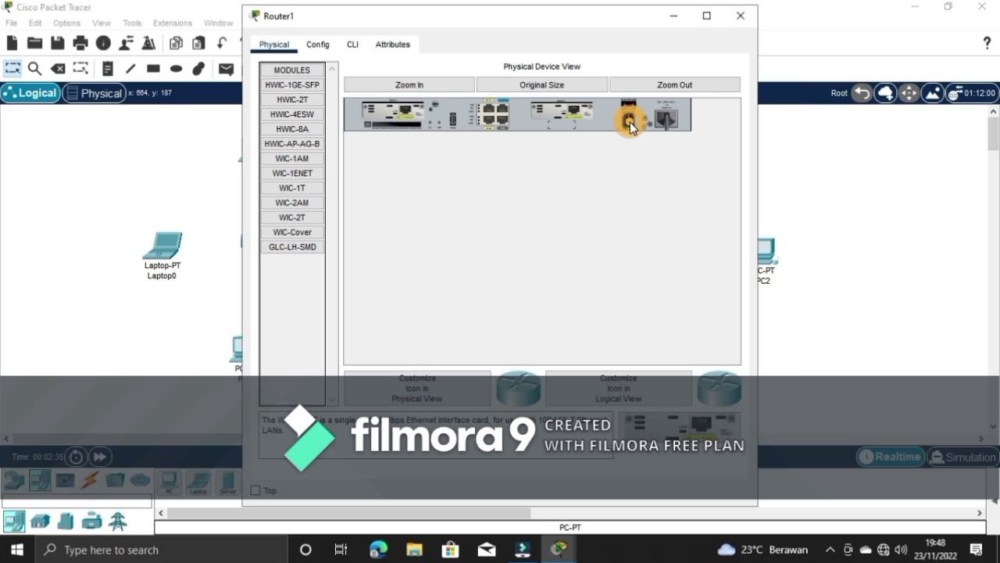
pyautogui.click(740, 15)
# Fit Router2 with WIC-1ENET modules in both empty slots while it is powered off, and switch it back on
pyautogui.click(633, 230)
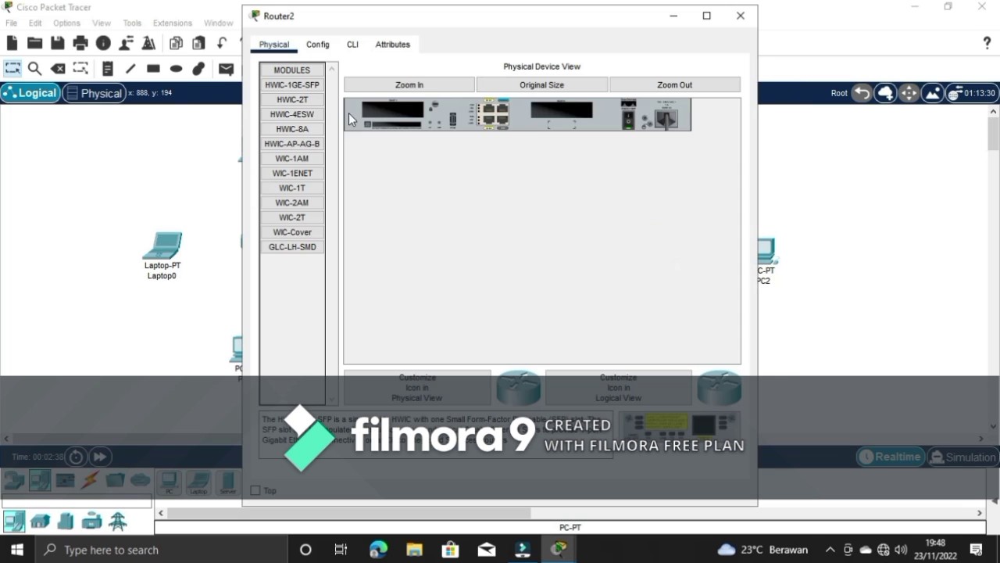
pyautogui.click(298, 173)
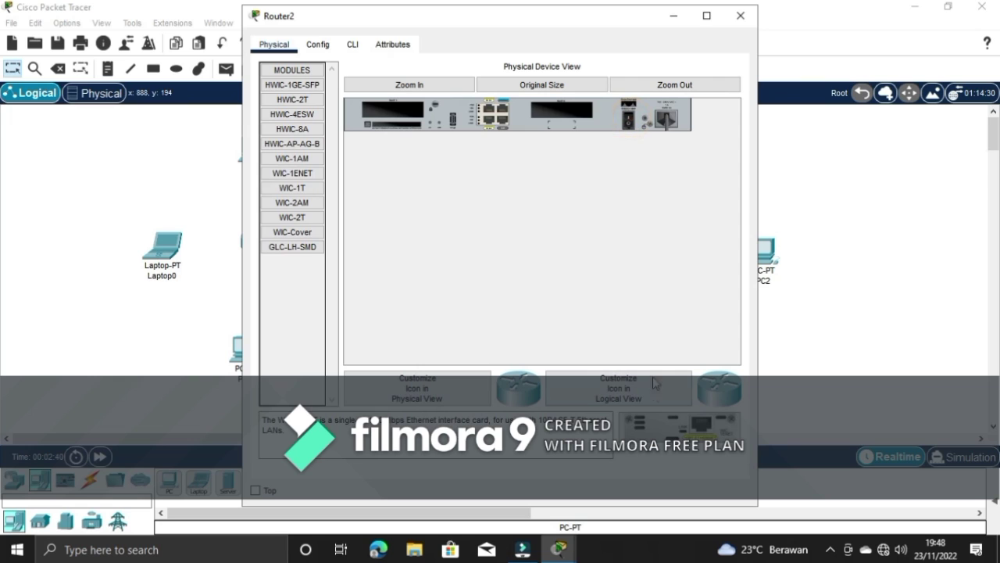
pyautogui.moveTo(642, 432); pyautogui.dragTo(555, 116)
pyautogui.moveTo(672, 426); pyautogui.dragTo(395, 116)
pyautogui.click(630, 123)
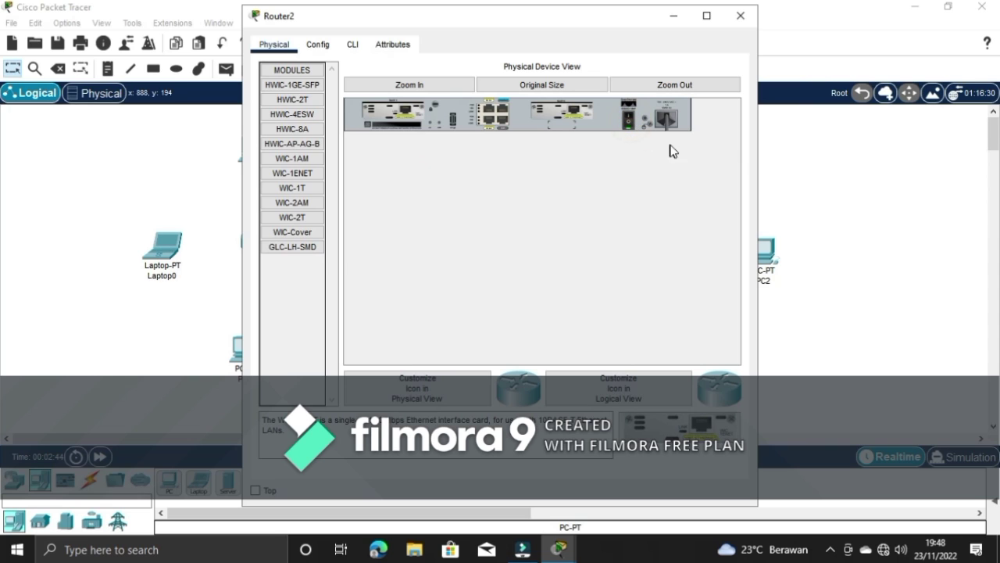
pyautogui.click(741, 17)
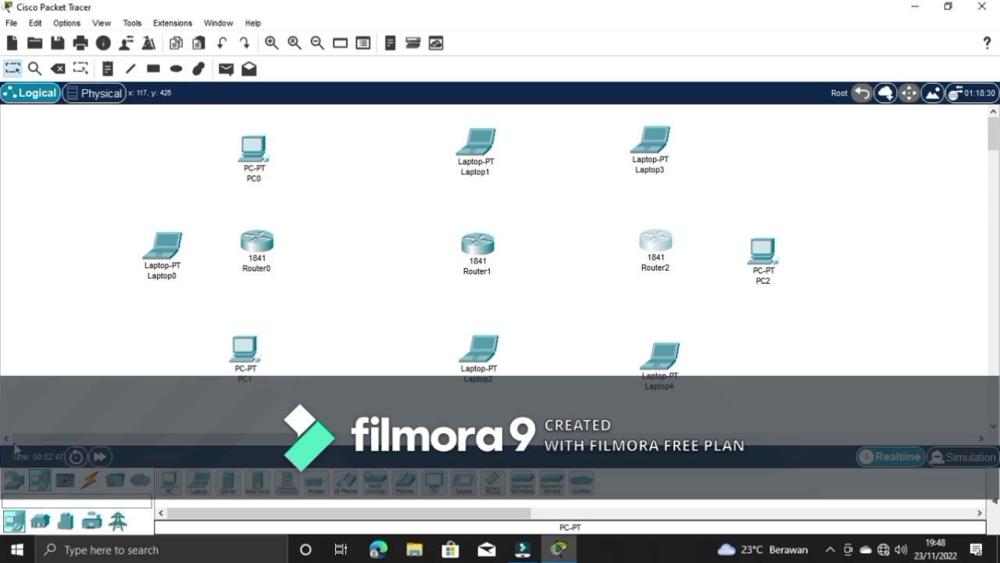
# Connect PC0's FastEthernet0 port to Router0 with a Copper Cross-Over cable
pyautogui.click(90, 480)
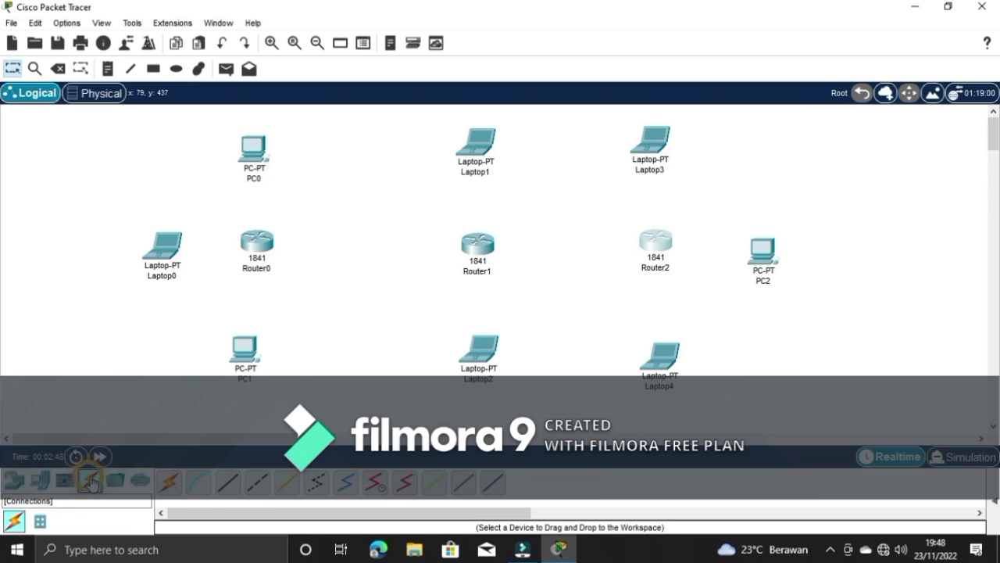
pyautogui.click(259, 498)
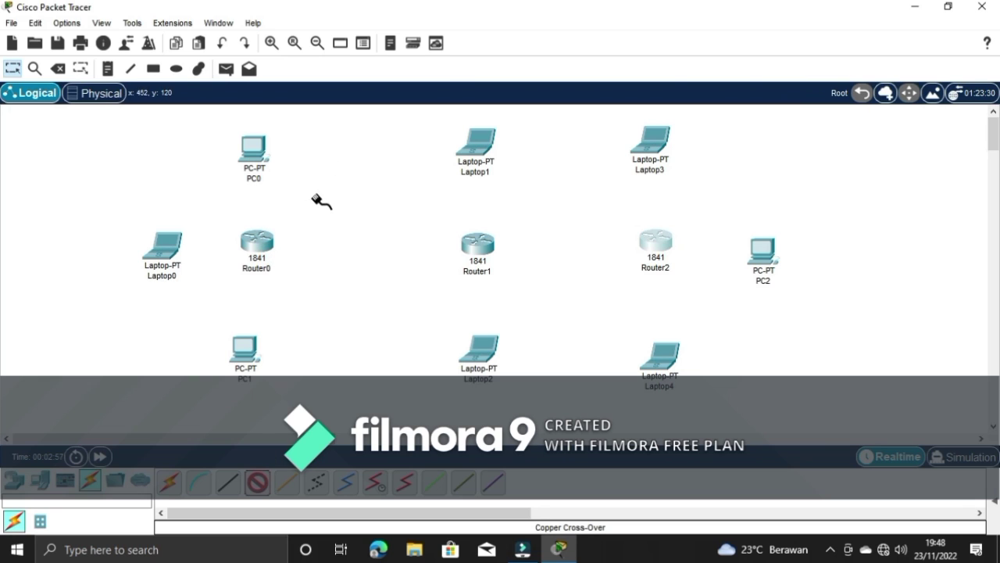
pyautogui.click(254, 154)
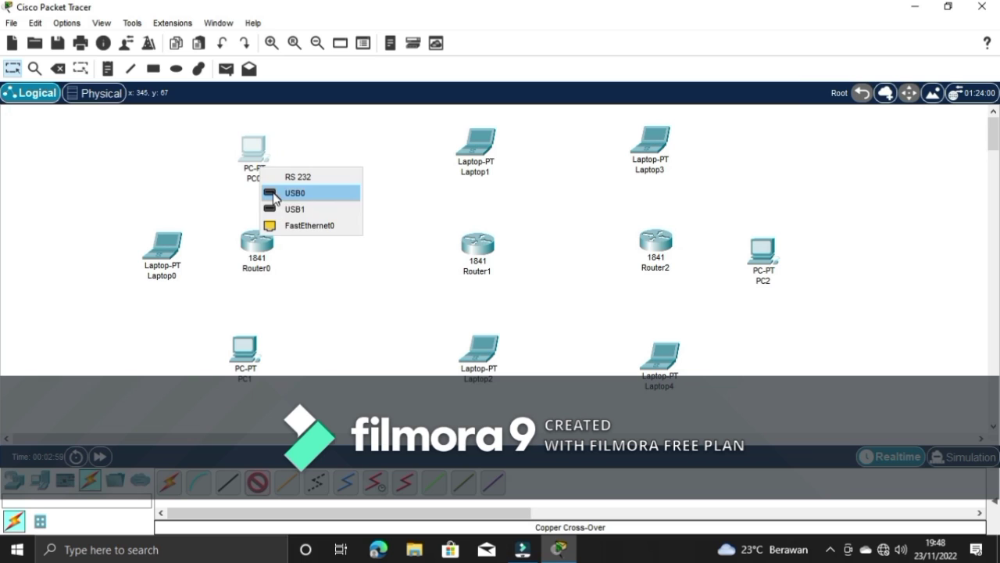
pyautogui.click(297, 226)
pyautogui.click(257, 239)
pyautogui.click(286, 284)
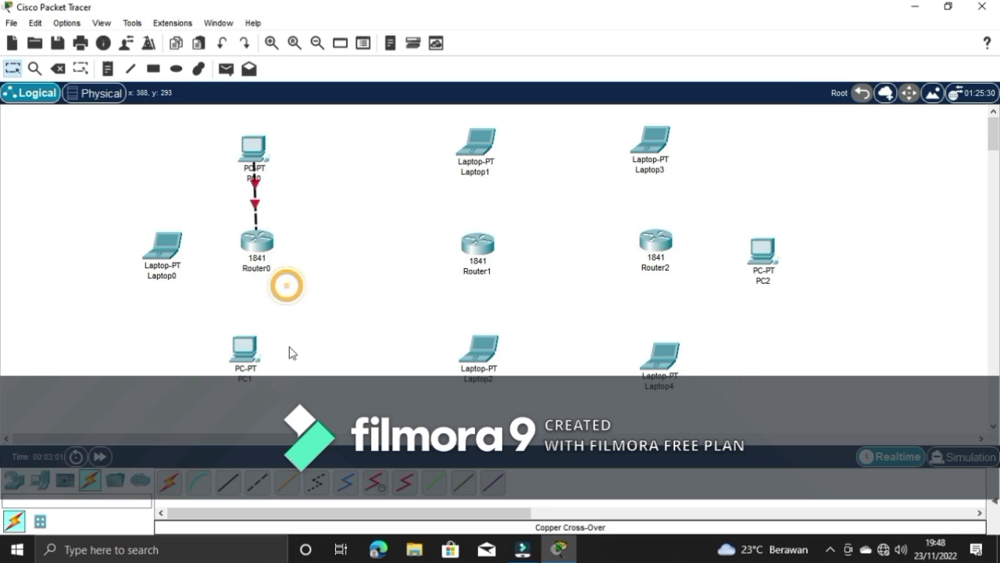
# Connect Router0 to Laptop0 with a Copper Cross-Over cable
pyautogui.click(258, 249)
pyautogui.click(302, 284)
pyautogui.click(170, 246)
pyautogui.click(209, 306)
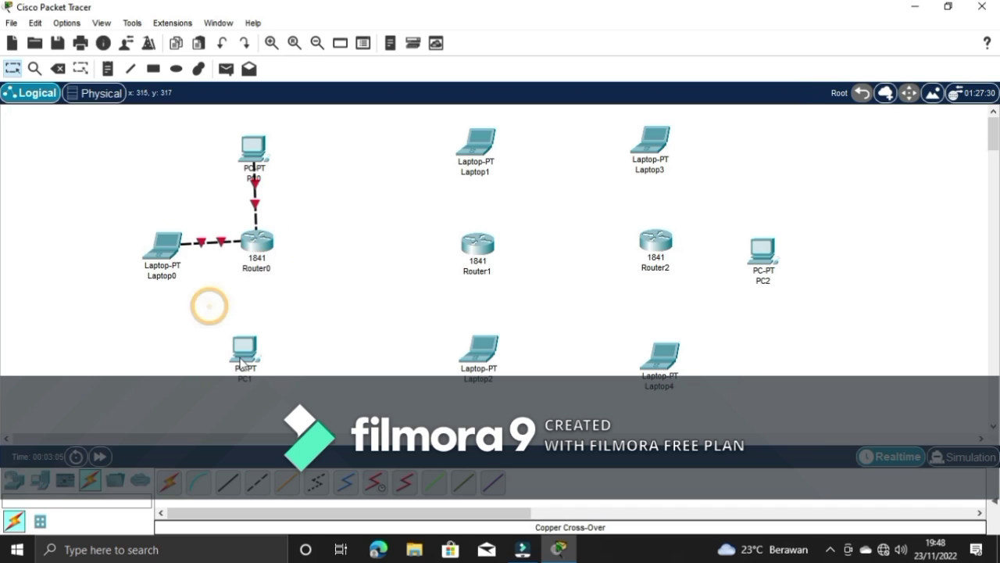
# Connect PC1's FastEthernet0 port to Router0's Ethernet0/0/0 port with a Copper Cross-Over cable
pyautogui.click(244, 350)
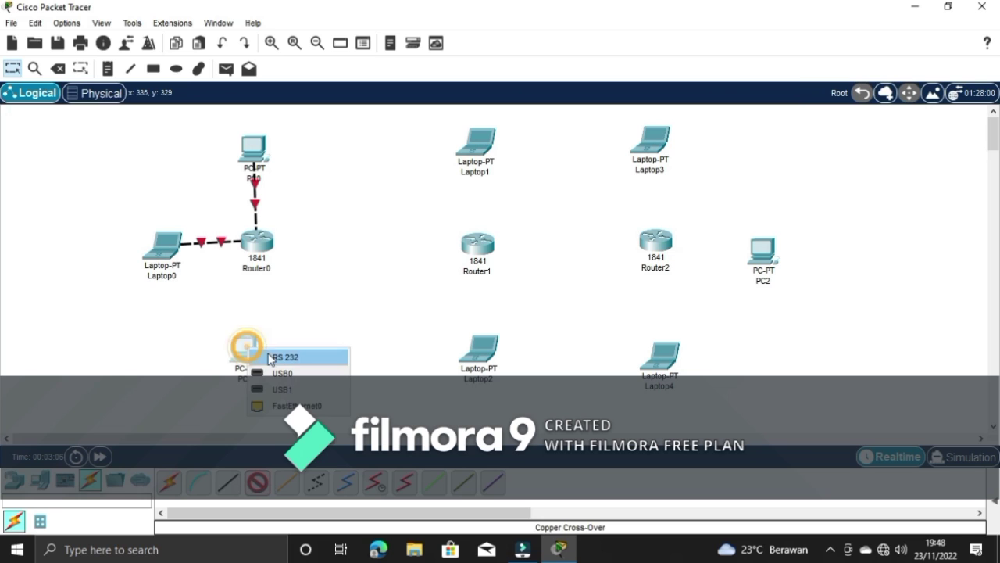
pyautogui.click(291, 397)
pyautogui.click(260, 239)
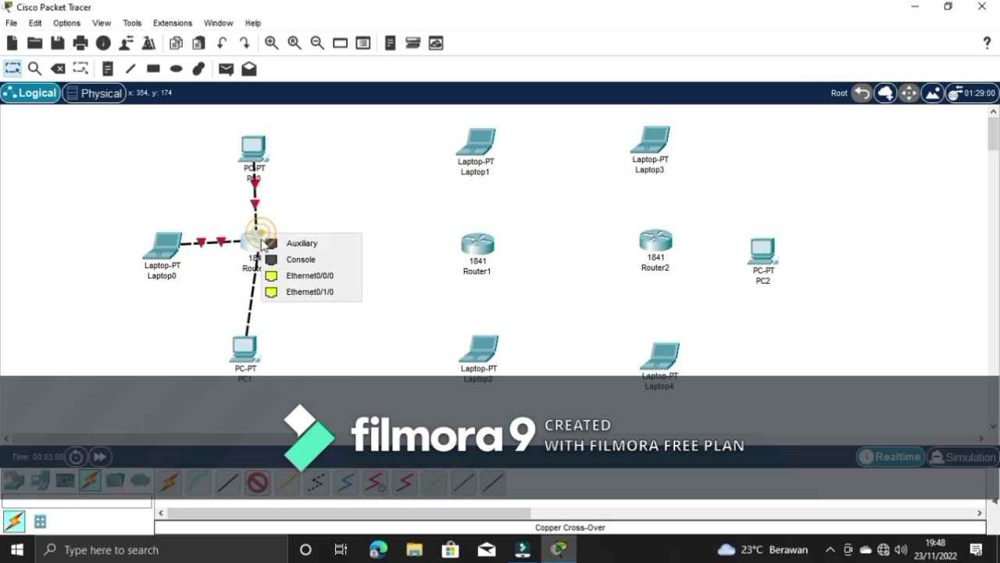
pyautogui.click(291, 276)
# Link Router0's Ethernet0/1/0 port to Router1's Ethernet0/1/0 port with a Copper Cross-Over cable
pyautogui.click(256, 240)
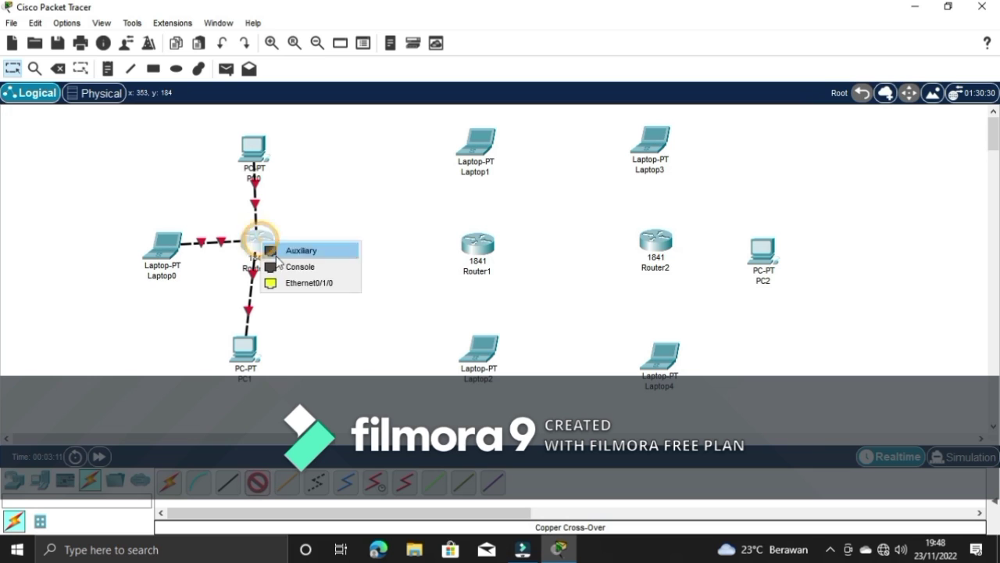
pyautogui.click(293, 286)
pyautogui.click(475, 241)
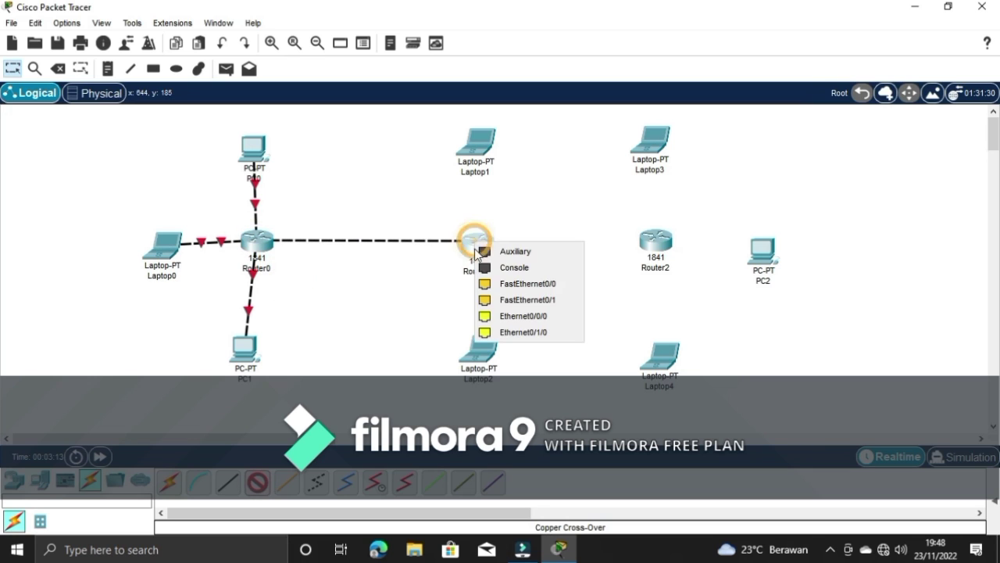
pyautogui.click(493, 317)
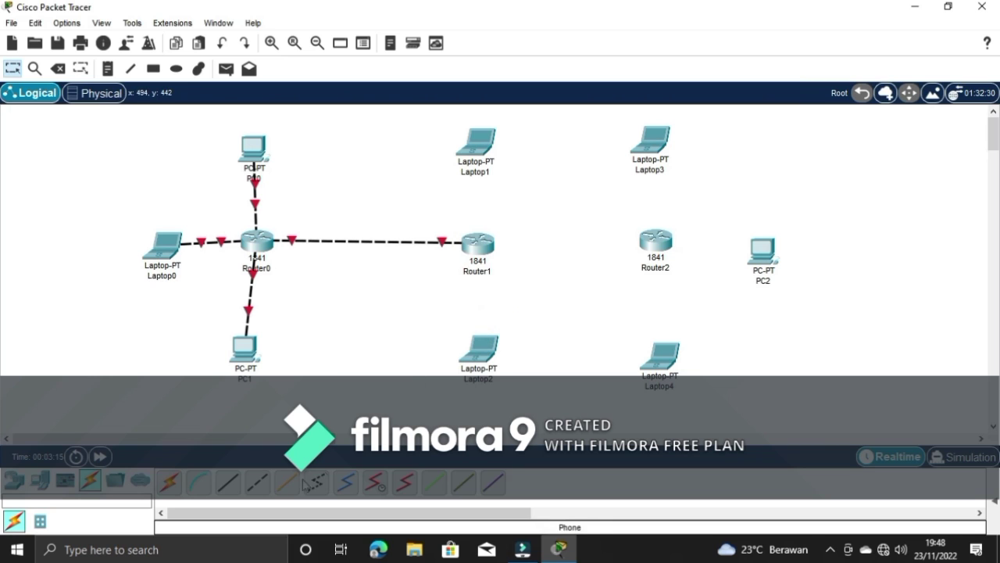
# Connect Router1's FastEthernet0/0 port to Laptop1's FastEthernet0 port with a Copper Cross-Over cable
pyautogui.click(268, 486)
pyautogui.click(478, 242)
pyautogui.click(514, 285)
pyautogui.click(482, 145)
pyautogui.click(509, 206)
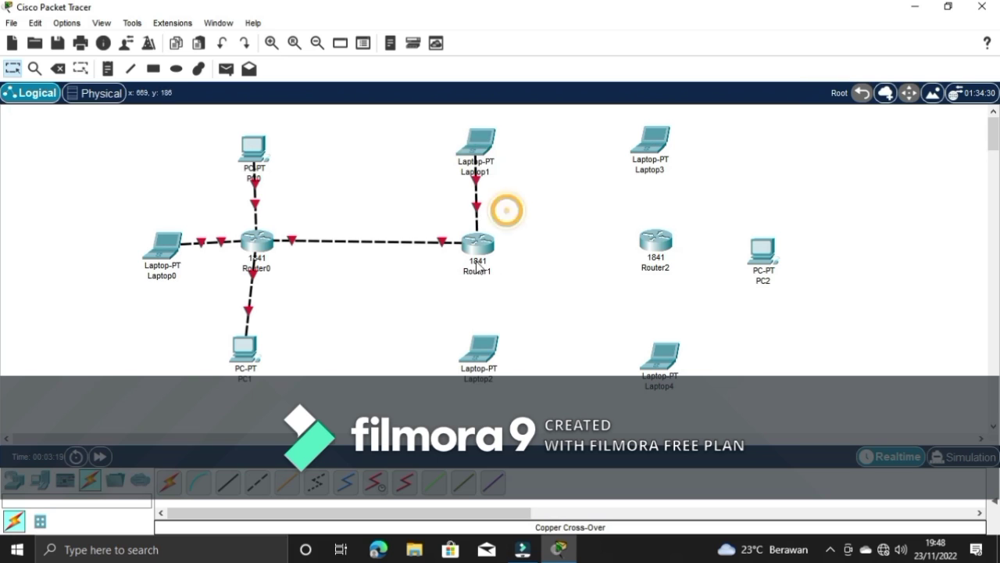
# Connect Router1's FastEthernet0/1 port to Laptop2's FastEthernet0 port with a Copper Cross-Over cable
pyautogui.click(266, 481)
pyautogui.click(478, 243)
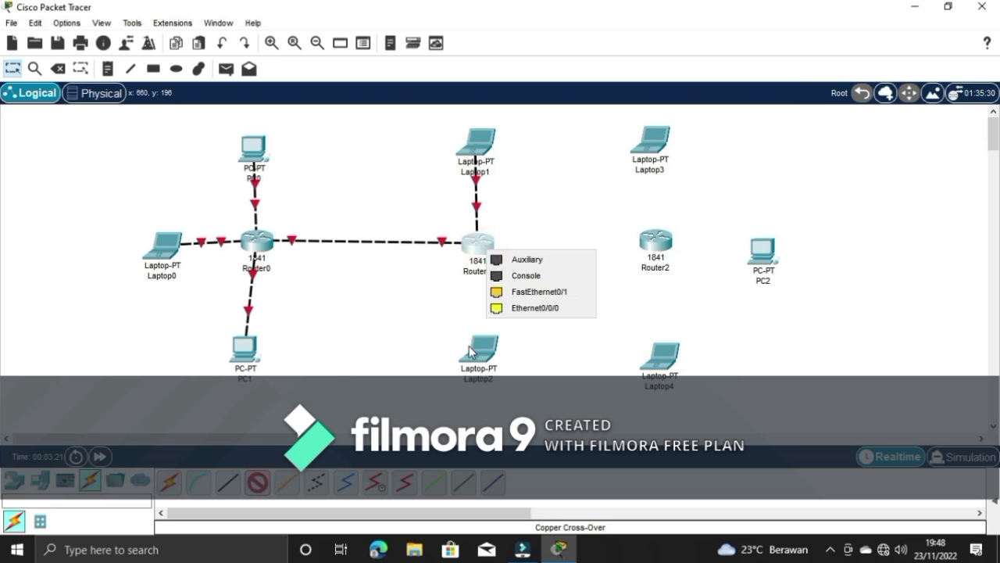
pyautogui.click(506, 293)
pyautogui.click(480, 349)
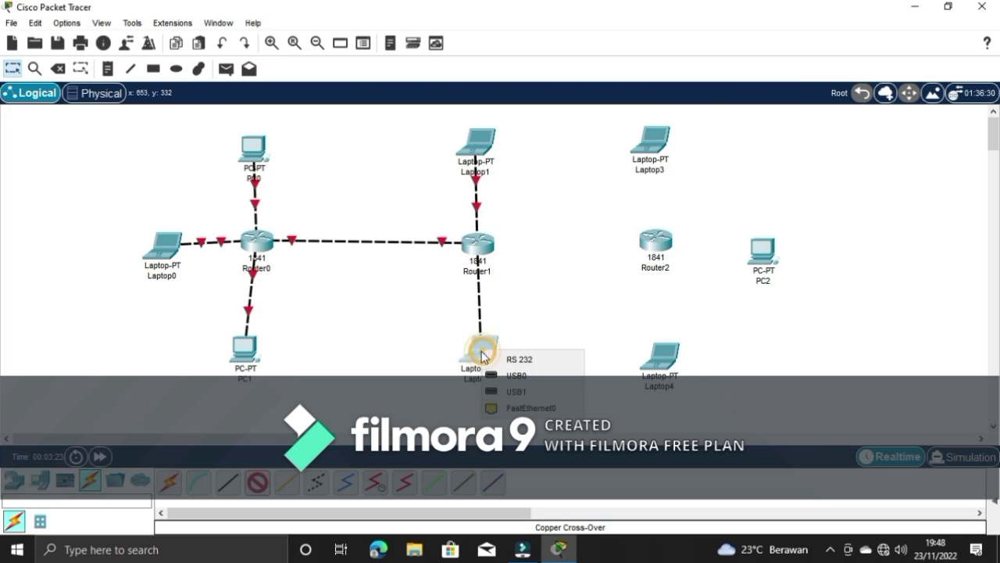
pyautogui.click(490, 411)
# Link Router1's Ethernet0/0/0 port to Router2's Ethernet0/0/0 port with a Copper Cross-Over cable
pyautogui.click(258, 482)
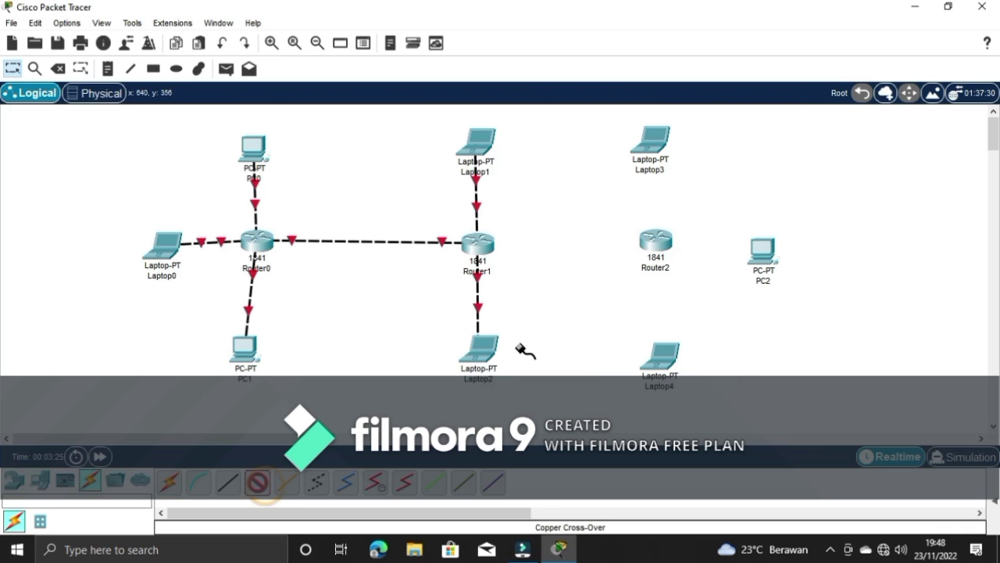
pyautogui.click(491, 250)
pyautogui.click(528, 291)
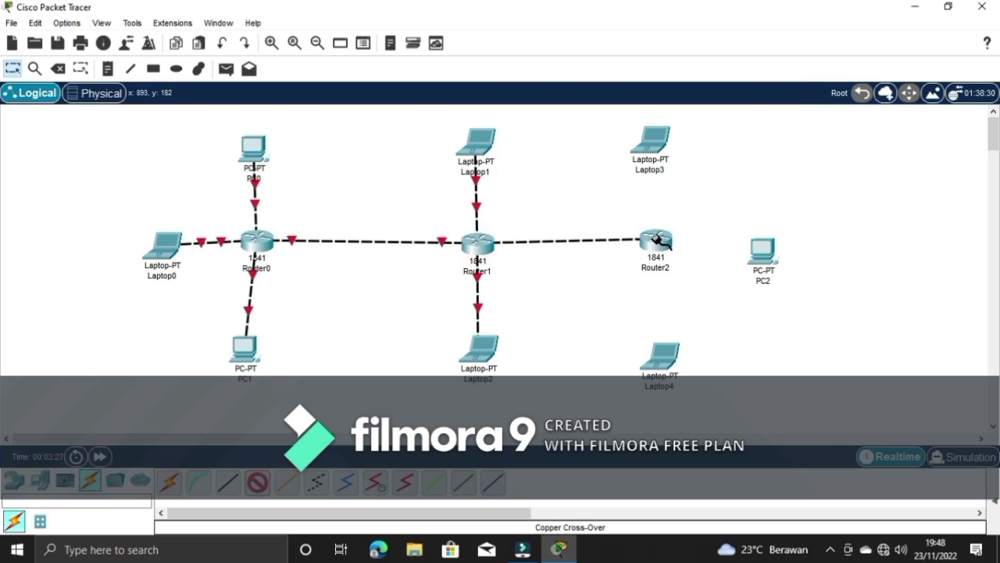
pyautogui.click(659, 241)
pyautogui.click(676, 313)
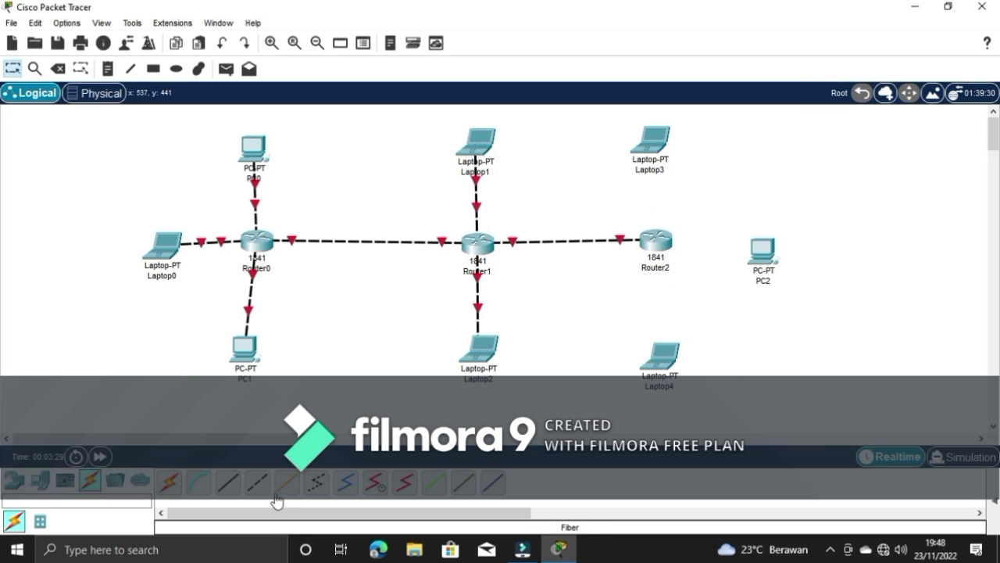
# Connect Laptop3's FastEthernet0 port to Router2's Ethernet0/1/0 port with a Copper Cross-Over cable
pyautogui.click(653, 145)
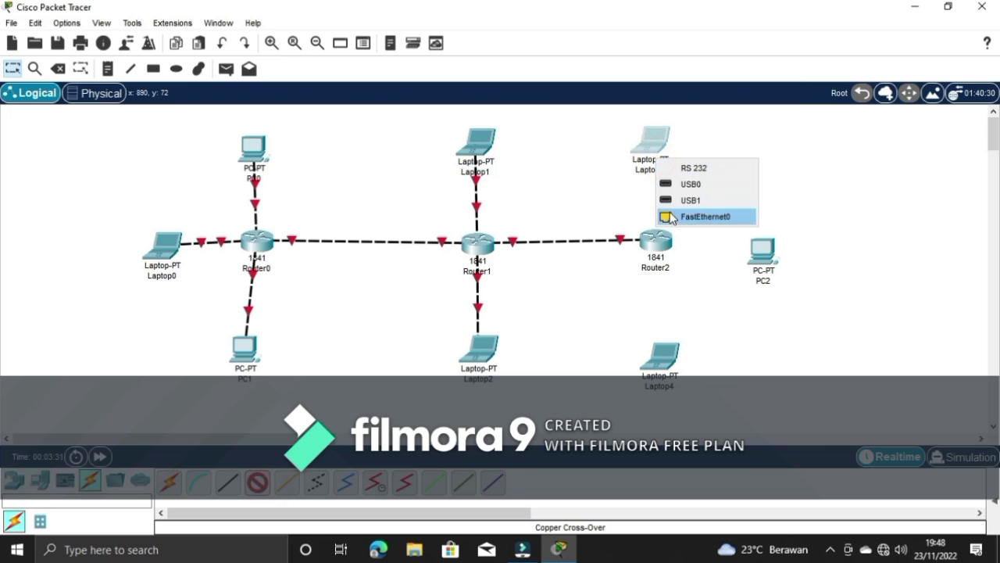
pyautogui.click(672, 208)
pyautogui.click(658, 240)
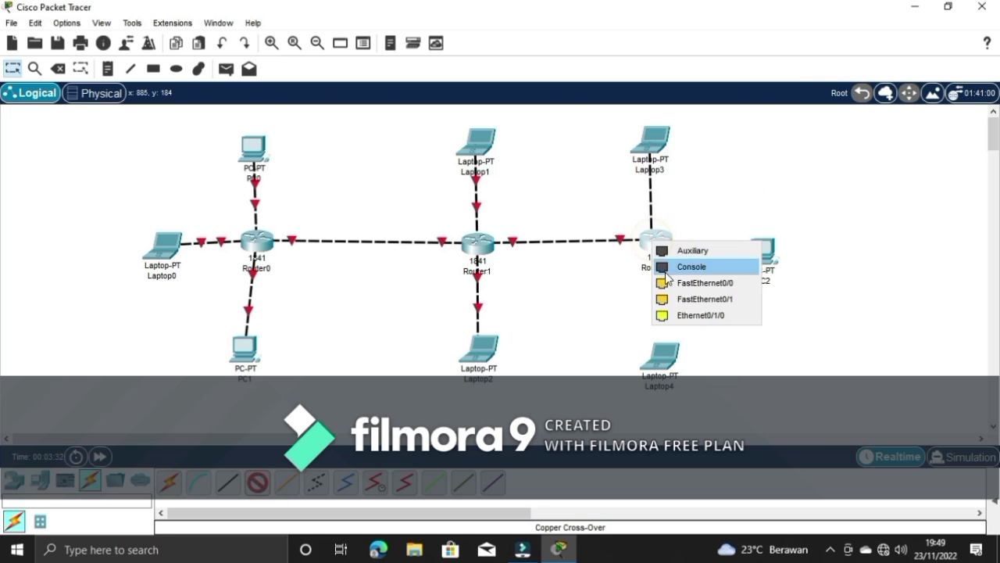
pyautogui.click(677, 314)
pyautogui.click(256, 488)
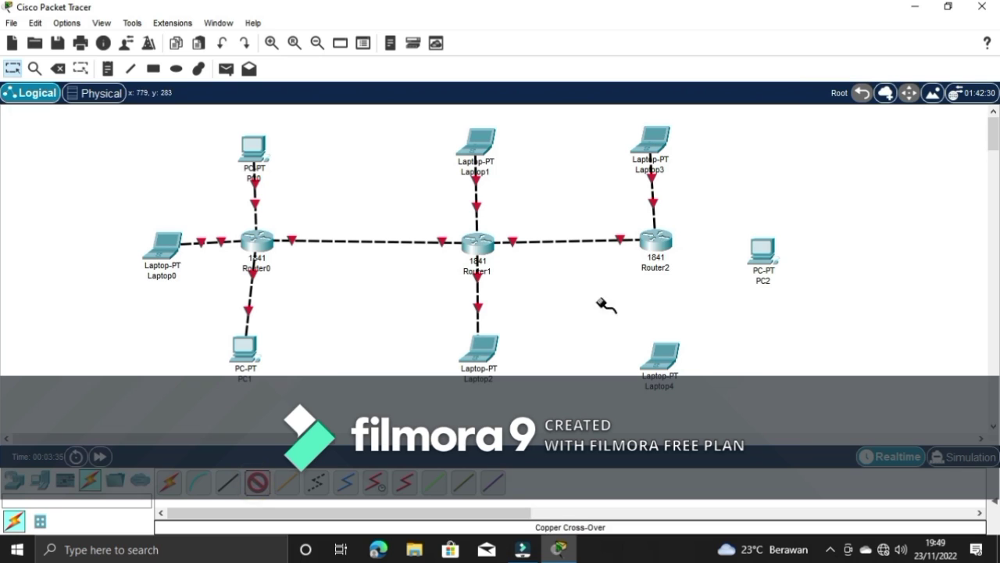
pyautogui.click(658, 240)
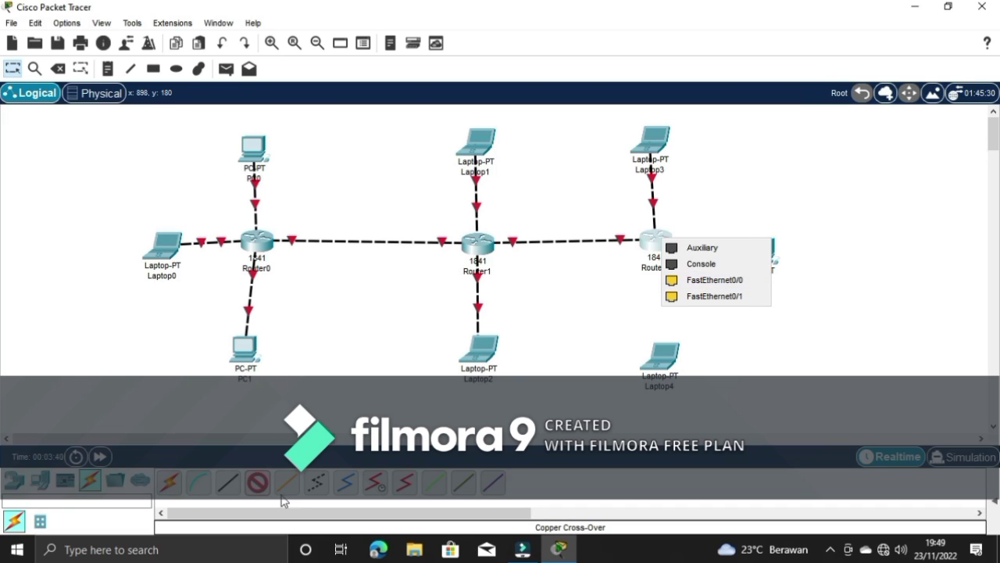
# Recable Laptop3 to Router2's FastEthernet0/0 port with a Copper Cross-Over cable
pyautogui.click(261, 484)
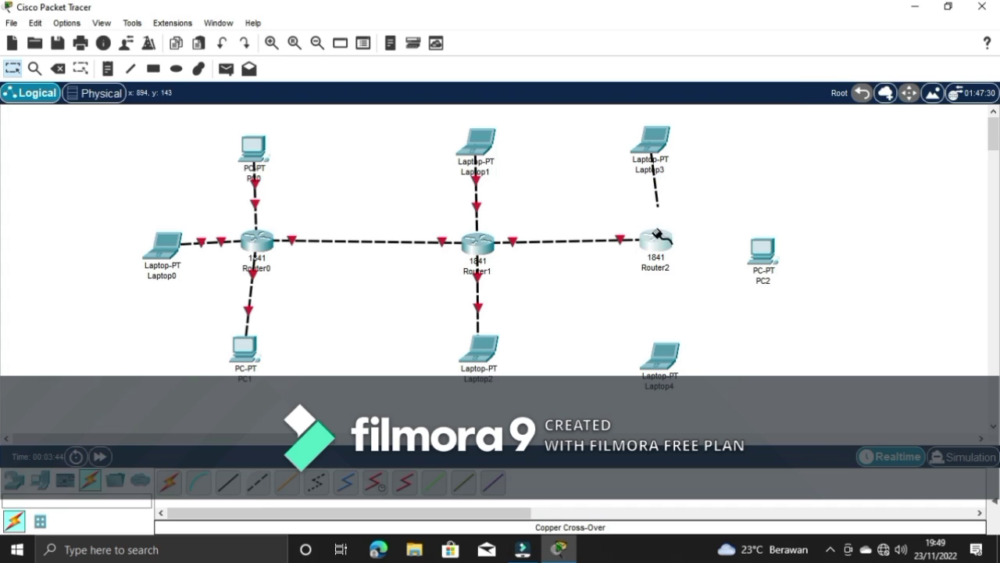
pyautogui.click(656, 239)
pyautogui.click(677, 284)
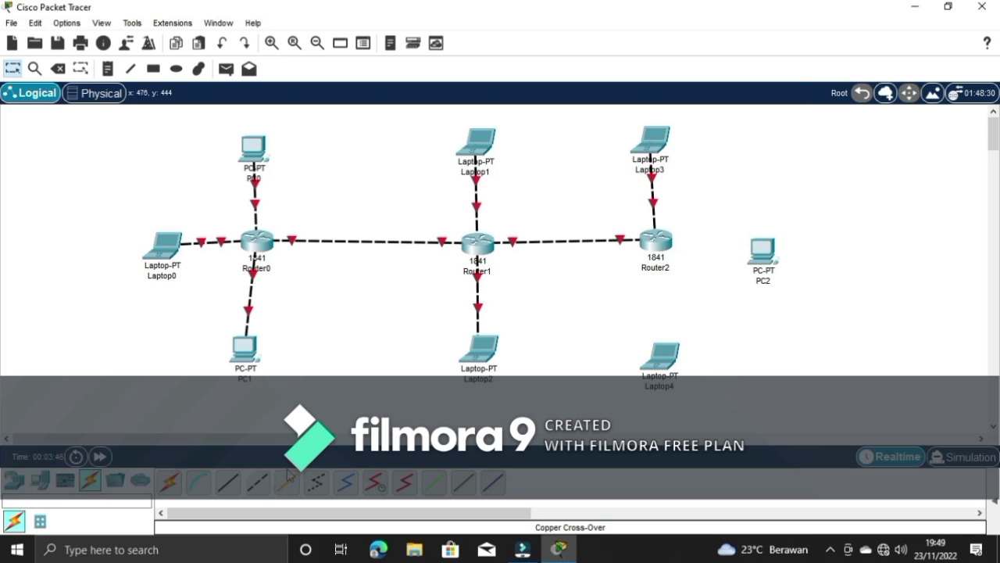
# Connect Router2's FastEthernet0/1 port to PC2's FastEthernet0 port with a Copper Cross-Over cable
pyautogui.click(260, 484)
pyautogui.click(659, 244)
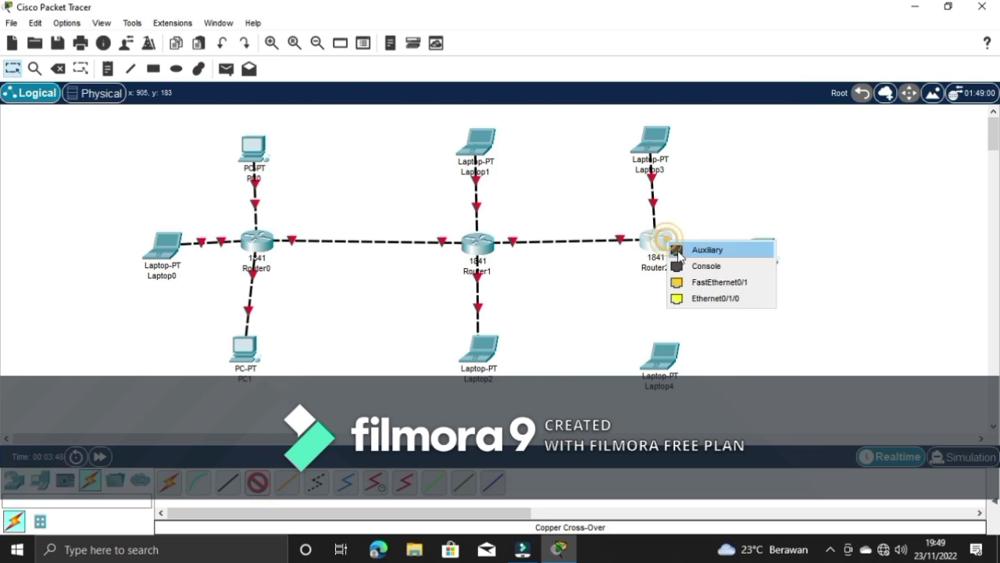
pyautogui.click(717, 281)
pyautogui.click(770, 259)
pyautogui.click(788, 306)
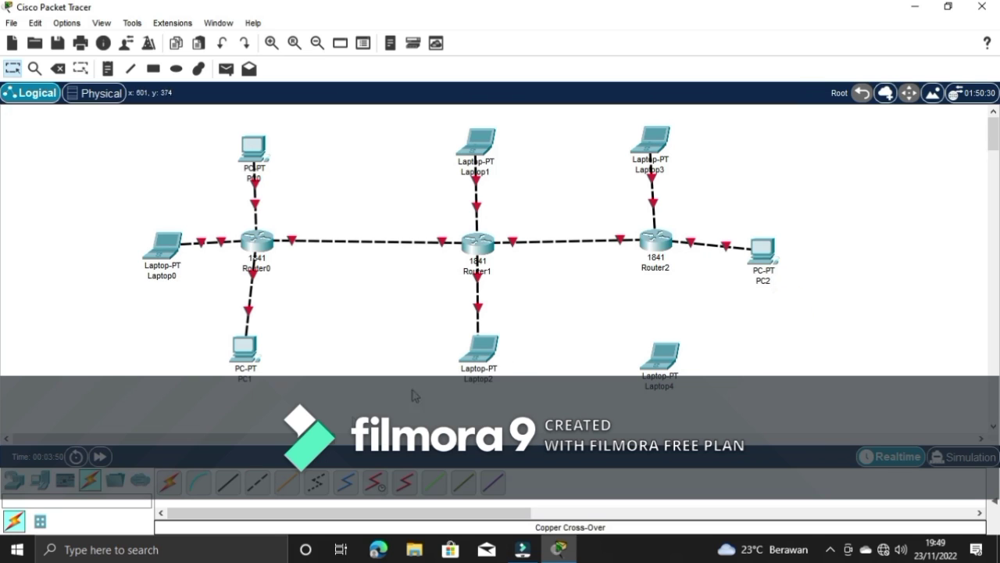
# Connect Router2's Ethernet0/1/0 port to Laptop4's FastEthernet0 port with a Copper Cross-Over cable
pyautogui.click(260, 485)
pyautogui.click(657, 244)
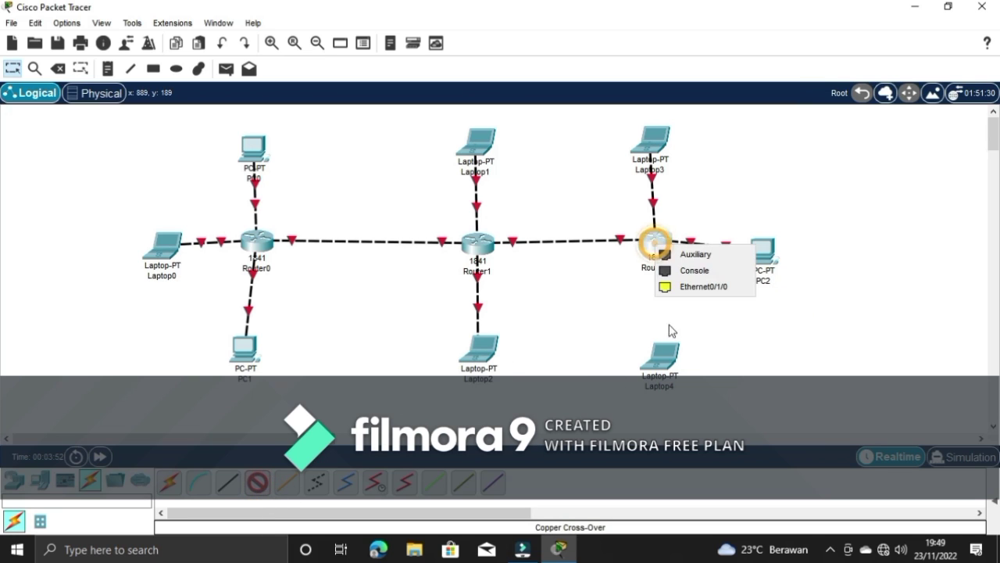
pyautogui.click(686, 287)
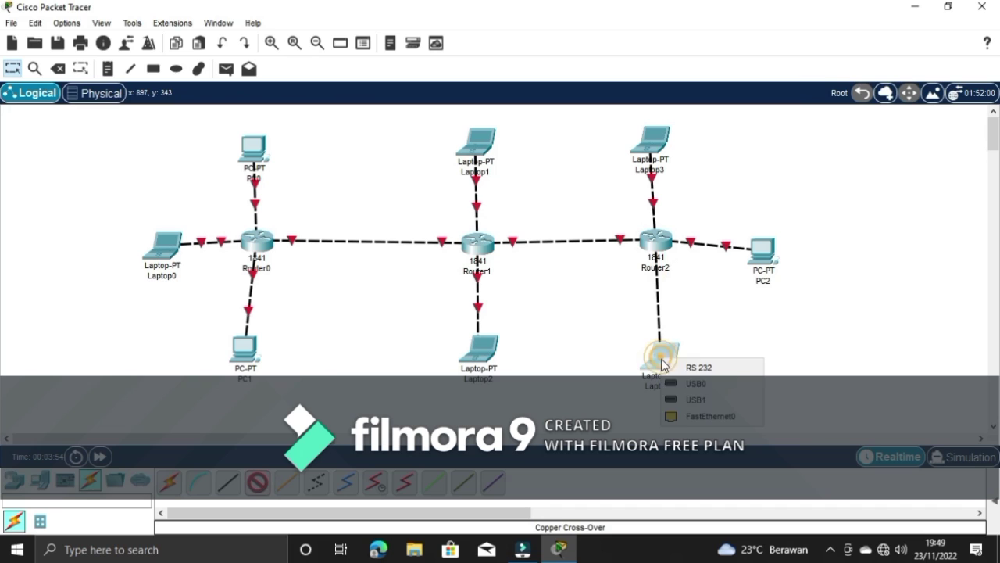
pyautogui.click(679, 418)
# Reposition PC2, Router1 and Laptops 1 to 4 slightly so that the links around Router1 and Router2 run straight
pyautogui.moveTo(763, 252); pyautogui.dragTo(759, 240)
pyautogui.moveTo(474, 244); pyautogui.dragTo(479, 240)
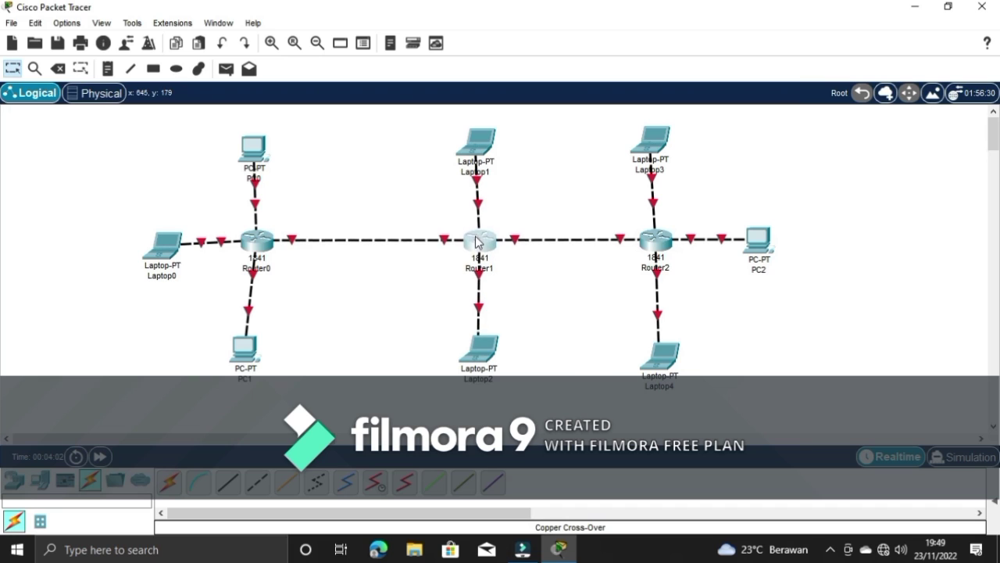
pyautogui.moveTo(651, 166); pyautogui.dragTo(652, 174)
pyautogui.moveTo(656, 351); pyautogui.dragTo(661, 353)
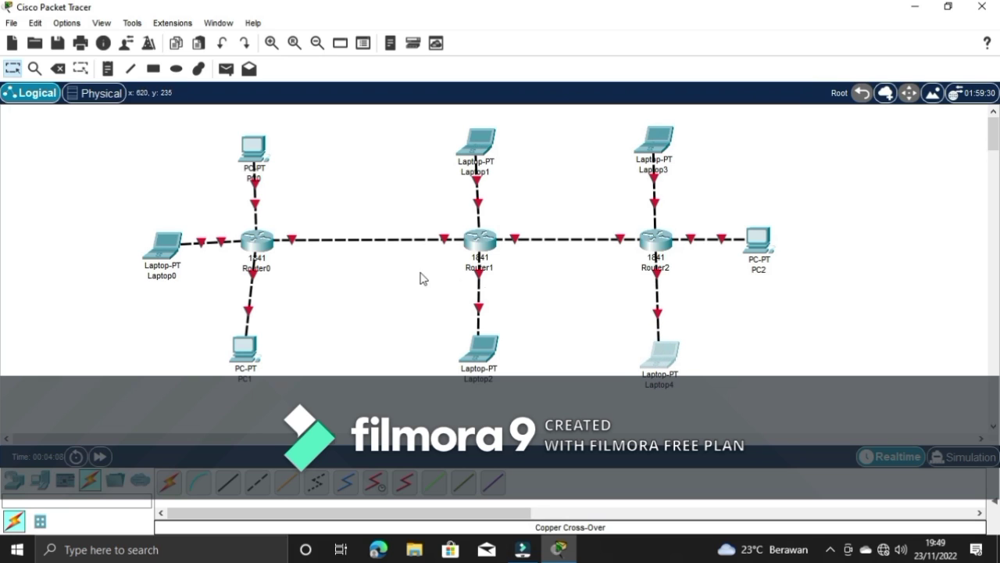
pyautogui.moveTo(474, 146); pyautogui.dragTo(477, 154)
pyautogui.moveTo(474, 348)
pyautogui.mouseDown()
pyautogui.moveTo(477, 335)
pyautogui.moveTo(465, 335)
pyautogui.mouseUp()
# Move Router0 closer to Router1 and realign PC0, PC1 and Laptop0 around it
pyautogui.moveTo(237, 351)
pyautogui.mouseDown()
pyautogui.moveTo(256, 354)
pyautogui.moveTo(243, 354)
pyautogui.mouseUp()
pyautogui.moveTo(257, 237); pyautogui.dragTo(296, 255)
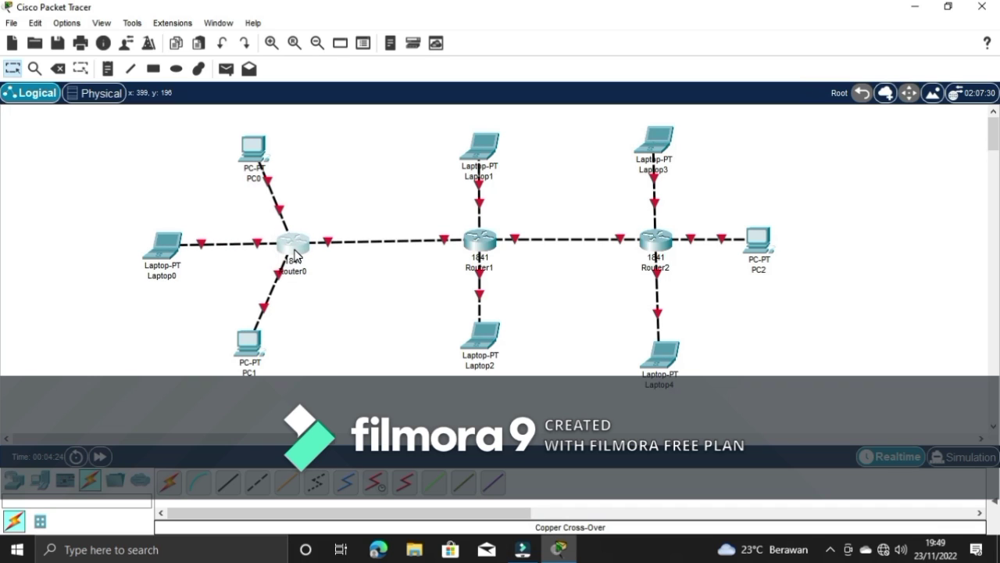
pyautogui.moveTo(263, 151); pyautogui.dragTo(300, 151)
pyautogui.moveTo(248, 342); pyautogui.dragTo(290, 339)
pyautogui.moveTo(161, 244); pyautogui.dragTo(192, 249)
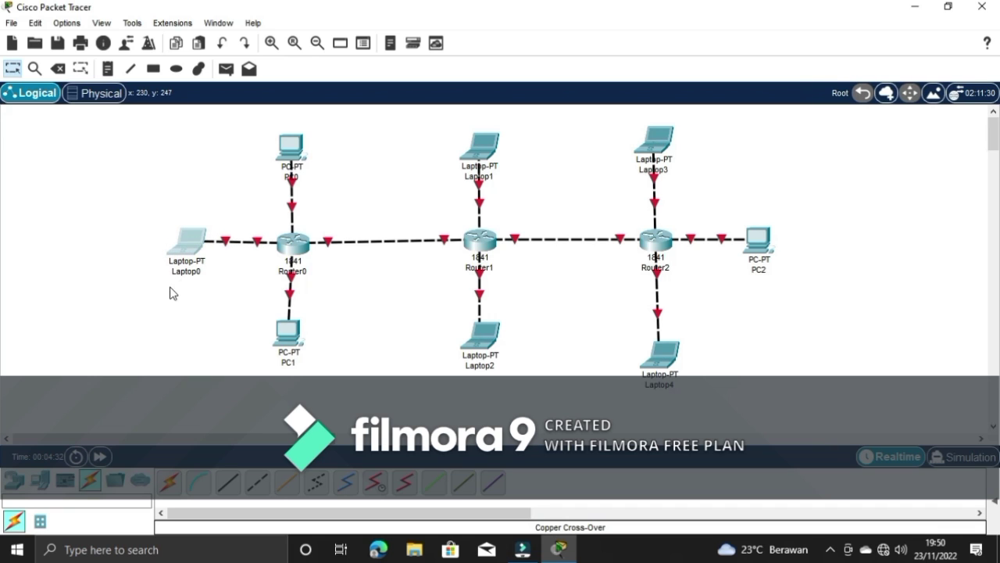
# Add a note beside PC0 reading "ip: 192.168.20.1" and "dg: 192.168.20.2" on two lines
pyautogui.moveTo(185, 272)
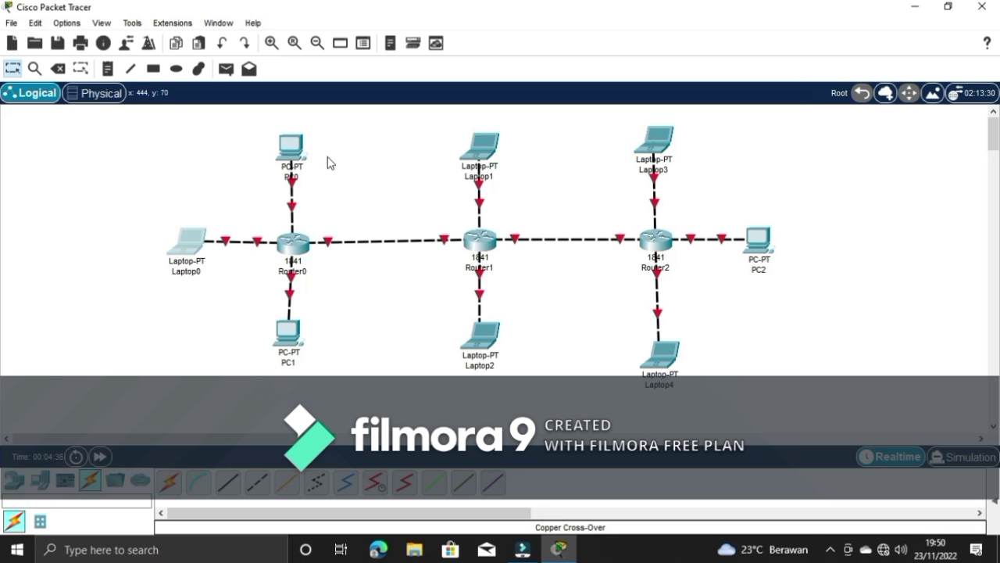
pyautogui.click(104, 70)
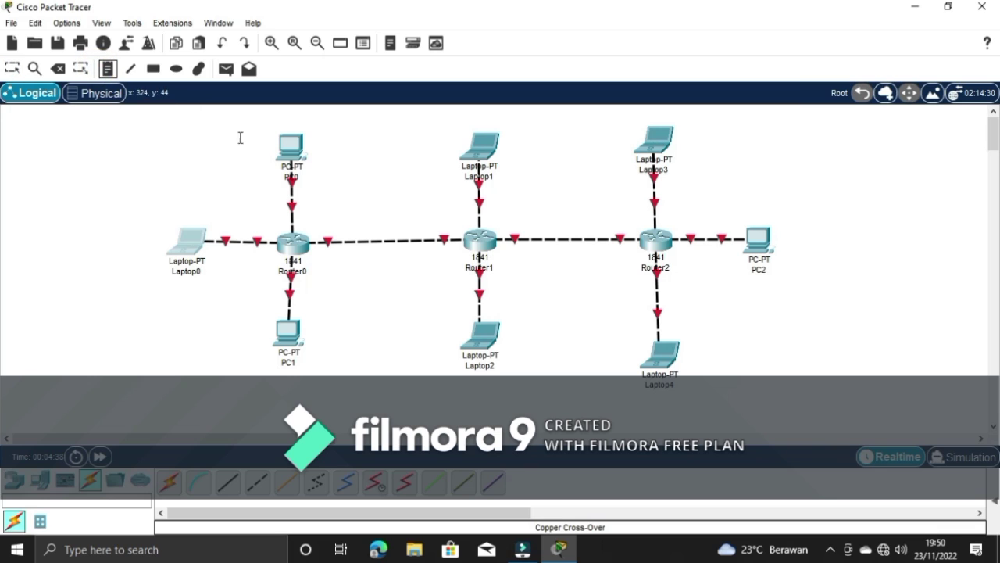
pyautogui.click(182, 117)
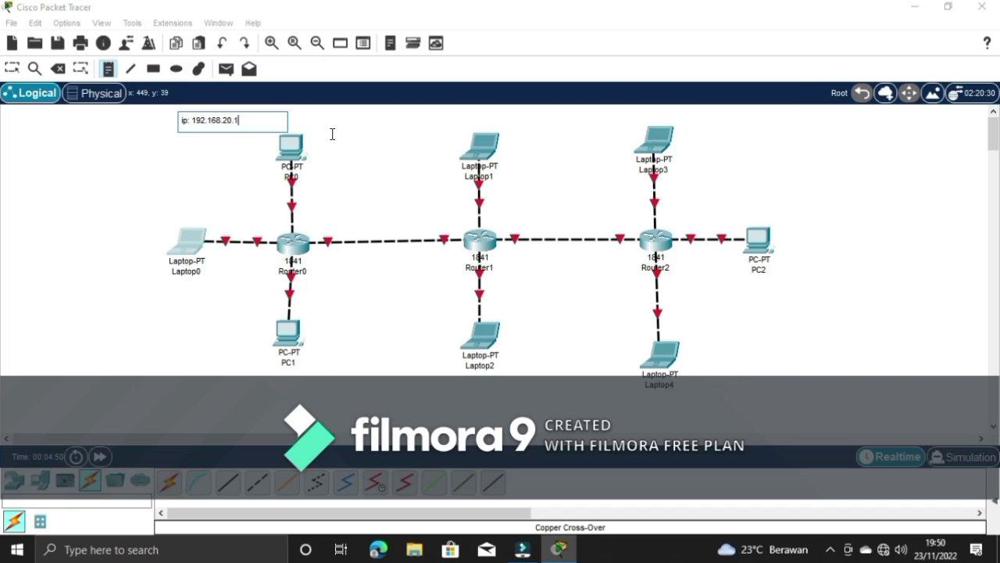
pyautogui.press('Return')
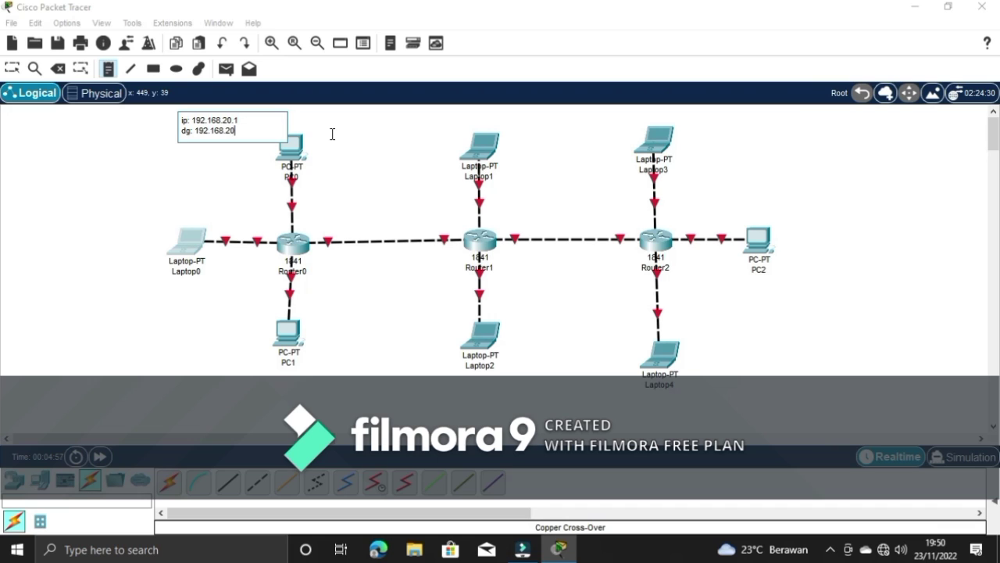
# Add a note beside Laptop0 reading "ip: 192.168.30.1" and "dg: 192.168.30.2" on two lines
pyautogui.click(95, 226)
pyautogui.write('192.168.30.1')
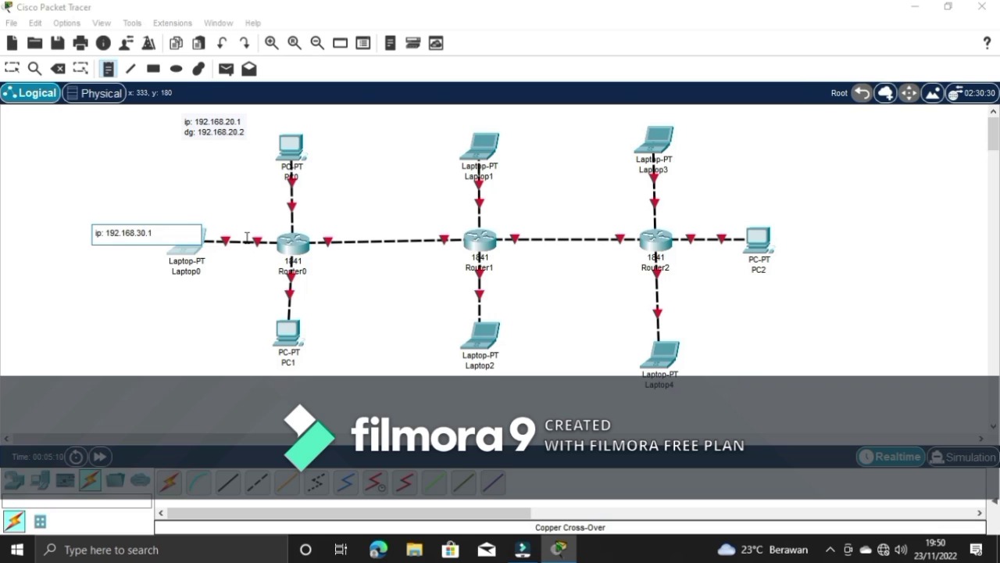
pyautogui.press('Return')
pyautogui.write('dg: 192.168.30.2')
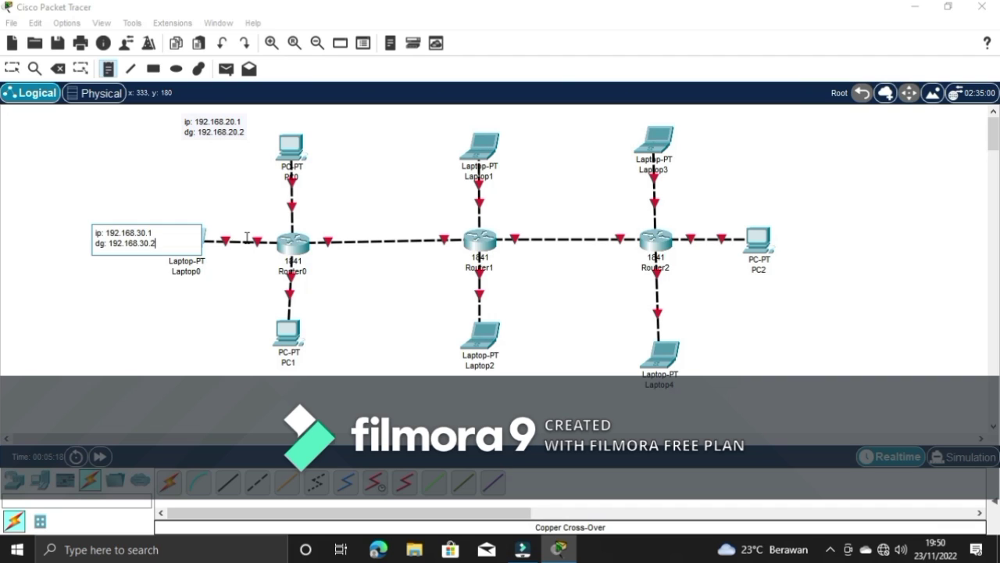
# Add a note below PC1 reading "ip: 192.168.40.1" and "dg: 192.168.40.2" on two lines
pyautogui.click(229, 379)
pyautogui.write('ip: 192.168.40.1')
pyautogui.press('Return')
pyautogui.write('dg: 192.168.40.2')
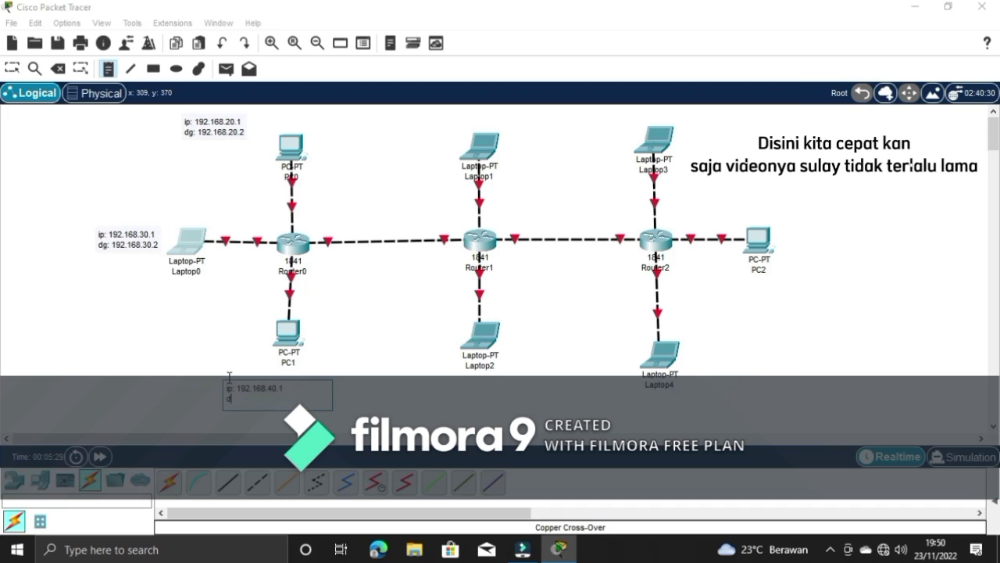
# Add a note beside Laptop1 reading "ip: 192.168.50.1" and "dg: 192.168.50.2" on two lines
pyautogui.click(406, 119)
pyautogui.write('ip: 192.168.50.1 dg: 192')
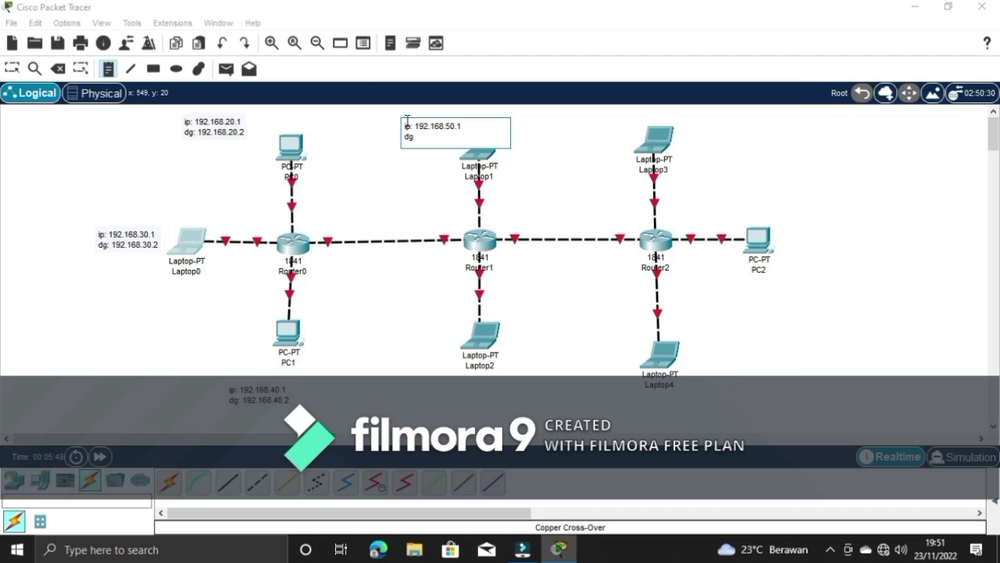
pyautogui.write('.168.50.2')
# Add a note below Laptop2 reading "ip: 192.168.60.1" and "dg: 192.168.60.2" on two lines
pyautogui.click(433, 385)
pyautogui.write('ip:192.168.60.1')
pyautogui.press('Return')
pyautogui.write('dg: 192.168.60.2')
# Add a note beside Laptop3 reading "ip: 192.168.70.1" and "dg: 192.168.70.2" on two lines
pyautogui.click(690, 125)
pyautogui.write('192 192.168.70.1')
pyautogui.press('Return')
pyautogui.write('dg: 192.168.')
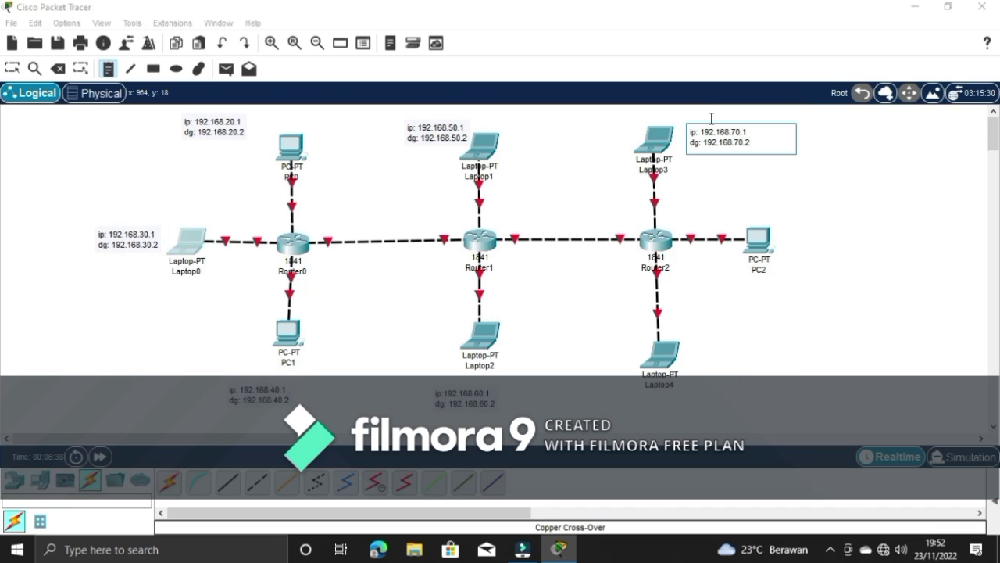
# Add a note beside PC2 reading "ip: 192.168.80.1" and "dg: 192.168.80.2" on two lines
pyautogui.click(811, 236)
pyautogui.write('ip: 192.168.80.1')
pyautogui.press('Return')
pyautogui.write('dg: 192.168.80.2')
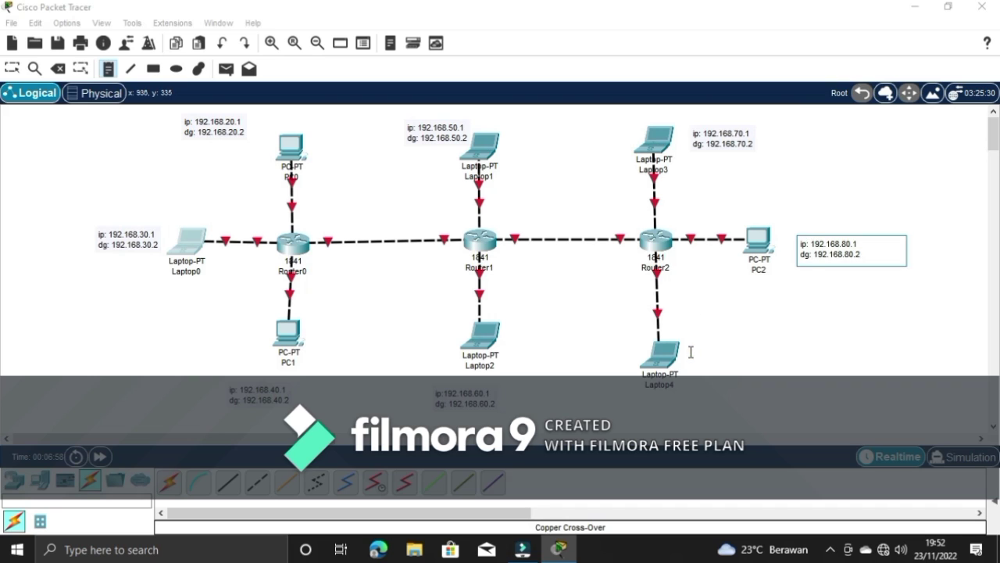
# Add a note beside Laptop4 reading "ip: 192.168.90.1" and "dg: 192.168.90.2" on two lines
pyautogui.click(699, 351)
pyautogui.write('ip: 192.168.90.1')
pyautogui.press('Return')
pyautogui.write('dg: 192.168.90.2')
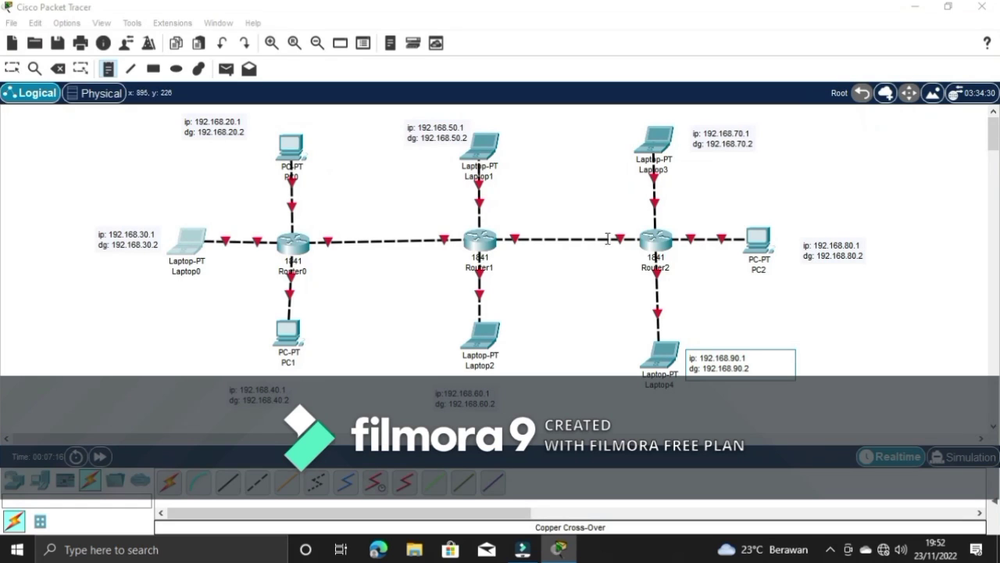
pyautogui.click(12, 68)
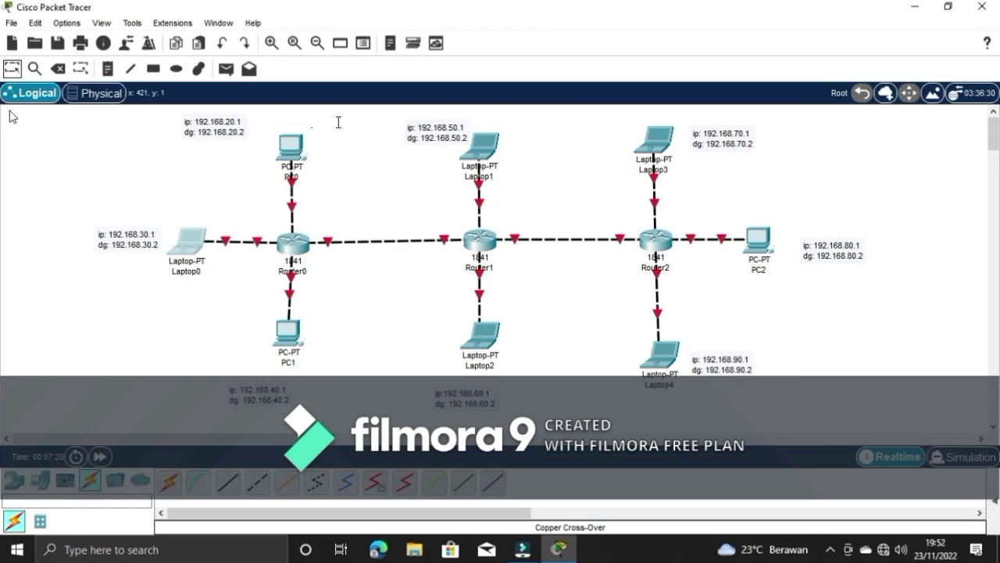
# Open PC0's desktop IP configuration for entering its static IPv4 address
pyautogui.click(203, 160)
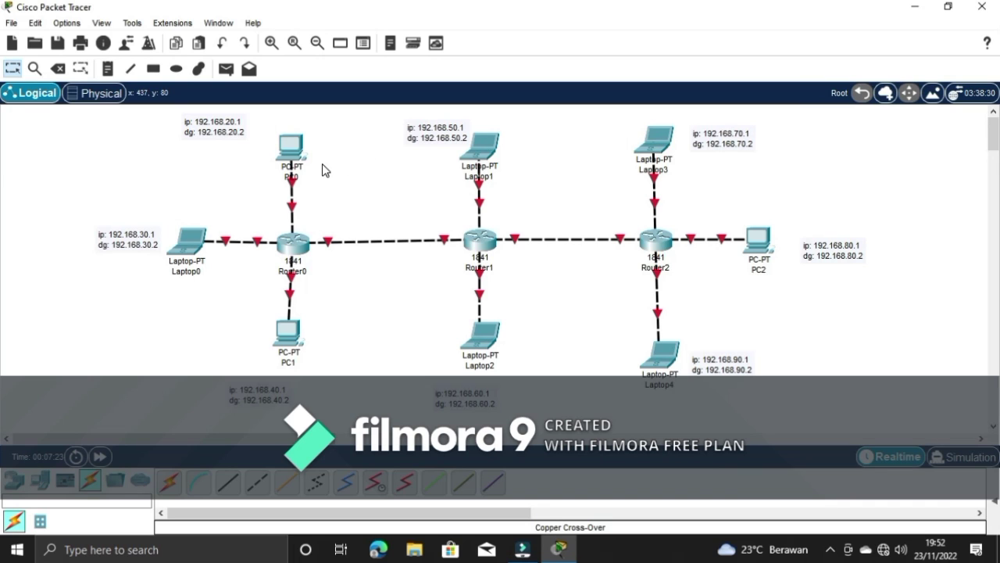
pyautogui.click(300, 156)
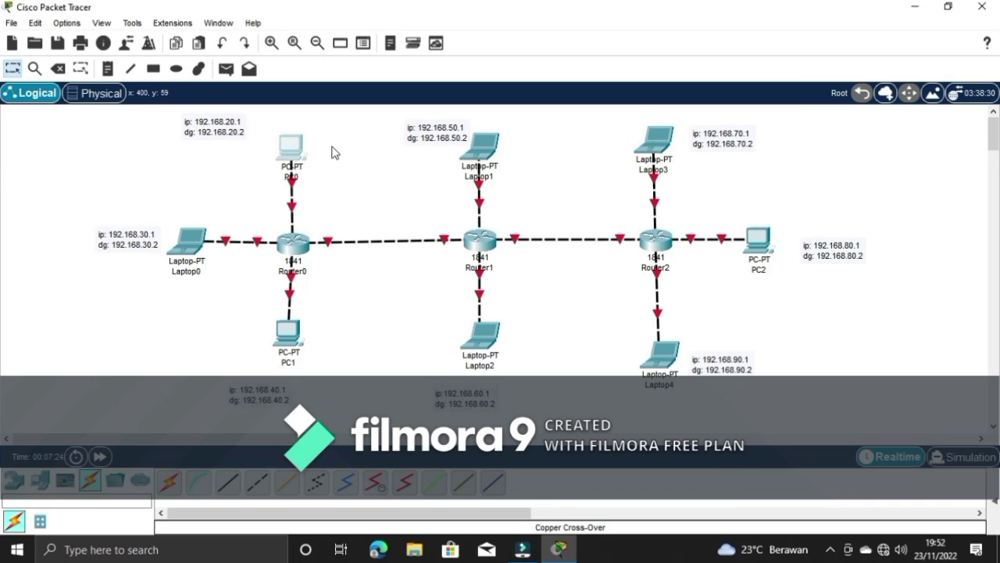
pyautogui.click(300, 150)
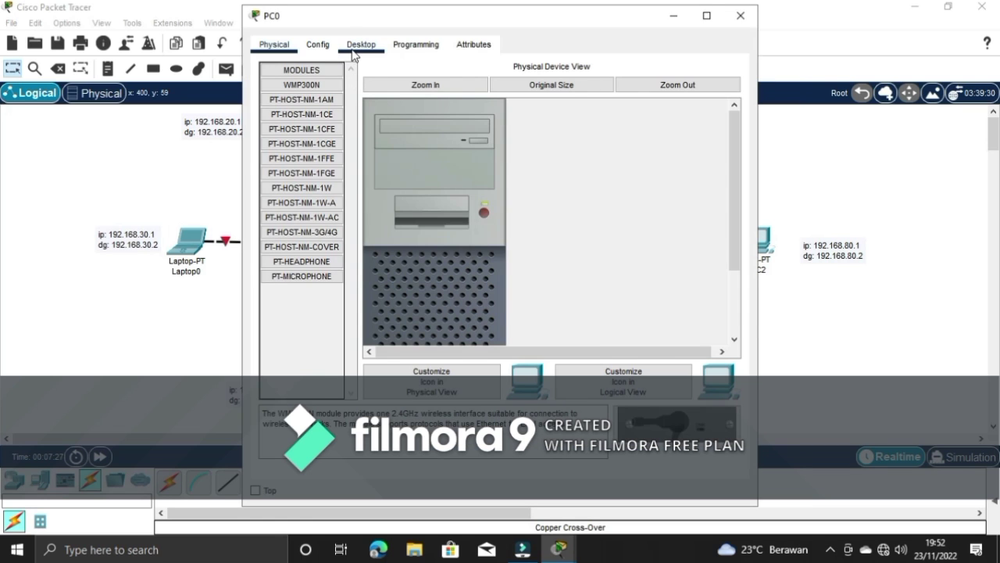
pyautogui.click(356, 48)
pyautogui.moveTo(410, 24); pyautogui.dragTo(624, 42)
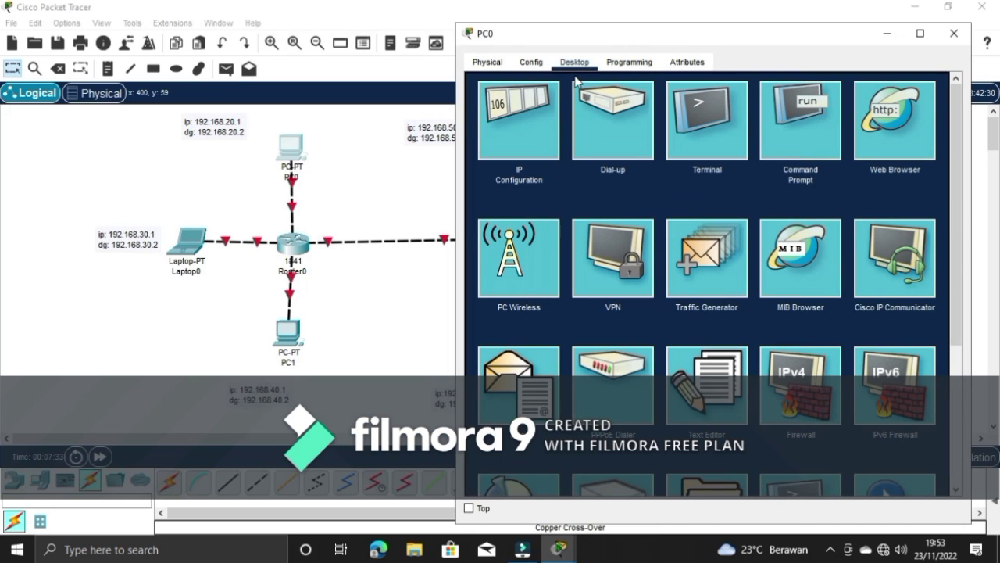
pyautogui.click(536, 118)
pyautogui.click(666, 164)
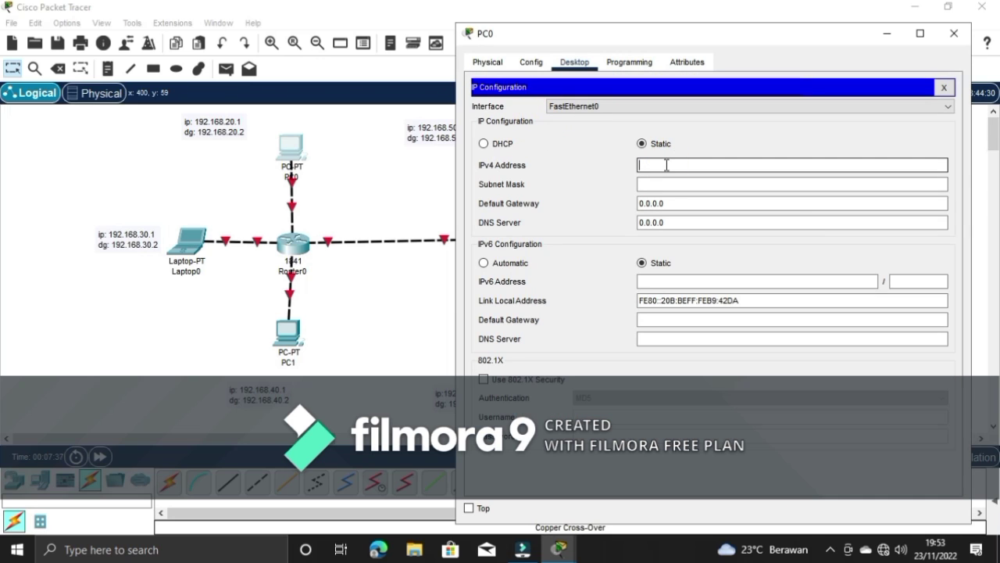
pyautogui.click(666, 165)
pyautogui.write('9')
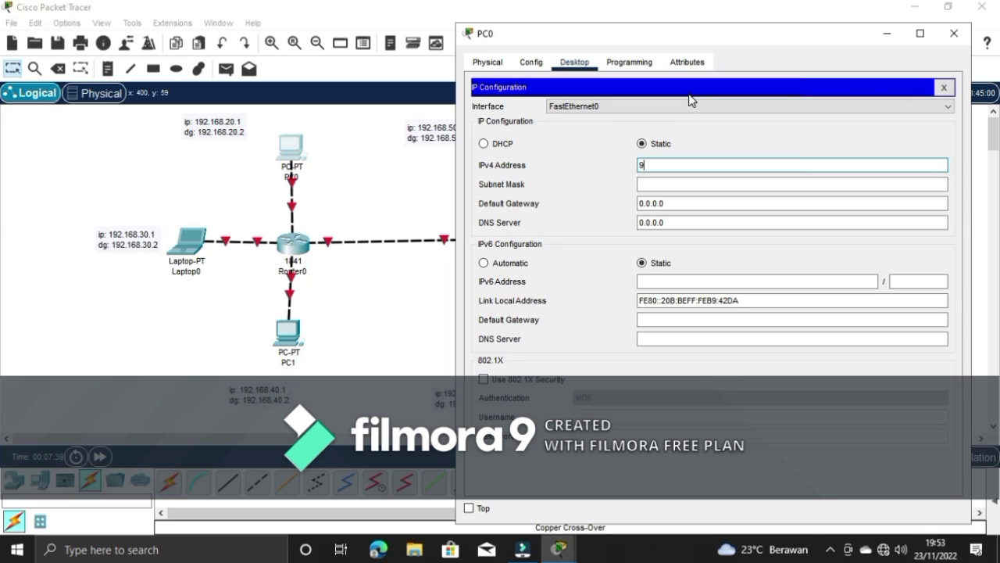
pyautogui.write('12.168.20.1')
pyautogui.press('Tab')
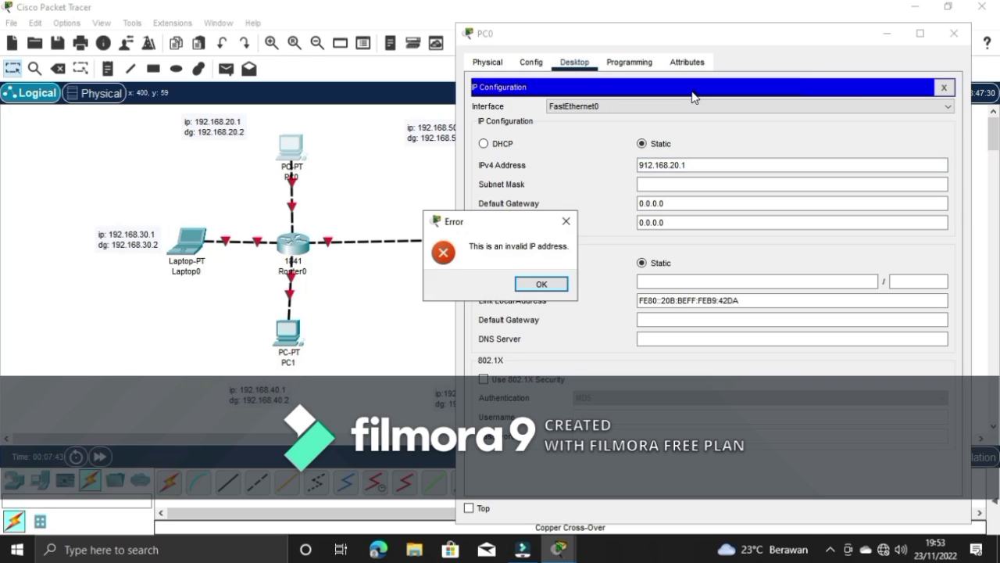
pyautogui.click(544, 286)
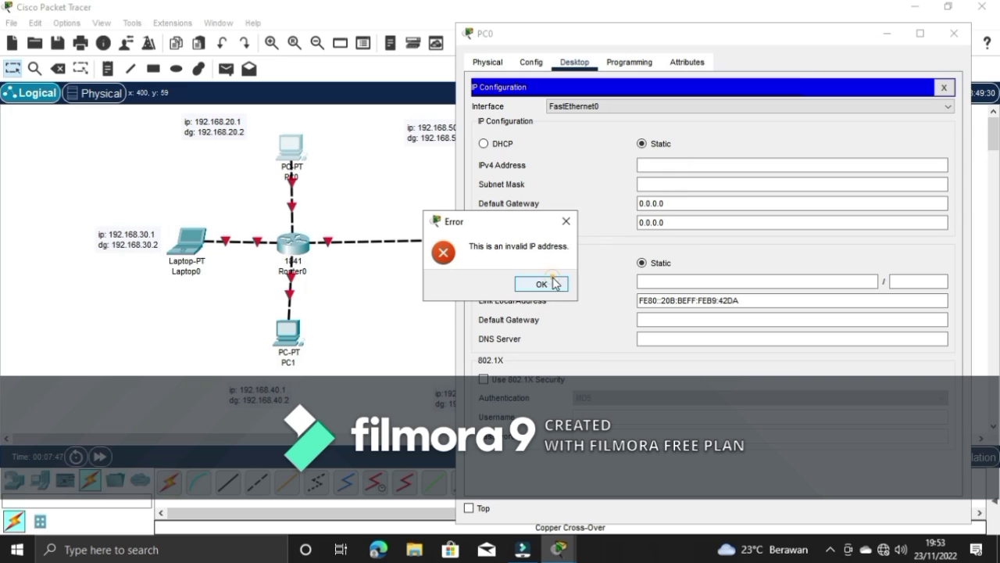
pyautogui.click(539, 285)
# Set PC0's IPv4 address to 192.168.20.1 with mask 255.255.255.0 and its default gateway to 192.168.20.2
pyautogui.write('192.168.20.1')
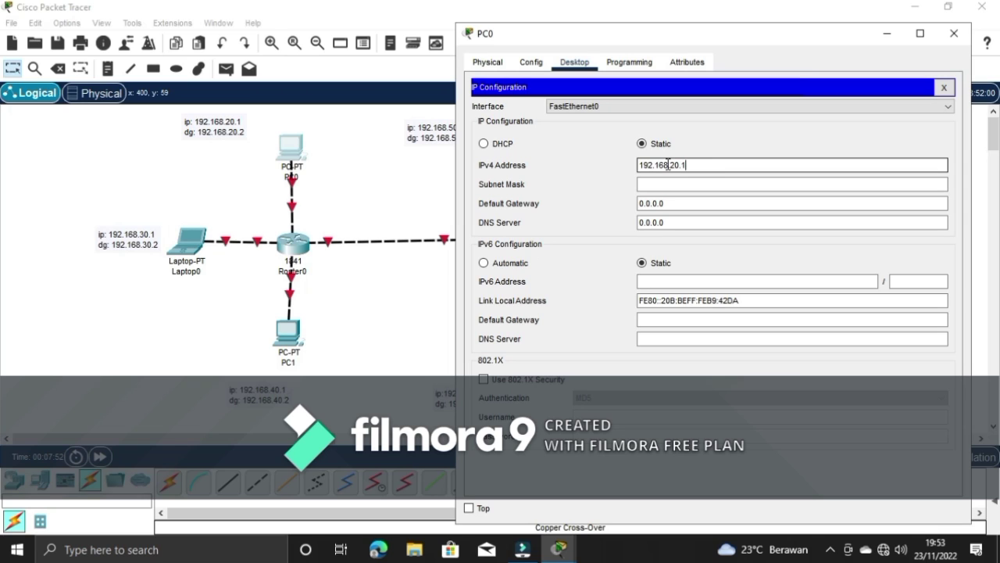
pyautogui.press('Tab')
pyautogui.click(650, 201)
pyautogui.moveTo(667, 206); pyautogui.dragTo(594, 208)
pyautogui.press('BackSpace')
pyautogui.write('192.168')
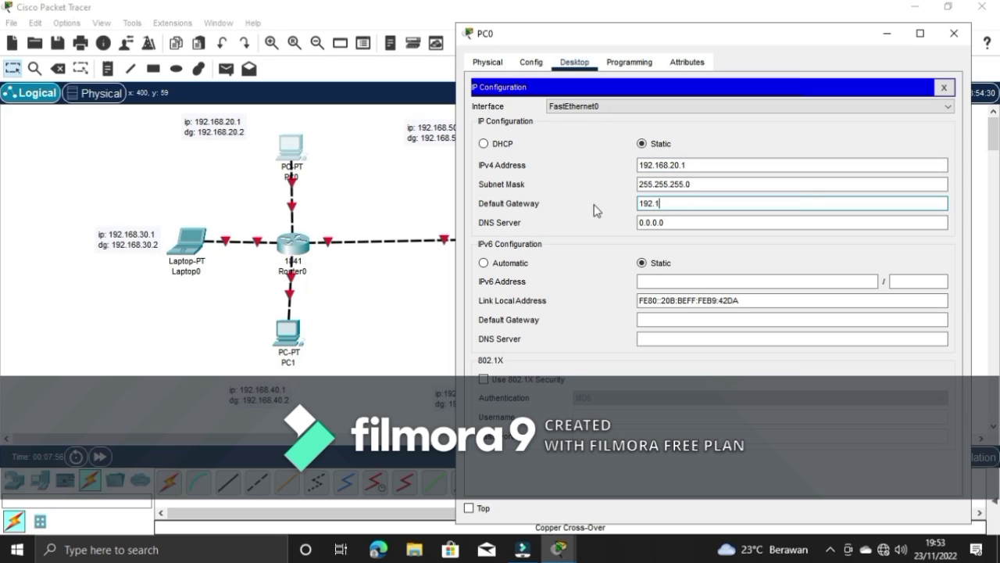
pyautogui.write('.20.2')
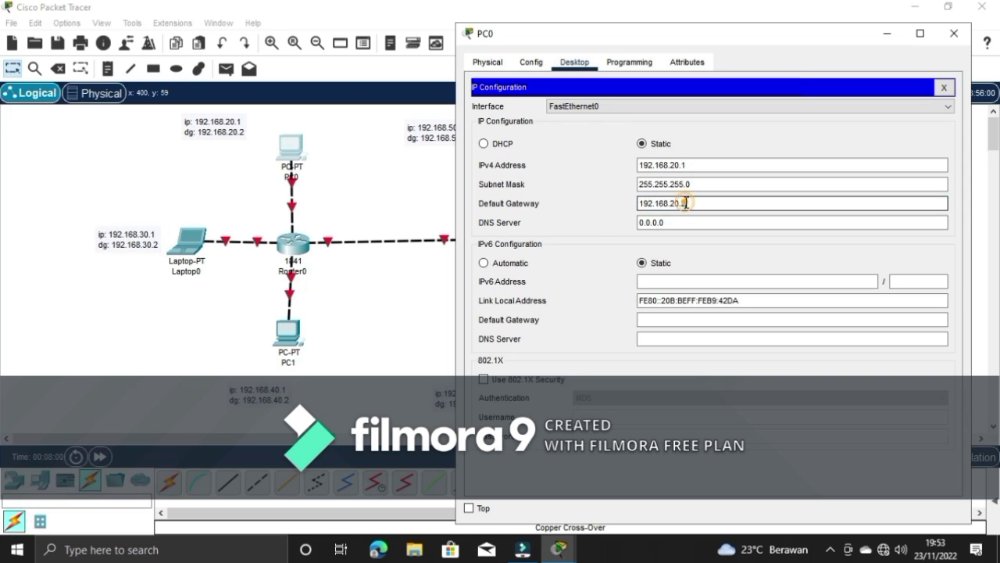
# Copy PC0's default gateway address for reuse and close the PC0 window
pyautogui.moveTo(688, 203); pyautogui.dragTo(620, 202)
pyautogui.hotkey('ctrl', 'c')
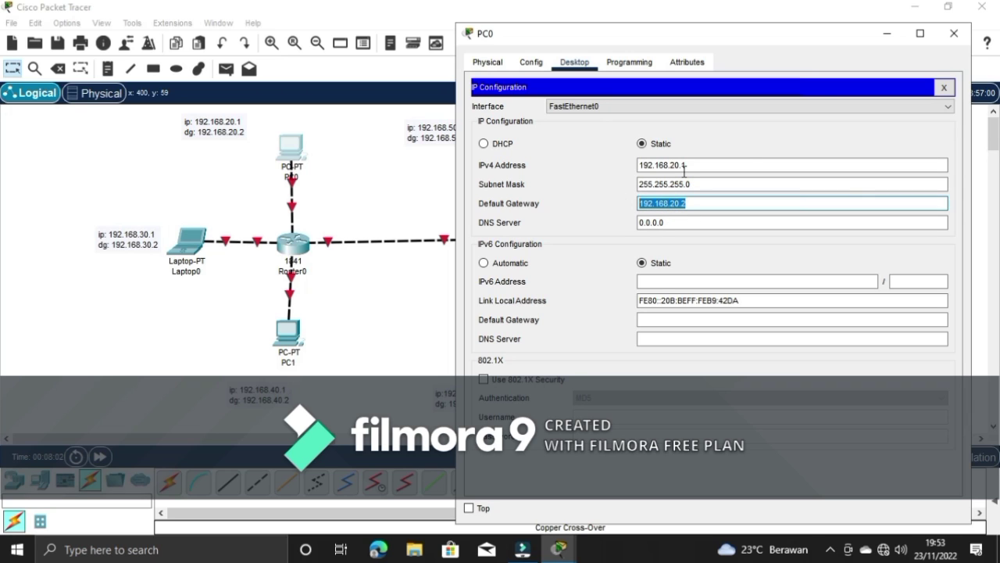
pyautogui.click(956, 33)
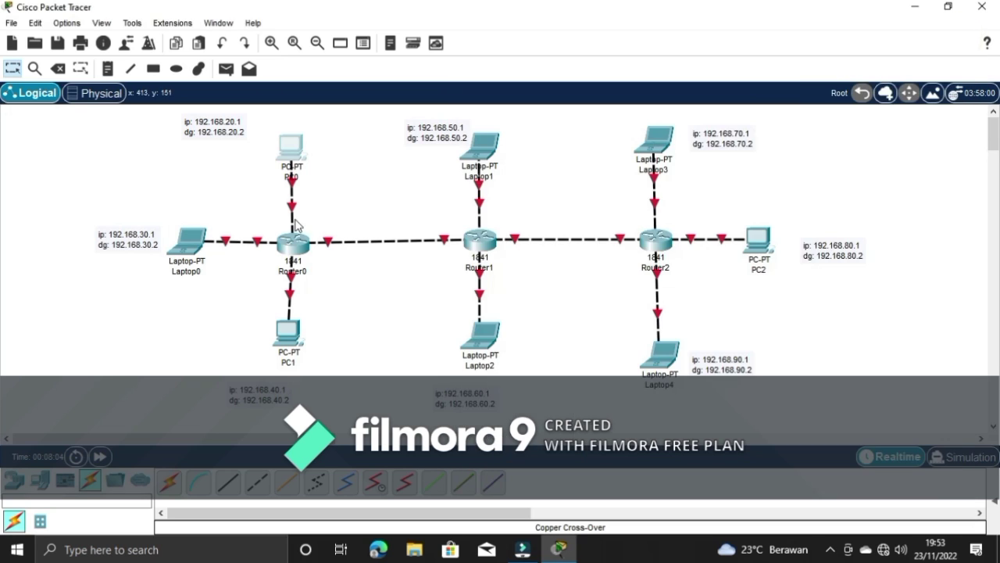
# Open Laptop0's IP configuration and set its IPv4 address to 192.168.30.1 with mask 255.255.255.0
pyautogui.click(189, 240)
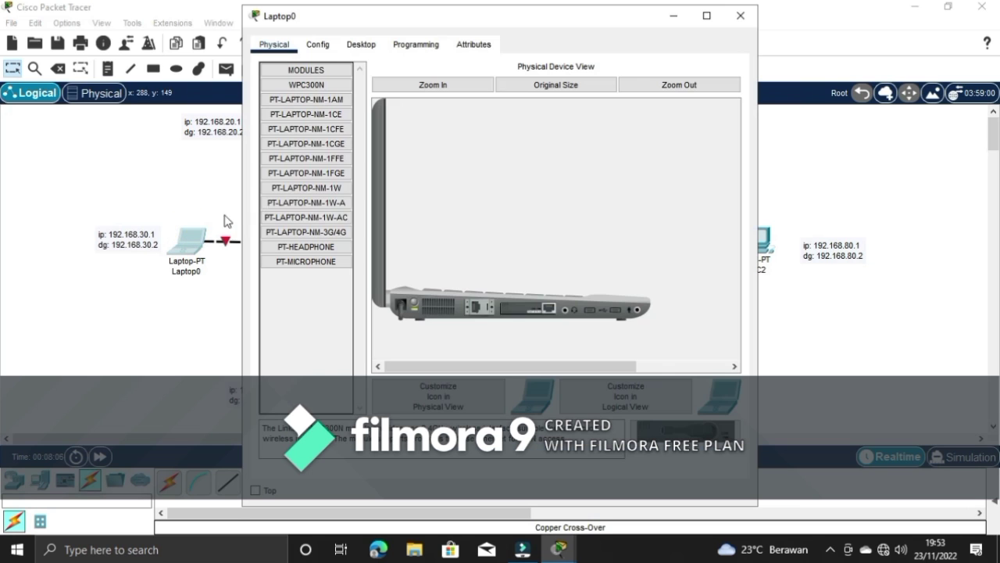
pyautogui.click(361, 45)
pyautogui.click(330, 105)
pyautogui.click(436, 146)
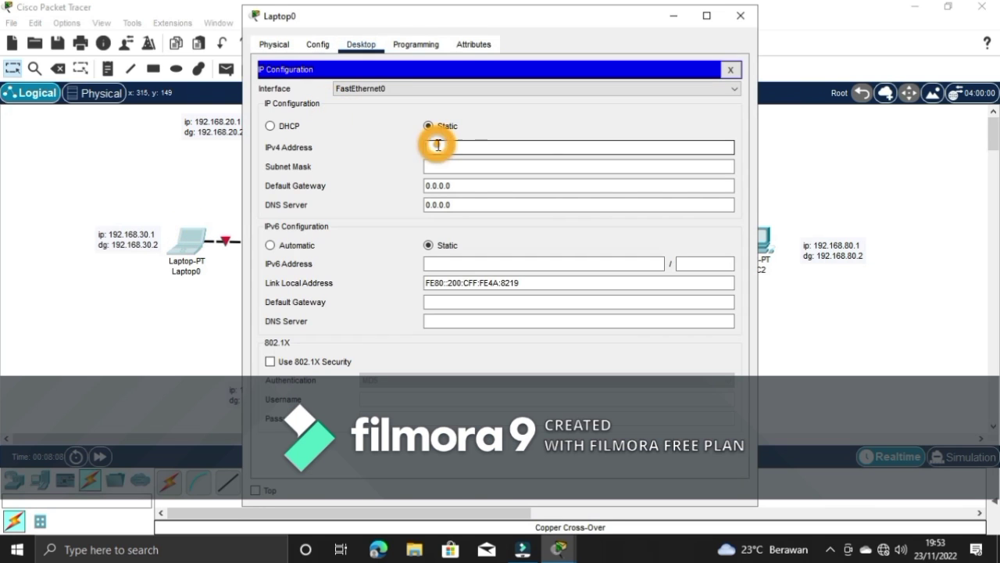
pyautogui.write('192.168.20.2')
pyautogui.press('BackSpace')
pyautogui.write('1')
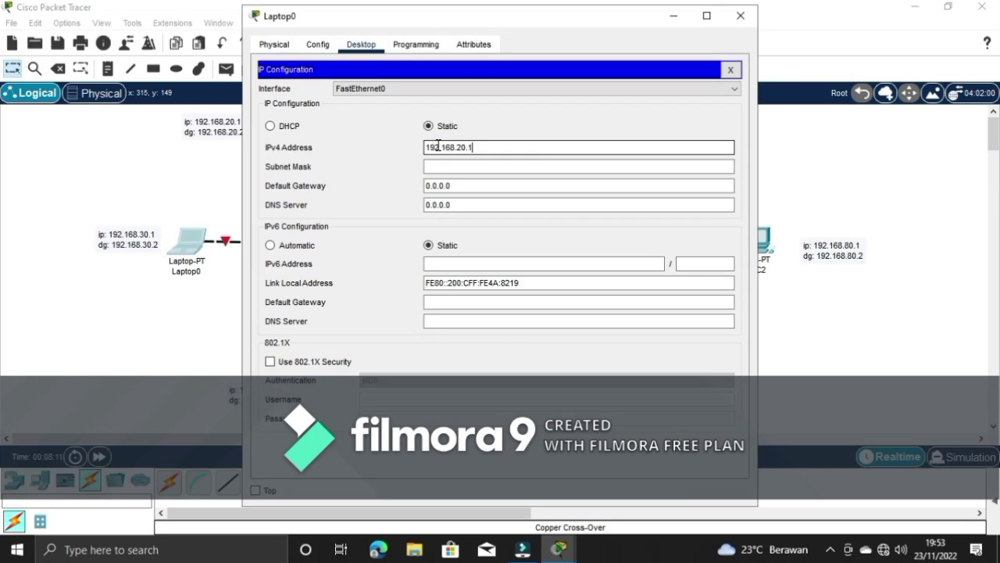
pyautogui.press('Tab')
# Set Laptop0's default gateway to the address in its note, 192.168.30.2, and close its window
pyautogui.click(454, 185)
pyautogui.moveTo(453, 185); pyautogui.dragTo(425, 185)
pyautogui.press('BackSpace')
pyautogui.write('192.168.20.2')
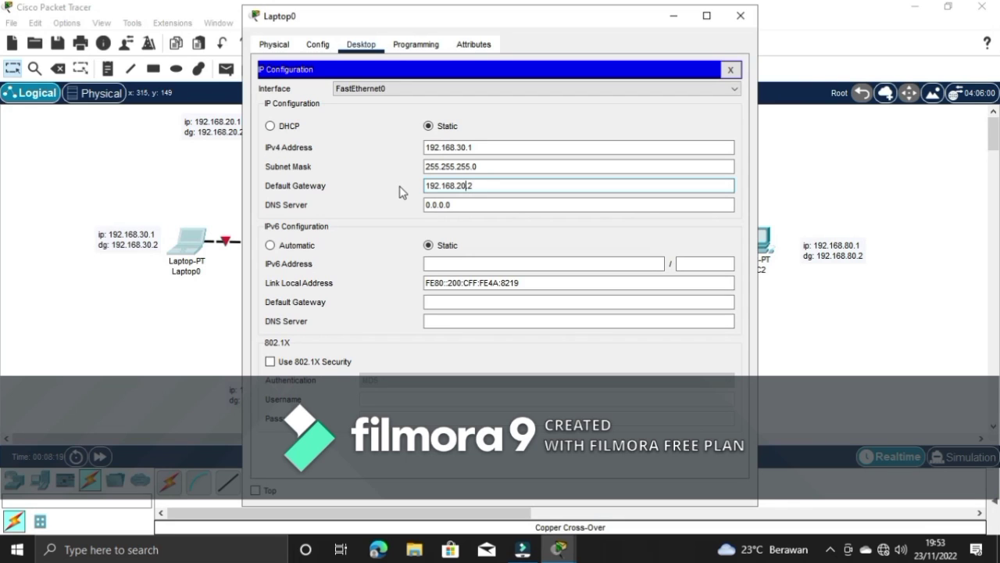
pyautogui.click(741, 16)
# Open PC1's IP configuration and set its IPv4 address to 192.168.40.1 with mask 255.255.255.0
pyautogui.click(289, 334)
pyautogui.click(361, 45)
pyautogui.click(305, 113)
pyautogui.click(432, 147)
pyautogui.write('192.168.20.2')
pyautogui.press('Left')
pyautogui.press('BackSpace')
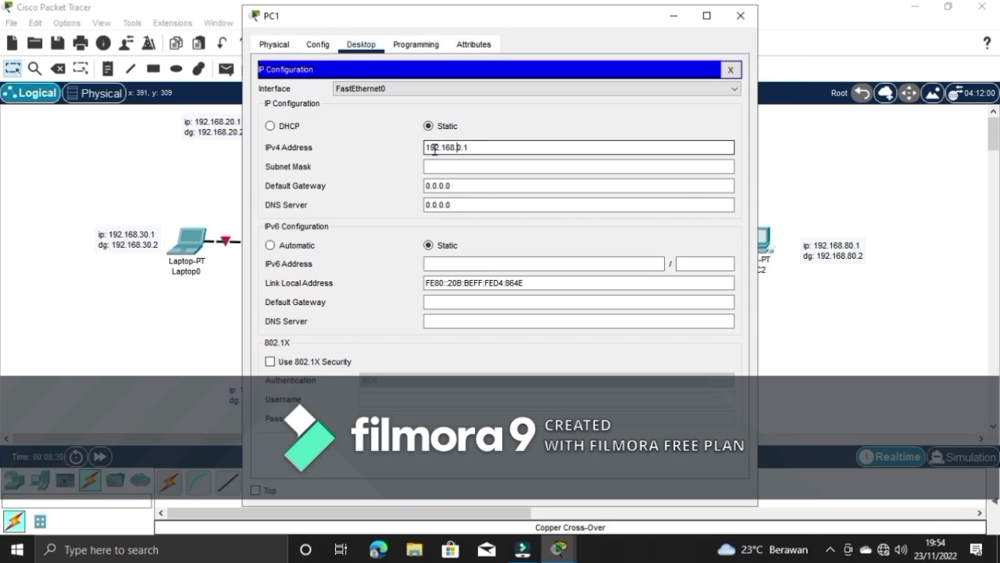
pyautogui.write('4')
pyautogui.press('Tab')
# Set PC1's default gateway to 192.168.40.2 and close its window
pyautogui.press('Tab')
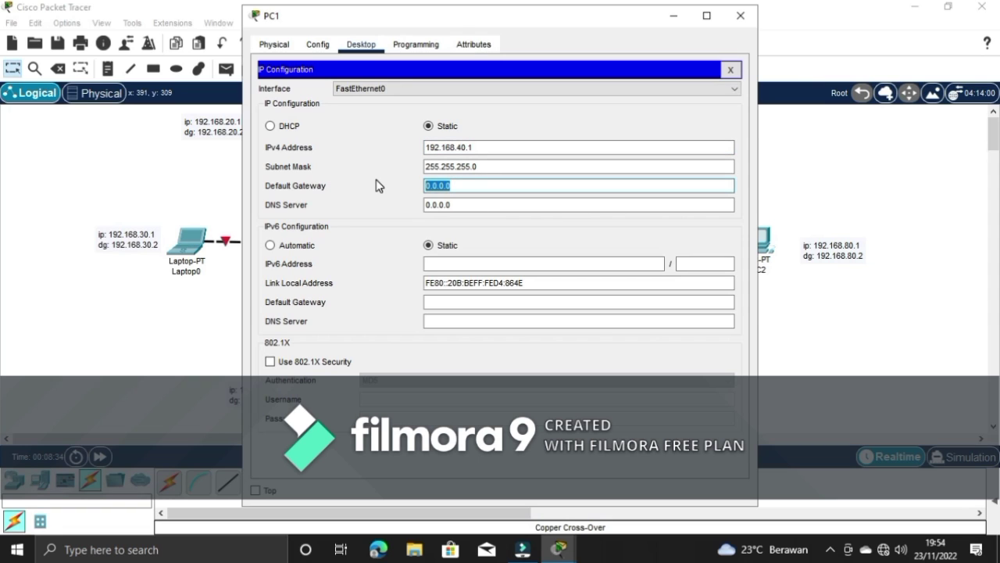
pyautogui.hotkey('ctrl', 'v')
pyautogui.press('Left')
pyautogui.press('BackSpace')
pyautogui.write('4')
pyautogui.click(740, 16)
# Open Laptop1's IP configuration and set its IPv4 address to 192.168.50.1 with mask 255.255.255.0
pyautogui.click(475, 171)
pyautogui.click(370, 49)
pyautogui.click(328, 105)
pyautogui.click(442, 127)
pyautogui.hotkey('ctrl', 'v')
pyautogui.press('BackSpace')
pyautogui.press('Tab')
# Set Laptop1's default gateway to 192.168.50.2 and close its window
pyautogui.press('Tab')
pyautogui.hotkey('ctrl', 'v')
pyautogui.press('Left')
pyautogui.press('Left')
pyautogui.press('Left')
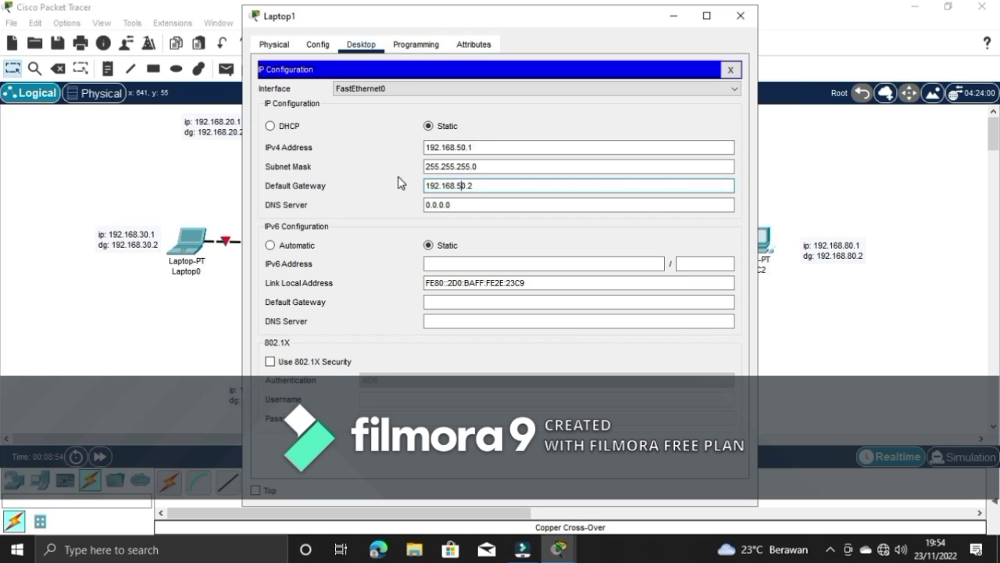
pyautogui.click(740, 16)
# Open Laptop2's IP configuration and set its IPv4 address to 192.168.60.1 with mask 255.255.255.0
pyautogui.click(476, 332)
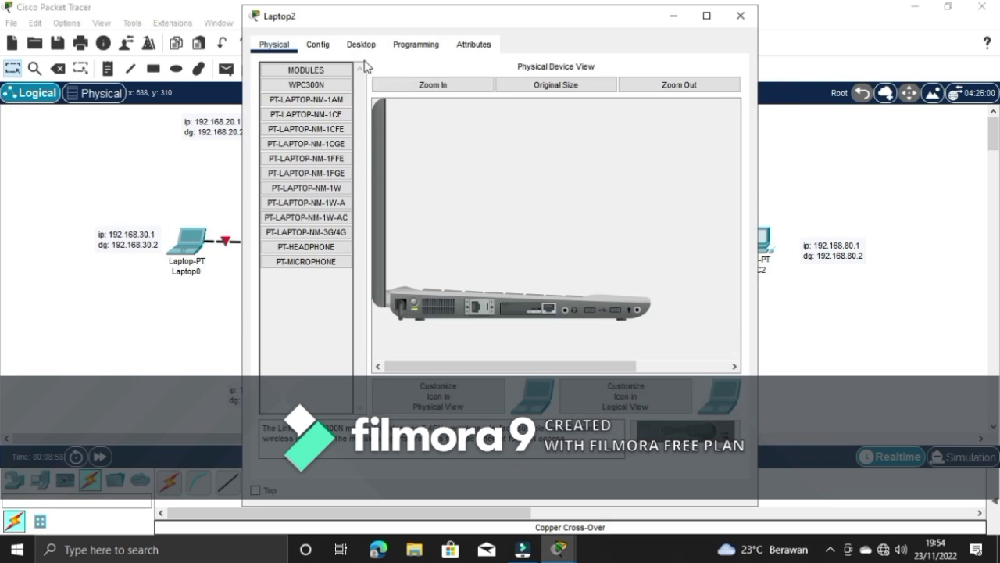
pyautogui.click(361, 44)
pyautogui.click(511, 147)
pyautogui.hotkey('ctrl', 'v')
pyautogui.click(462, 146)
pyautogui.press('BackSpace')
pyautogui.write('6')
# Set Laptop2's default gateway to the address in its note, 192.168.60.2, and close its window
pyautogui.click(473, 185)
pyautogui.hotkey('ctrl', 'a')
pyautogui.hotkey('ctrl', 'v')
pyautogui.press('Left')
pyautogui.press('Left')
pyautogui.press('Left')
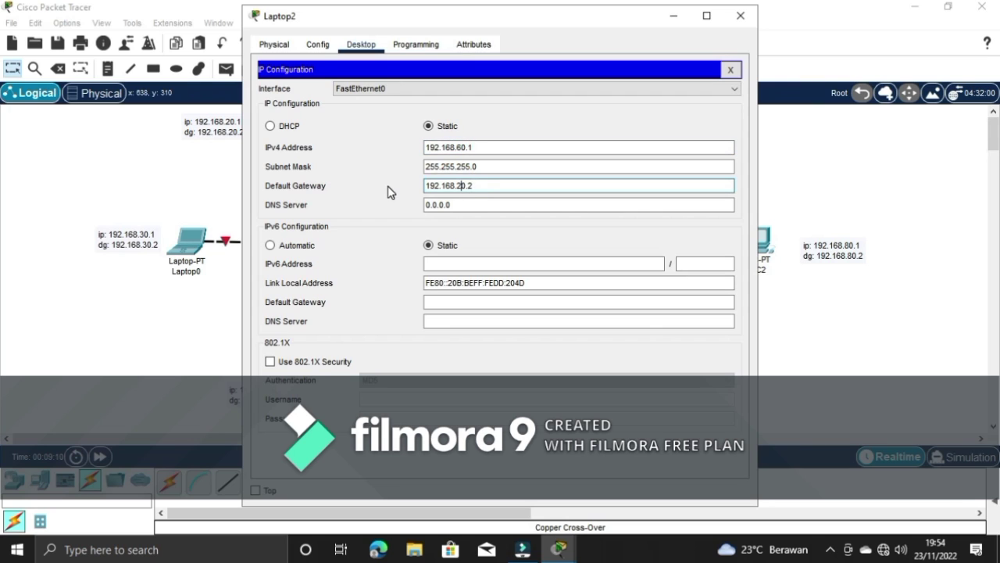
pyautogui.click(740, 16)
# Open Laptop3's IP configuration and set its IPv4 address to 192.168.70.1
pyautogui.click(660, 131)
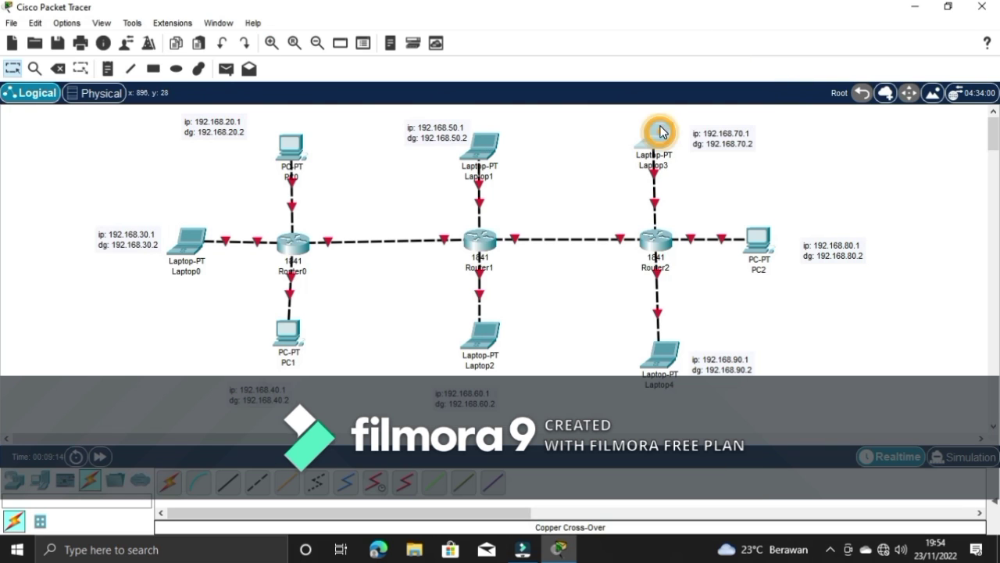
pyautogui.click(361, 45)
pyautogui.click(319, 117)
pyautogui.click(443, 149)
pyautogui.hotkey('ctrl', 'v')
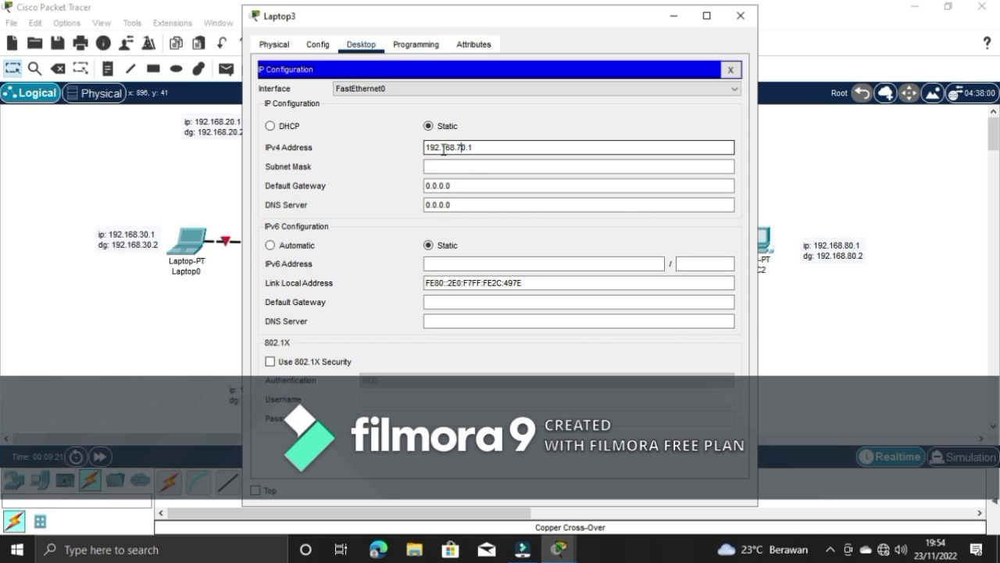
pyautogui.press('Tab')
# Set Laptop3's default gateway to the address in its note, 192.168.70.2, and close its window
pyautogui.press('Tab')
pyautogui.write('192.168.20.2')
pyautogui.press('Left')
pyautogui.press('Left')
pyautogui.press('Left')
pyautogui.click(741, 16)
# Open PC2's IP configuration and set its IPv4 address to 192.168.80.1 with mask 255.255.255.0
pyautogui.click(761, 237)
pyautogui.click(361, 44)
pyautogui.click(312, 116)
pyautogui.click(444, 148)
pyautogui.write('192.168.20.1')
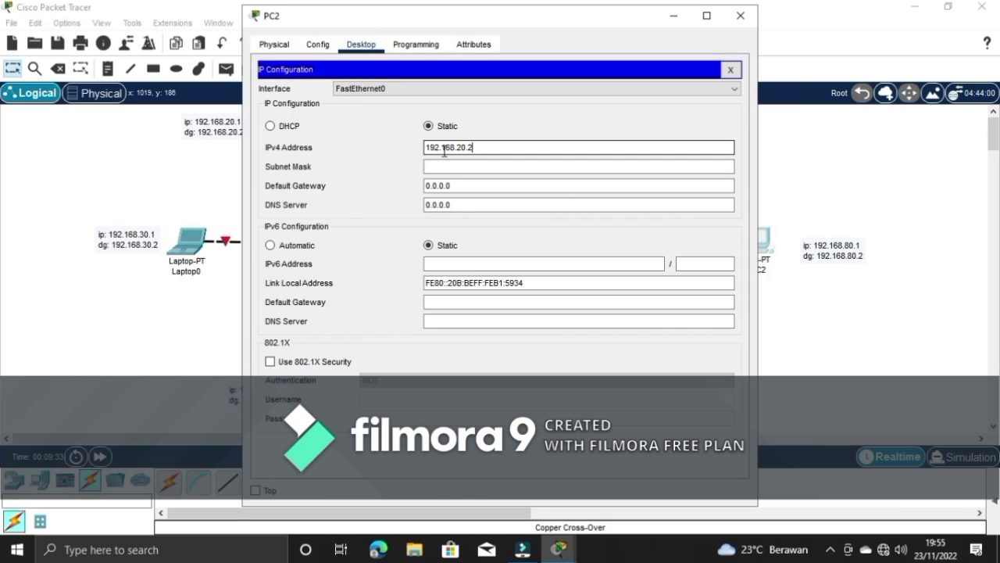
pyautogui.press('BackSpace')
pyautogui.press('BackSpace')
pyautogui.write('80')
pyautogui.press('Tab')
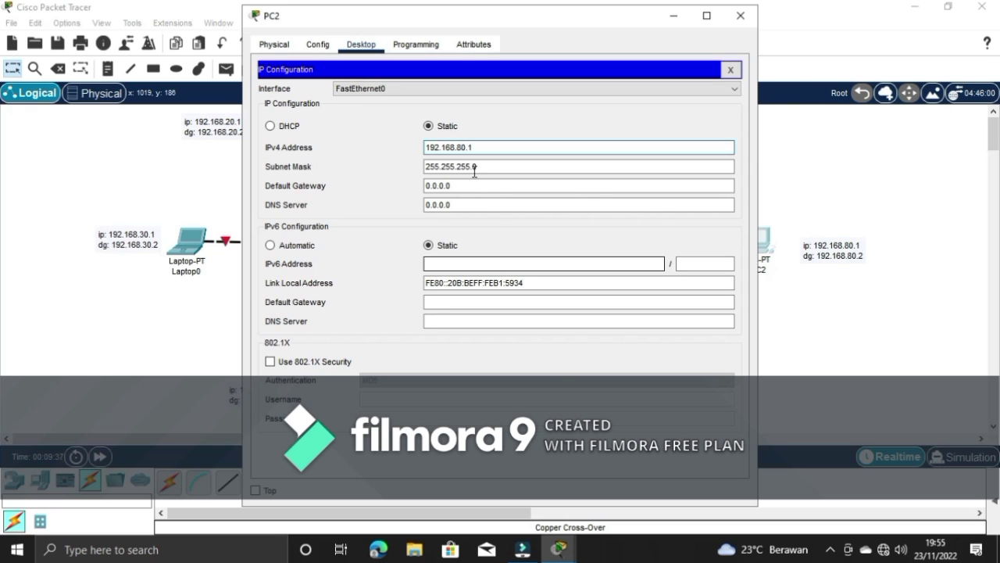
# Set PC2's default gateway to 192.168.80.2 and close its window
pyautogui.click(460, 184)
pyautogui.moveTo(421, 184); pyautogui.dragTo(420, 185)
pyautogui.write('192.168.20.2')
pyautogui.press('Left')
pyautogui.press('Left')
pyautogui.press('Left')
pyautogui.press('BackSpace')
pyautogui.write('8')
pyautogui.click(740, 15)
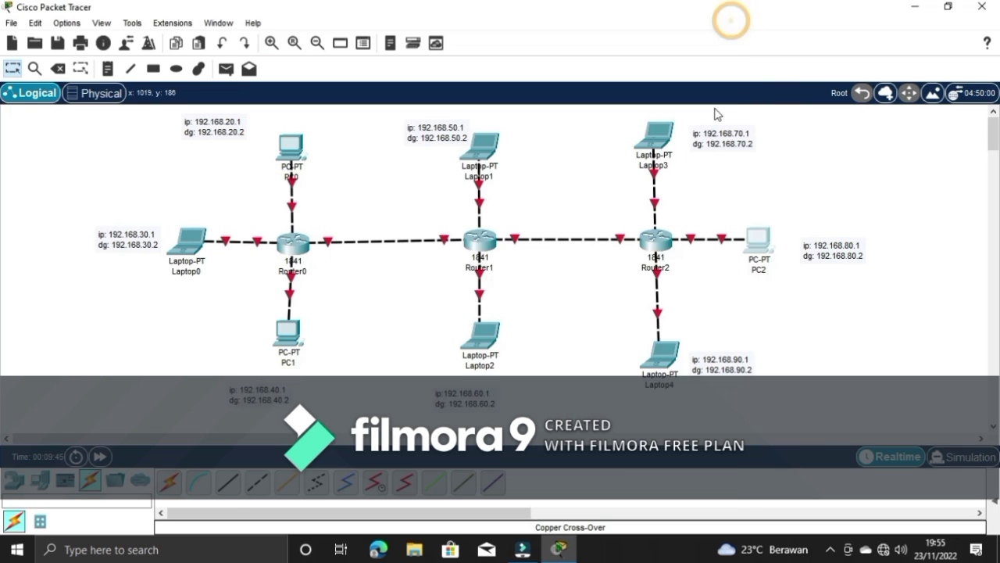
# Open Laptop4's IP configuration and set its IPv4 address to the one in its note, 192.168.90.1
pyautogui.click(476, 129)
pyautogui.click(360, 44)
pyautogui.click(315, 100)
pyautogui.click(440, 145)
pyautogui.write('192.168.20.1')
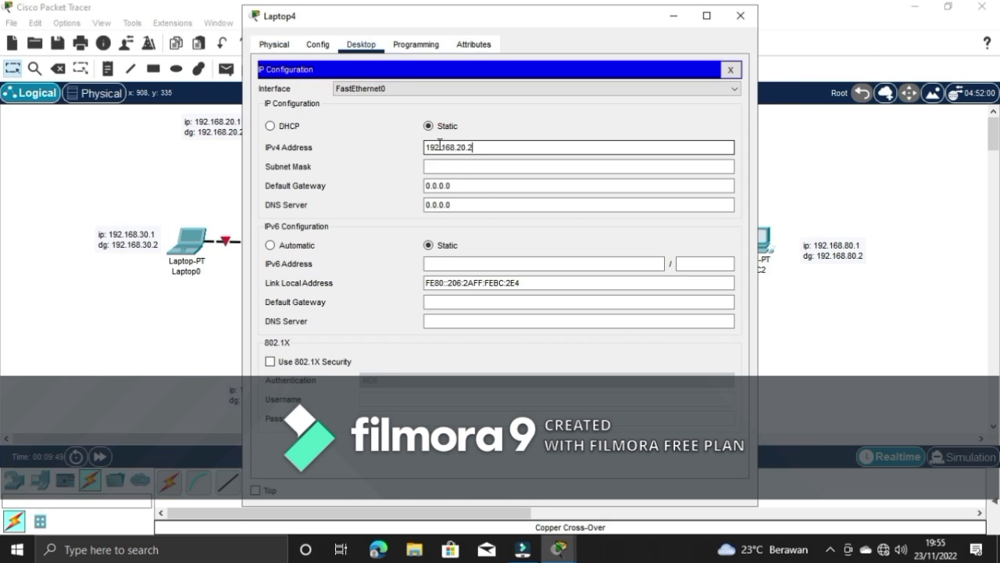
pyautogui.press('BackSpace')
pyautogui.write('9')
pyautogui.press('Tab')
# Set Laptop4's default gateway to the address in its note, 192.168.90.2, and close its window
pyautogui.click(451, 186)
pyautogui.moveTo(451, 186); pyautogui.dragTo(426, 171)
pyautogui.press('BackSpace')
pyautogui.write('192.168.20.2')
pyautogui.press('BackSpace')
pyautogui.write('9')
pyautogui.click(740, 15)
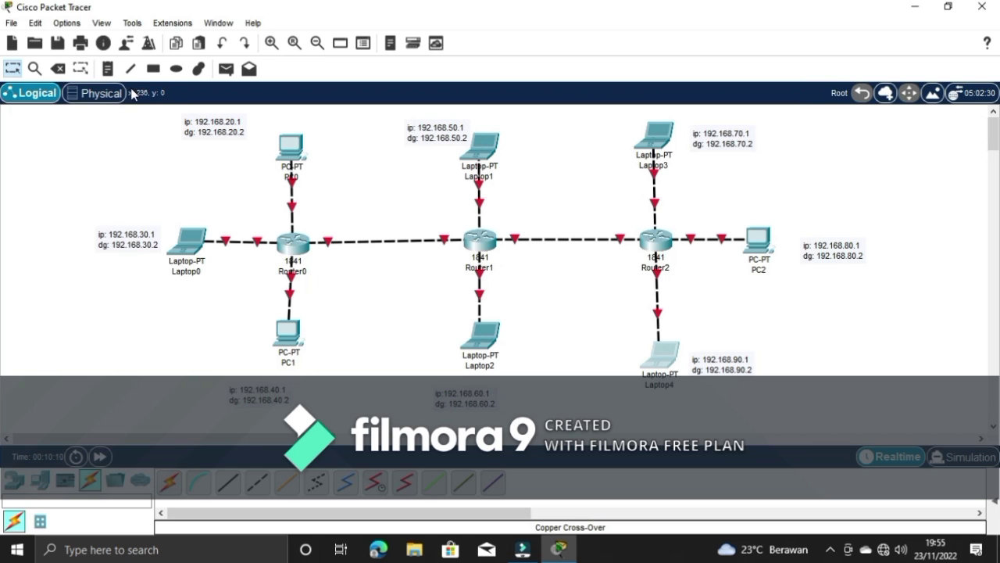
# Add notes reading 173.16.20.1 at Router0's end and 173.16.20.2 at Router1's end of the link between them
pyautogui.click(109, 72)
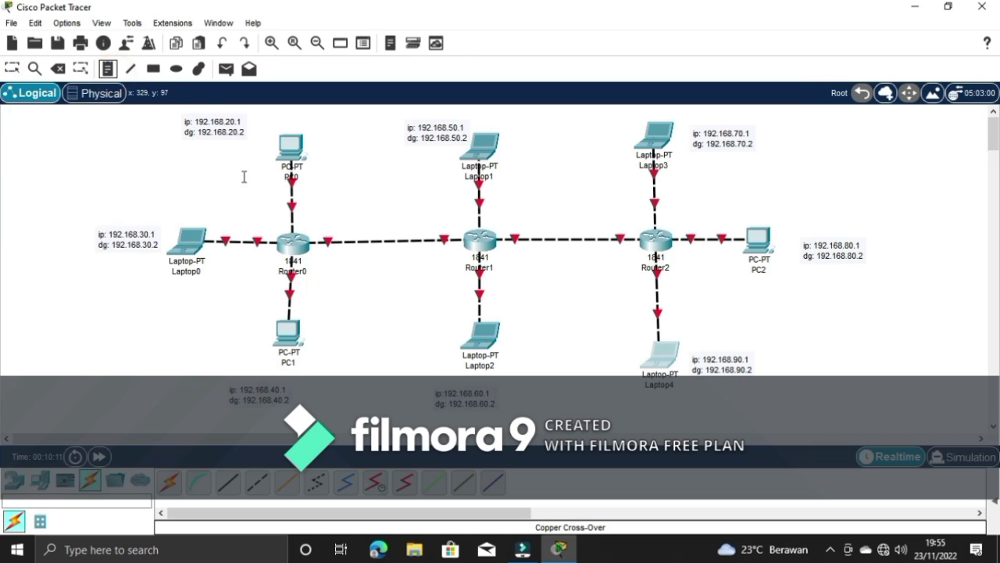
pyautogui.click(319, 226)
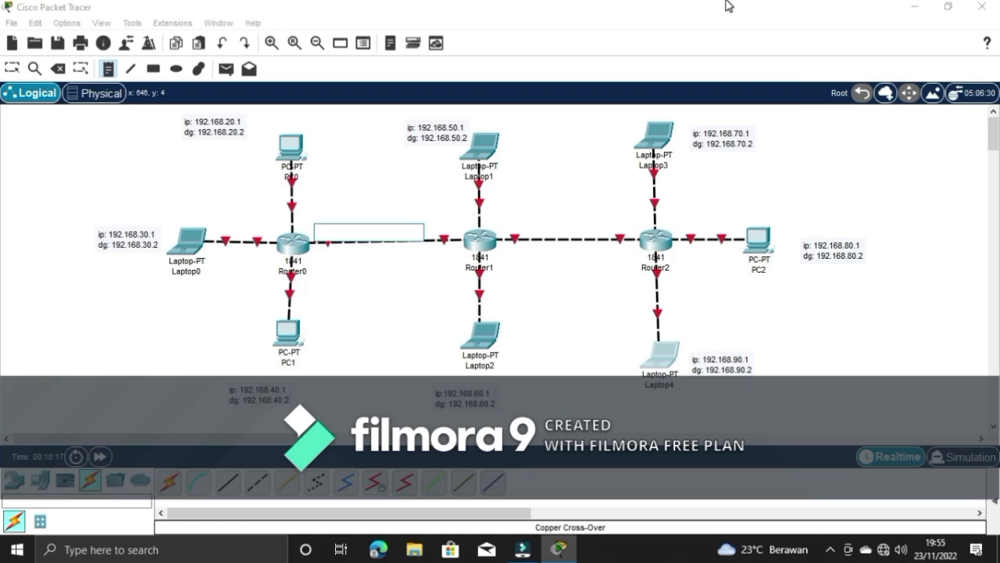
pyautogui.write('173.16.20.1')
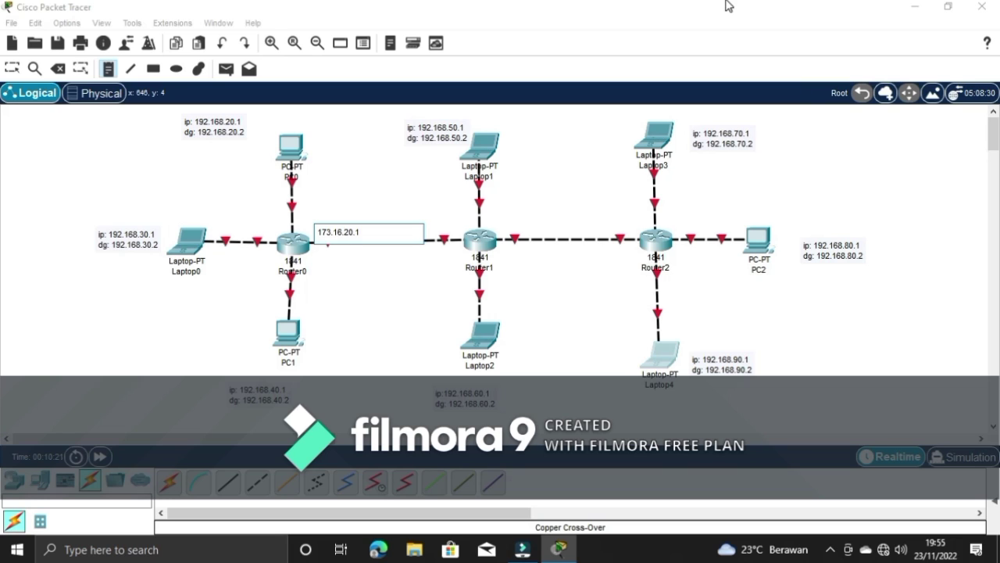
pyautogui.click(423, 232)
pyautogui.write('173.16.20.2')
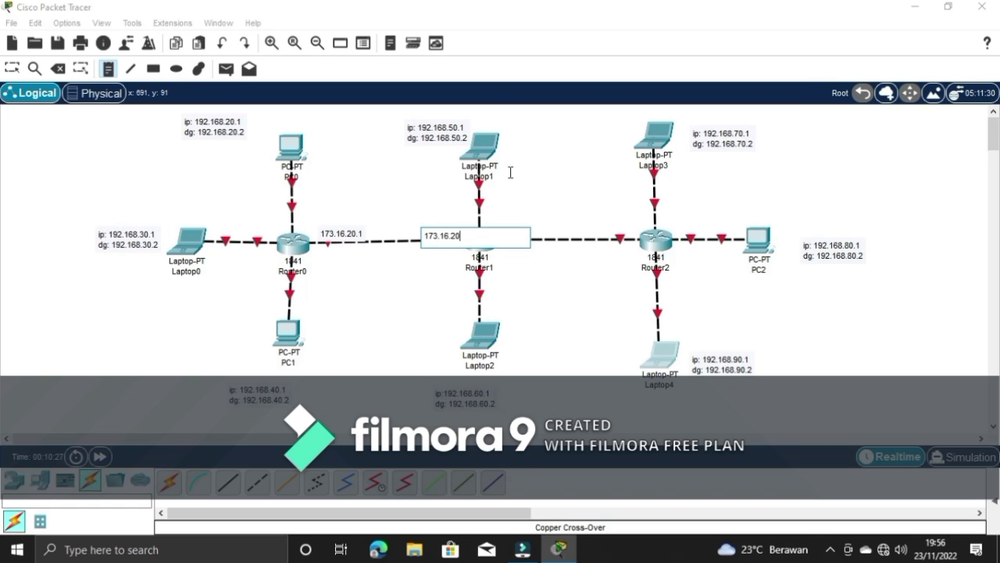
# Add notes reading 173.16.40.1 at Router1's end and 173.16.40.2 at Router2's end of their link, and leave note placement
pyautogui.click(537, 233)
pyautogui.click(508, 223)
pyautogui.click(508, 222)
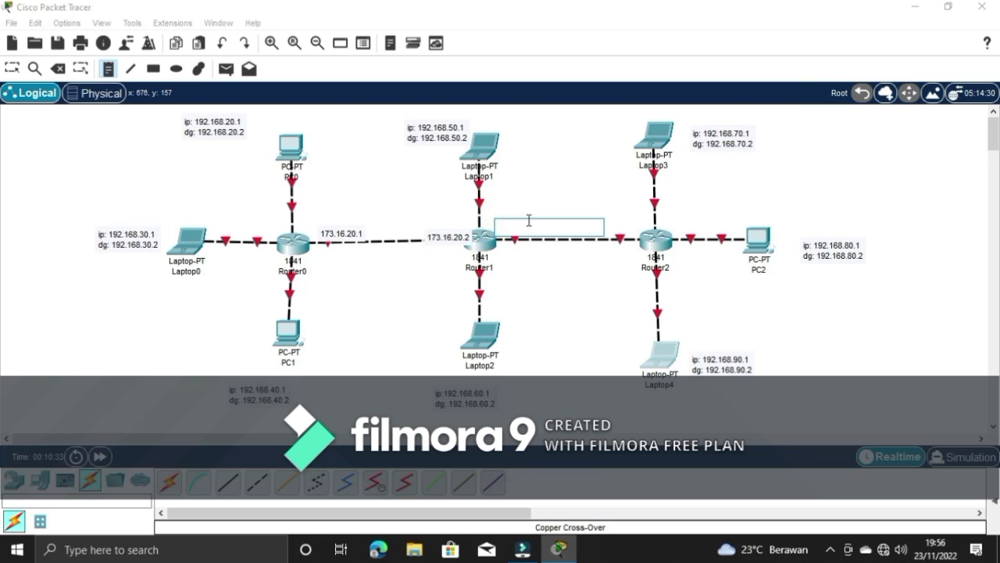
pyautogui.write('173.16.40.1')
pyautogui.click(606, 226)
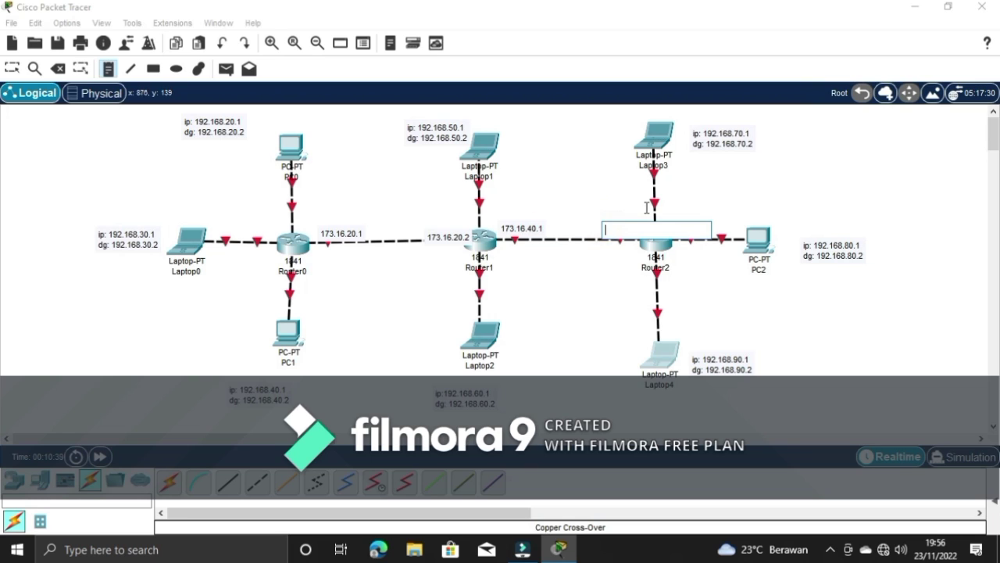
pyautogui.write('173.16.40.2')
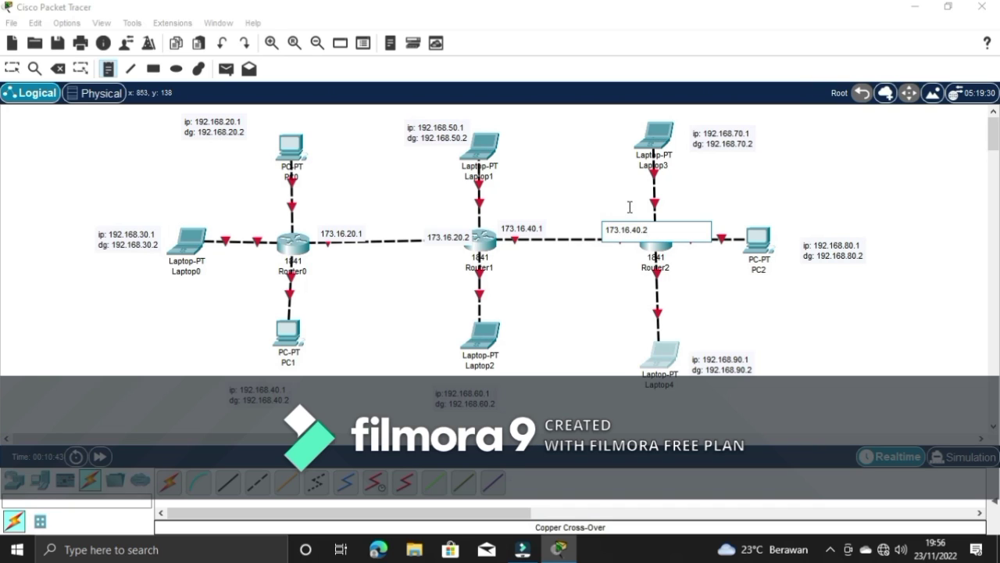
pyautogui.click(12, 68)
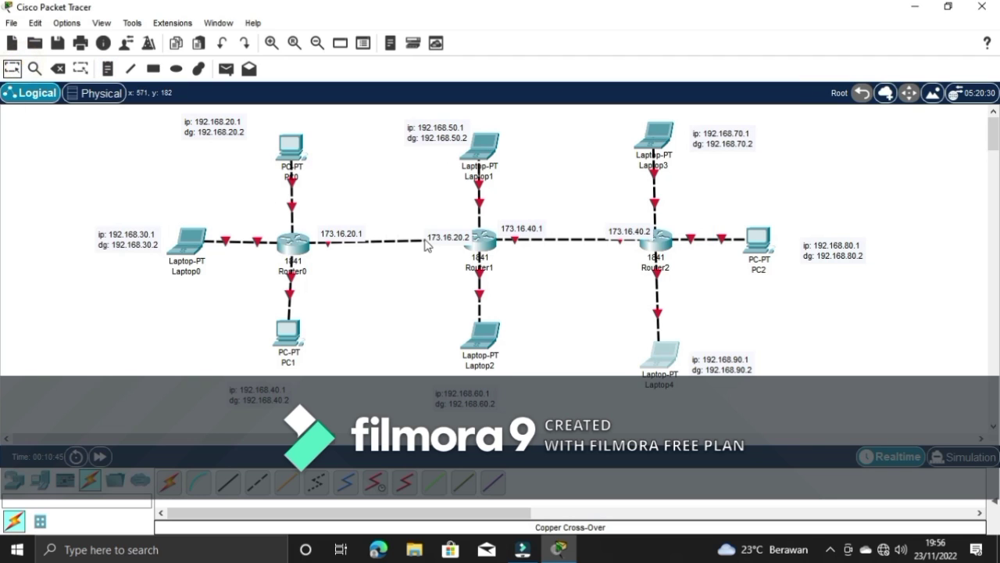
# Move the four router-link address notes slightly above the cables and align PC1 directly below Router0
pyautogui.click(432, 235)
pyautogui.moveTo(432, 234); pyautogui.dragTo(432, 226)
pyautogui.click(418, 205)
pyautogui.moveTo(341, 233); pyautogui.dragTo(341, 224)
pyautogui.click(341, 207)
pyautogui.moveTo(530, 231); pyautogui.dragTo(529, 222)
pyautogui.click(531, 206)
pyautogui.click(625, 233)
pyautogui.moveTo(625, 232); pyautogui.dragTo(624, 223)
pyautogui.click(621, 206)
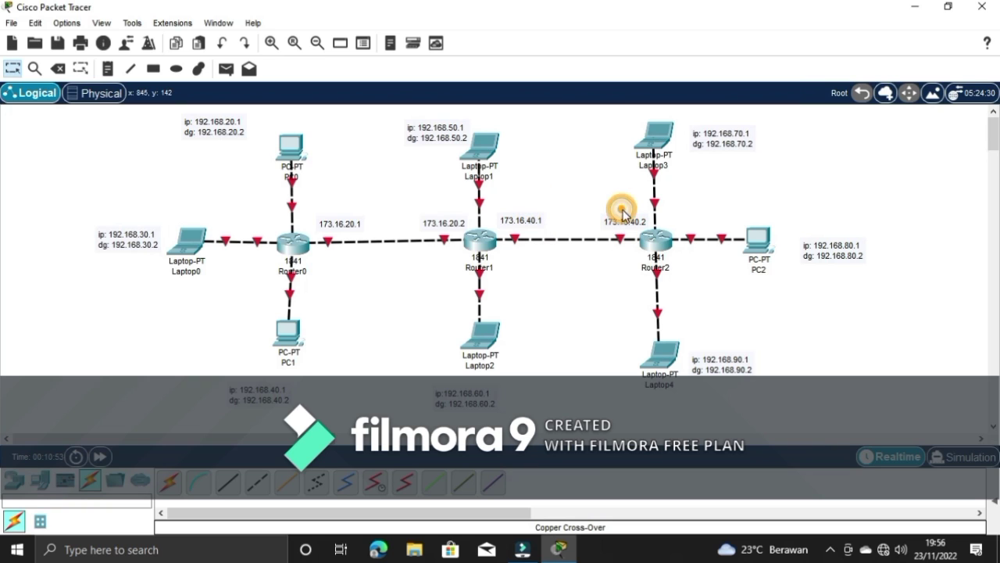
pyautogui.click(284, 339)
pyautogui.moveTo(283, 338); pyautogui.dragTo(288, 337)
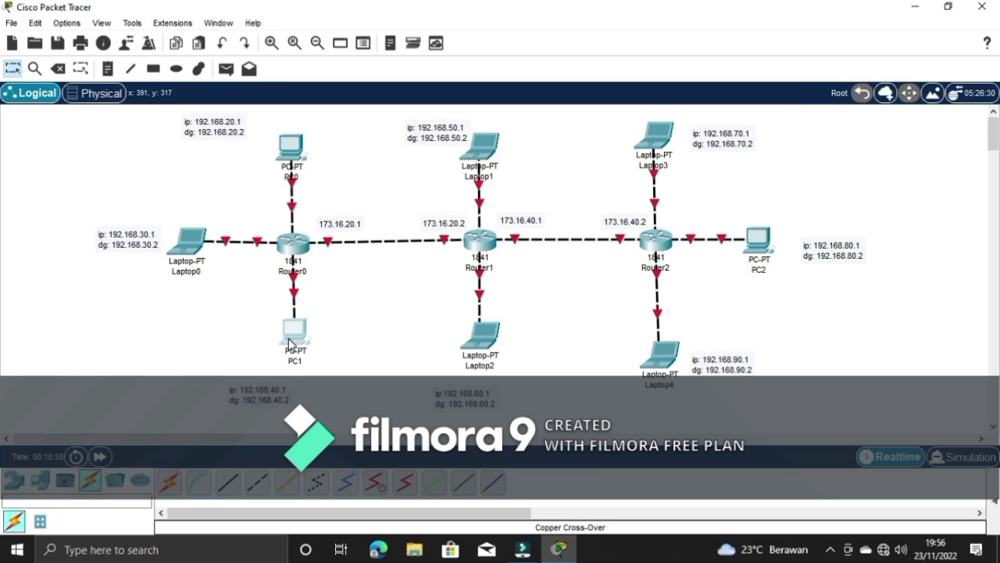
# Open Router0's command line, decline the initial configuration dialog, and enter global configuration mode with en and conf t
pyautogui.click(301, 248)
pyautogui.click(352, 45)
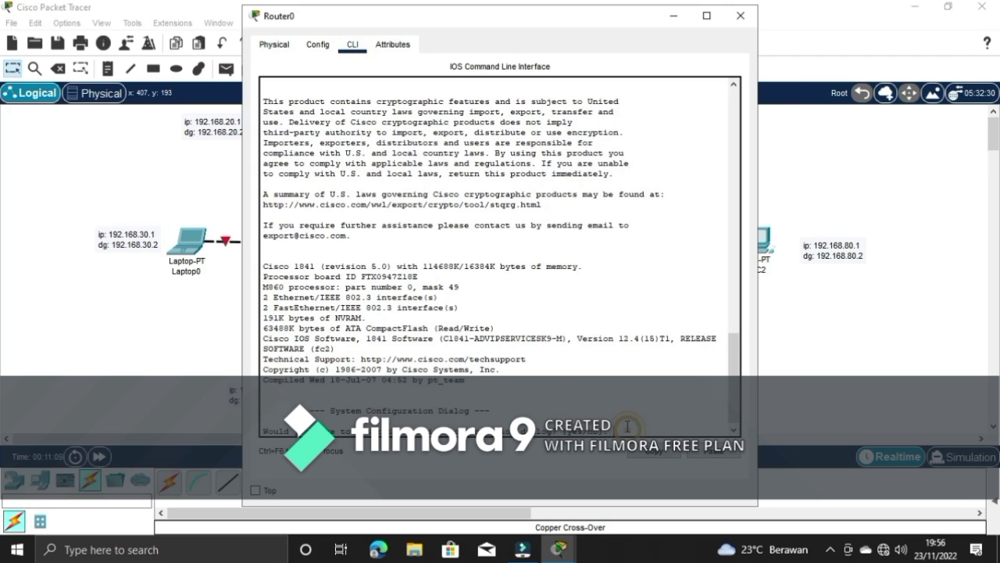
pyautogui.write('no')
pyautogui.press('Return')
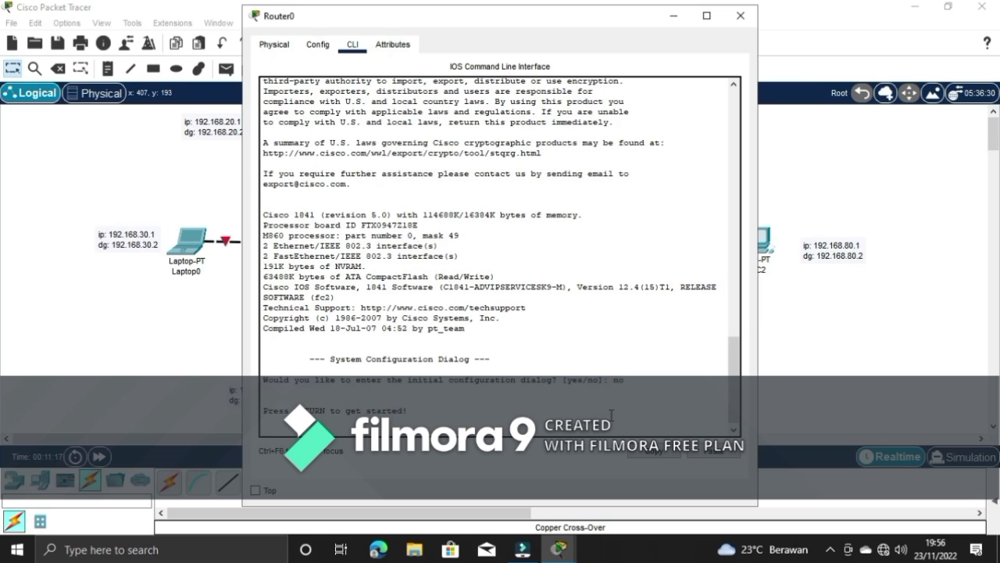
pyautogui.press('Return')
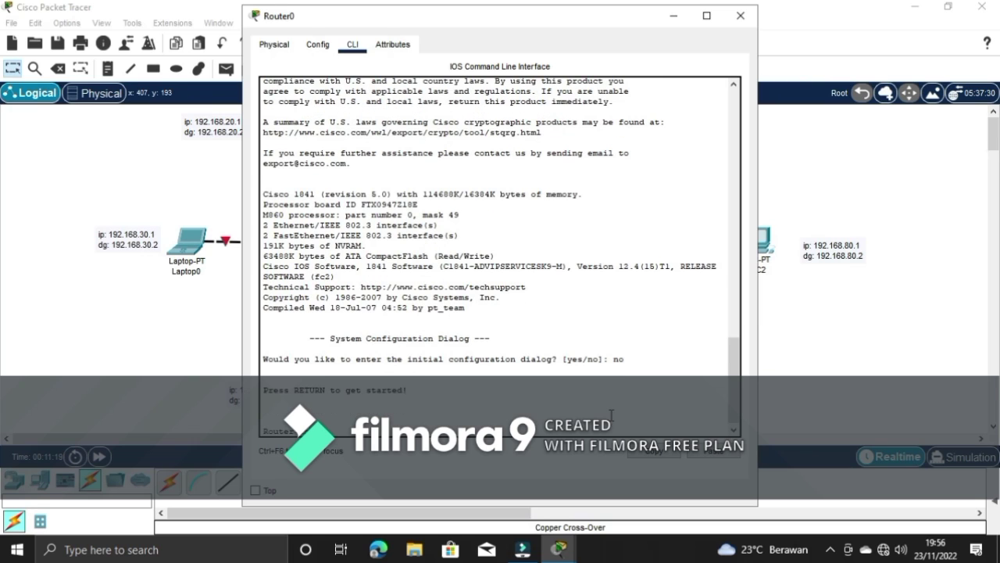
pyautogui.press('Return')
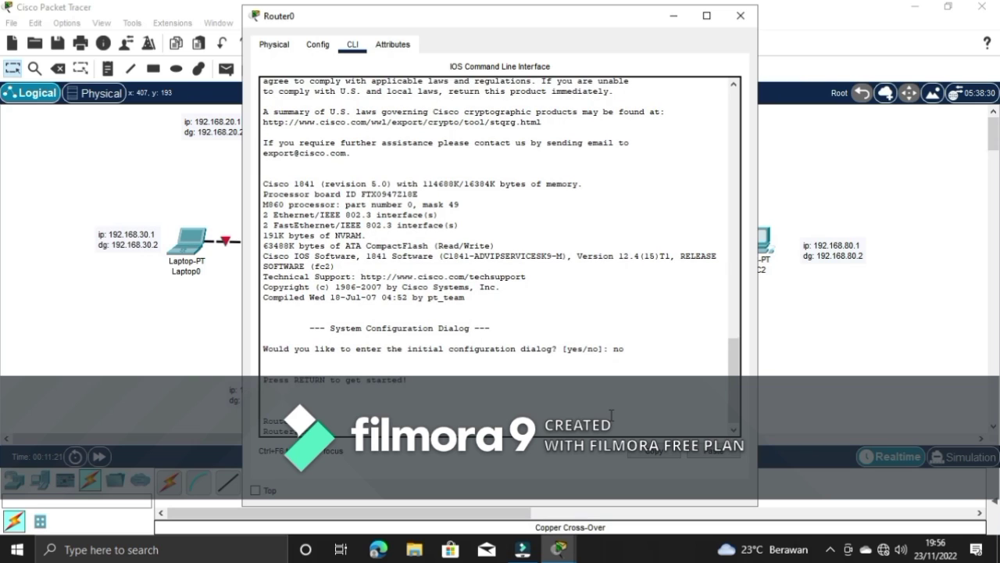
pyautogui.press('Return')
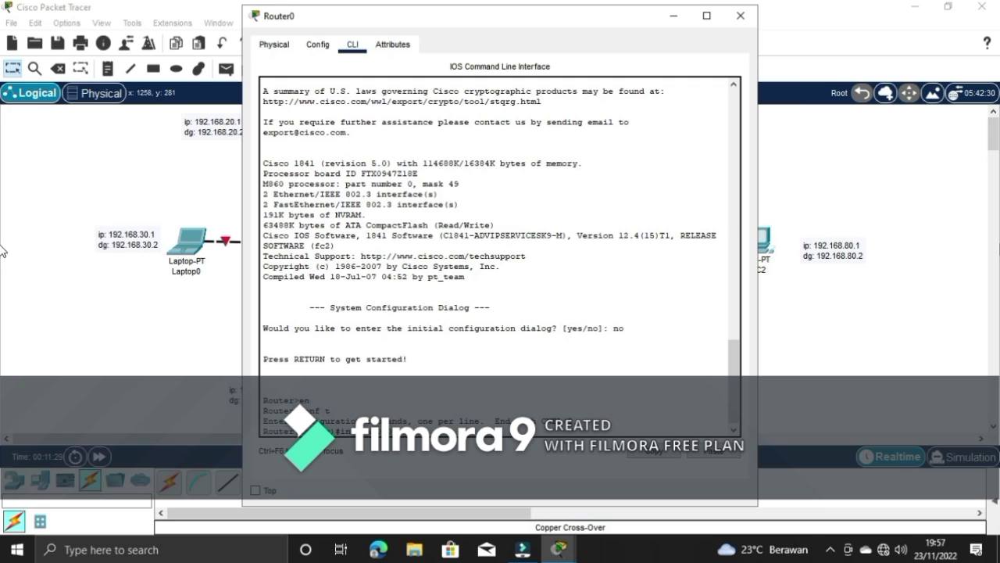
# Check Router0's port to PC0, then give interface fa 0/0 the address 192.168.20.2 255.255.255.0 and enable it with no shutdown
pyautogui.click(674, 16)
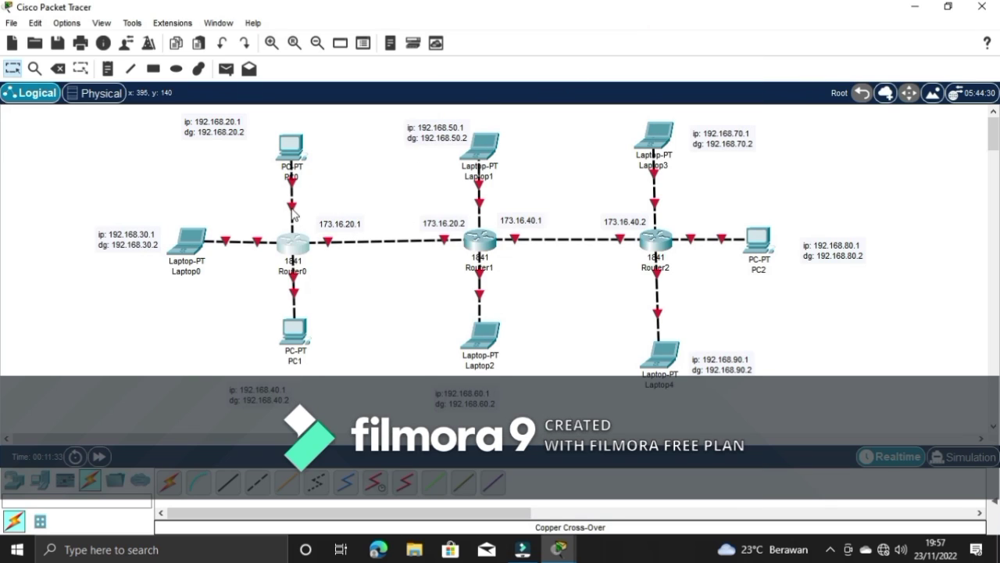
pyautogui.moveTo(293, 215)
pyautogui.click(301, 236)
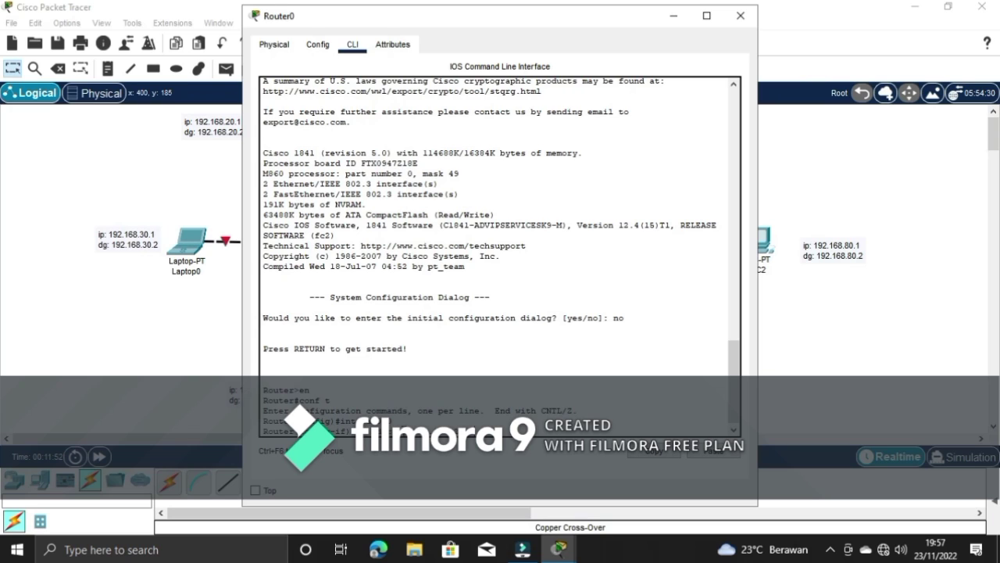
pyautogui.moveTo(454, 24); pyautogui.dragTo(598, 33)
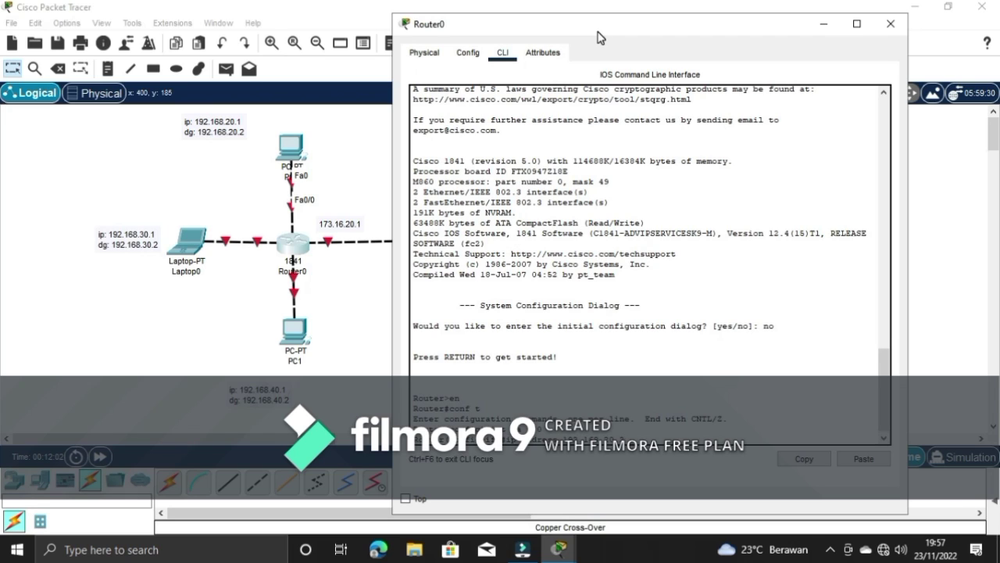
pyautogui.write('5.255.255.0')
pyautogui.press('Return')
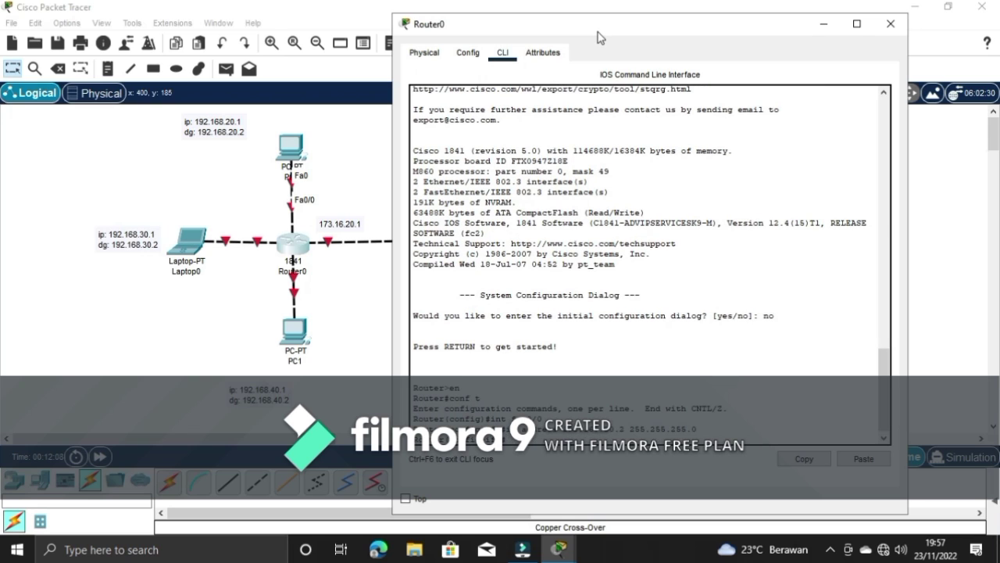
pyautogui.write('utdow')
pyautogui.press('Return')
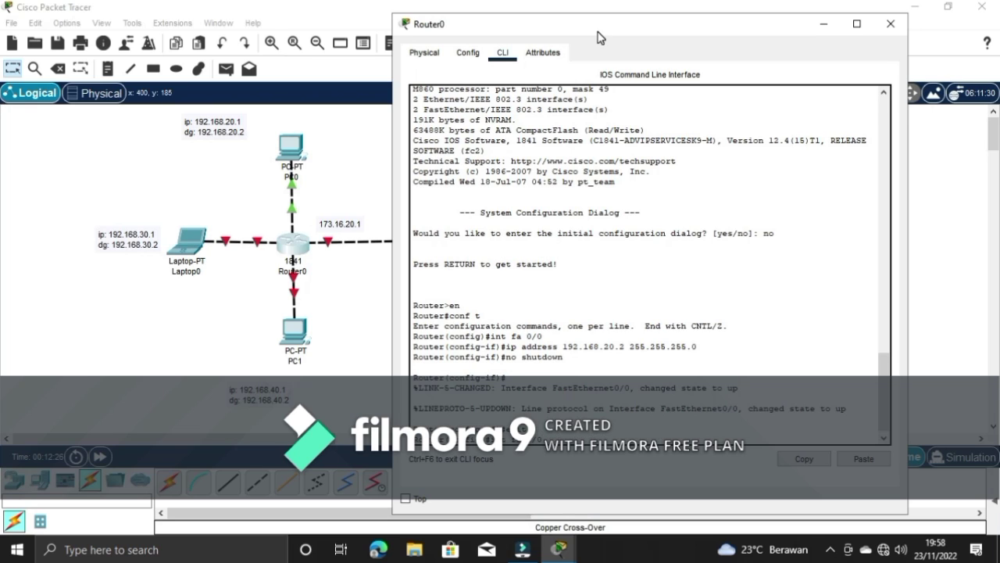
# Configure Router0's interface fa 0/1 with IP address 192.168.30.2 255.255.255.0 and enable it with no shutdown
pyautogui.press('Return')
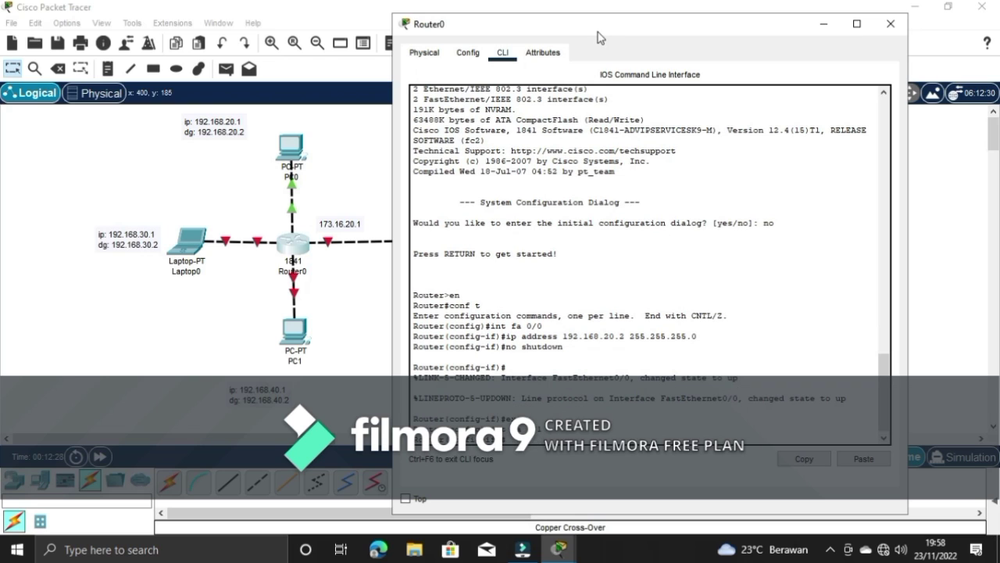
pyautogui.press('Up')
pyautogui.press('Up')
pyautogui.press('Return')
pyautogui.write('no shutdown')
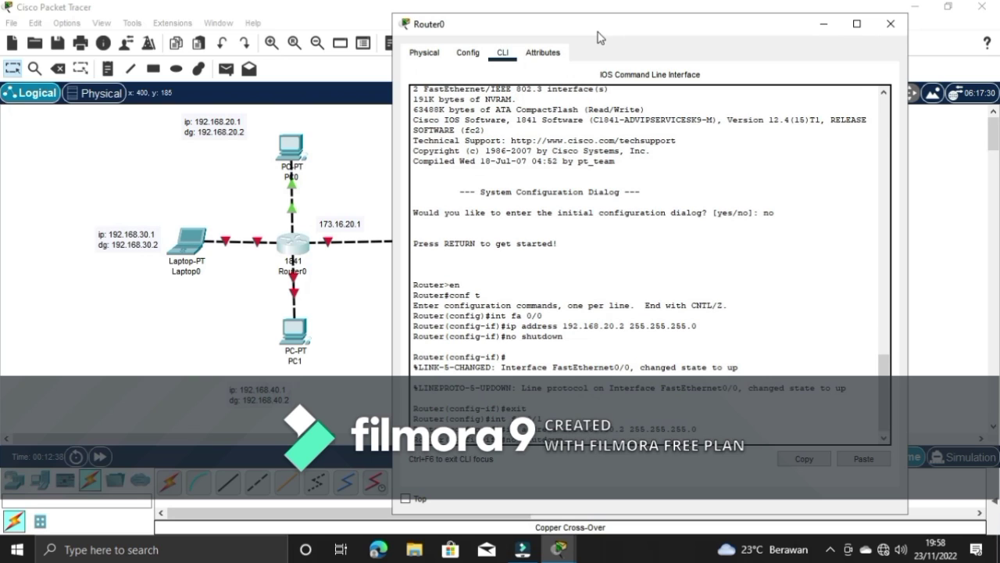
pyautogui.press('Return')
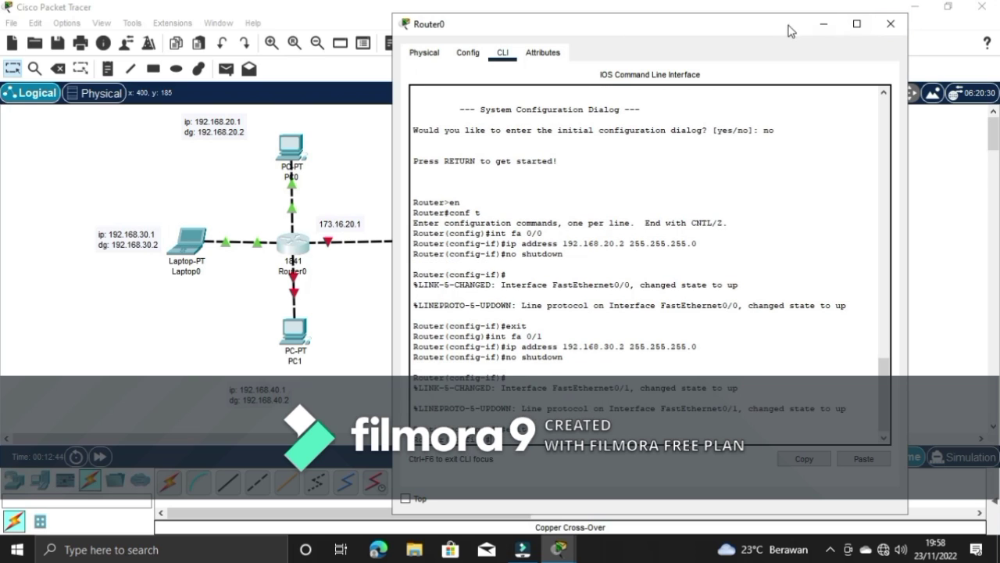
# Check Router0's port to PC1, then give interface eth 0/0/0 the address 192.168.40.2 255.255.255.0 and enable it with no shutdown
pyautogui.click(822, 24)
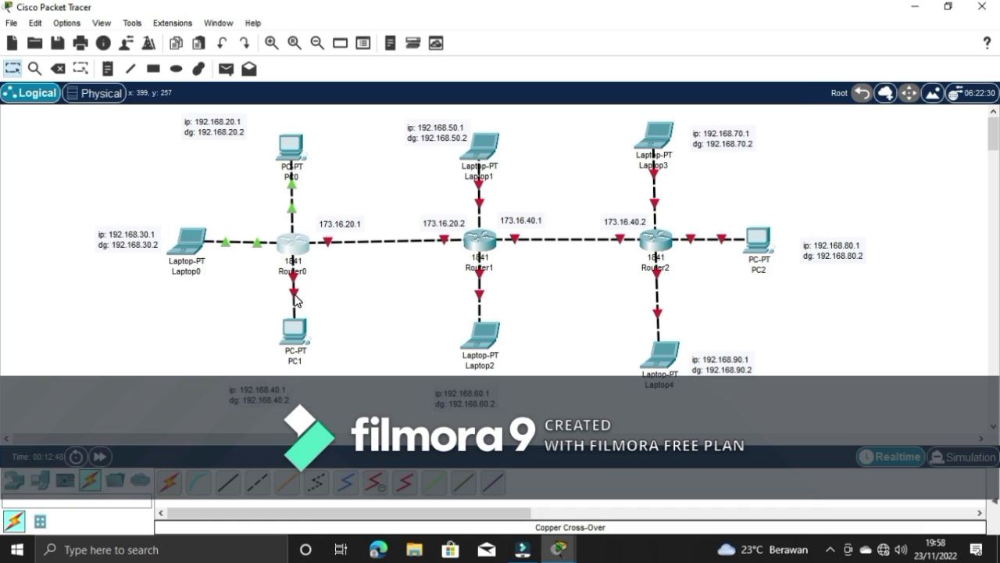
pyautogui.moveTo(297, 285)
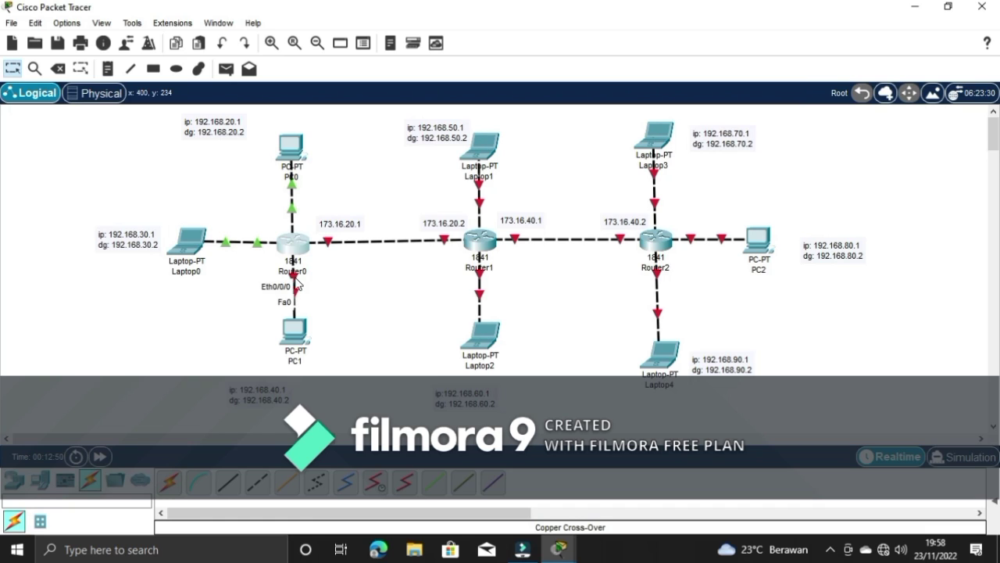
pyautogui.click(294, 246)
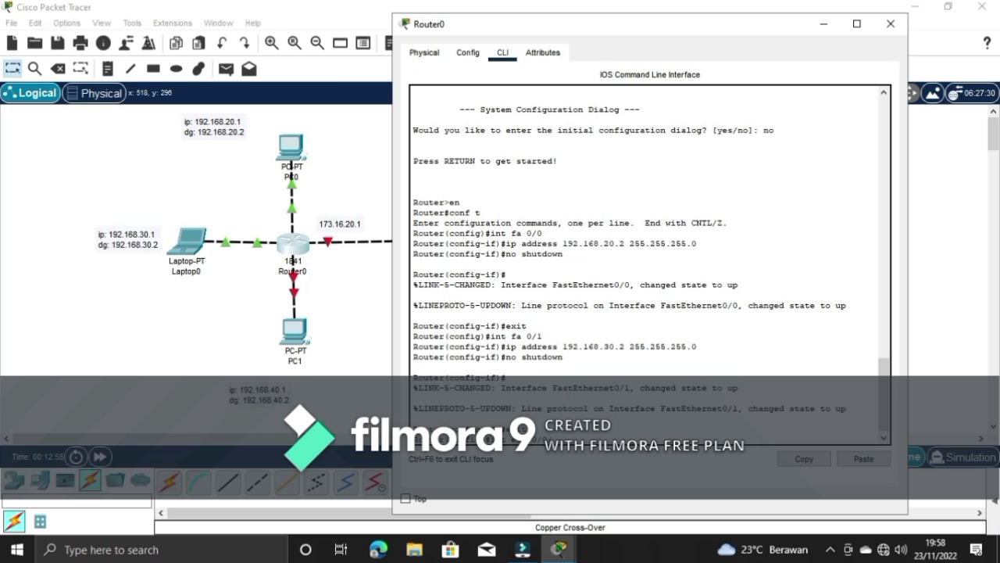
pyautogui.press('Return')
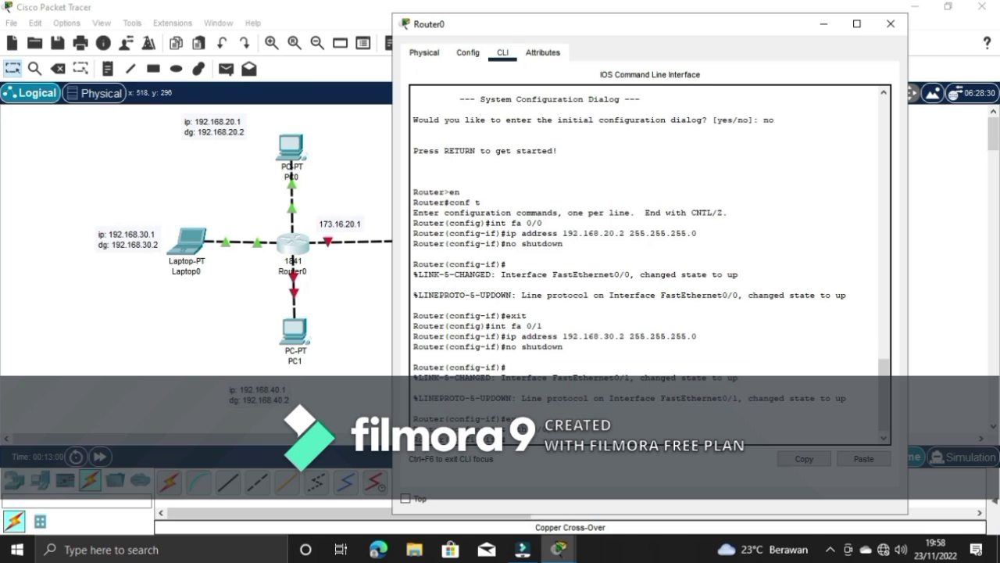
pyautogui.press('Up')
pyautogui.press('Up')
pyautogui.press('Up')
pyautogui.press('Up')
pyautogui.press('Left')
pyautogui.press('Left')
pyautogui.press('Left')
pyautogui.press('Left')
pyautogui.press('Left')
pyautogui.press('Left')
pyautogui.press('Return')
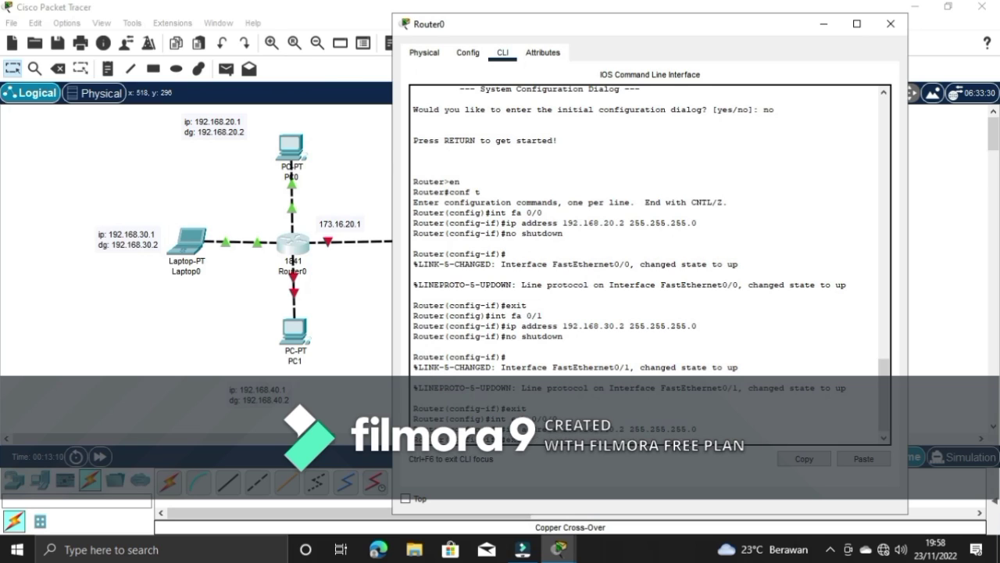
pyautogui.write('no shutdown')
pyautogui.press('Return')
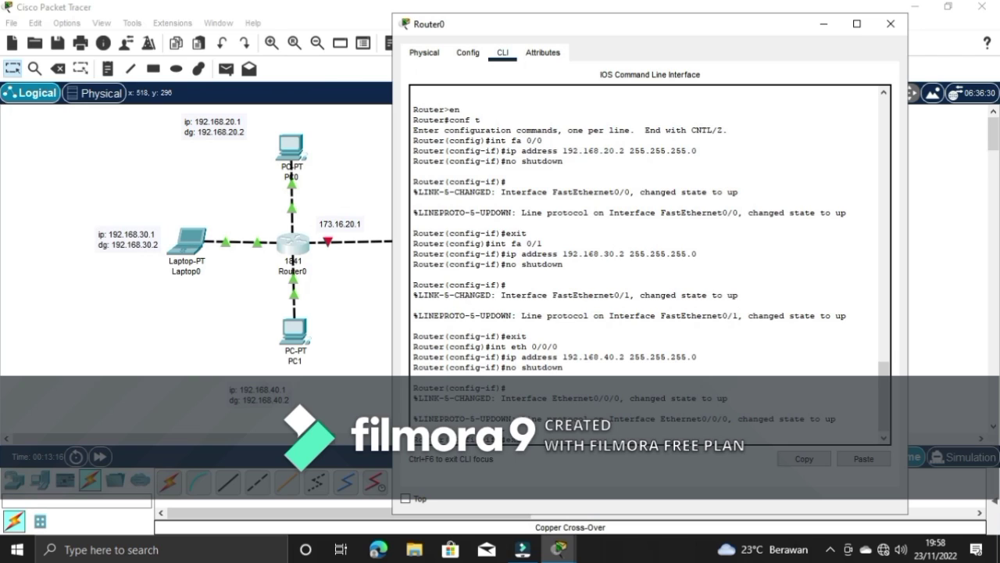
# Check Router0's port to Router1, then give interface eth 0/1/0 the address 173.16.20.1 255.255.255.252 and enable it with no shutdown
pyautogui.press('Return')
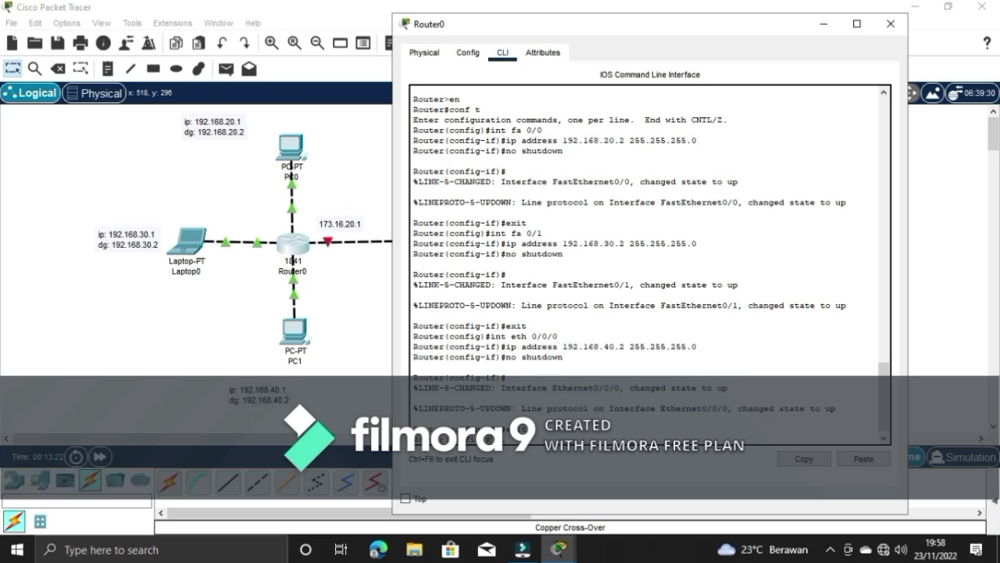
pyautogui.click(819, 25)
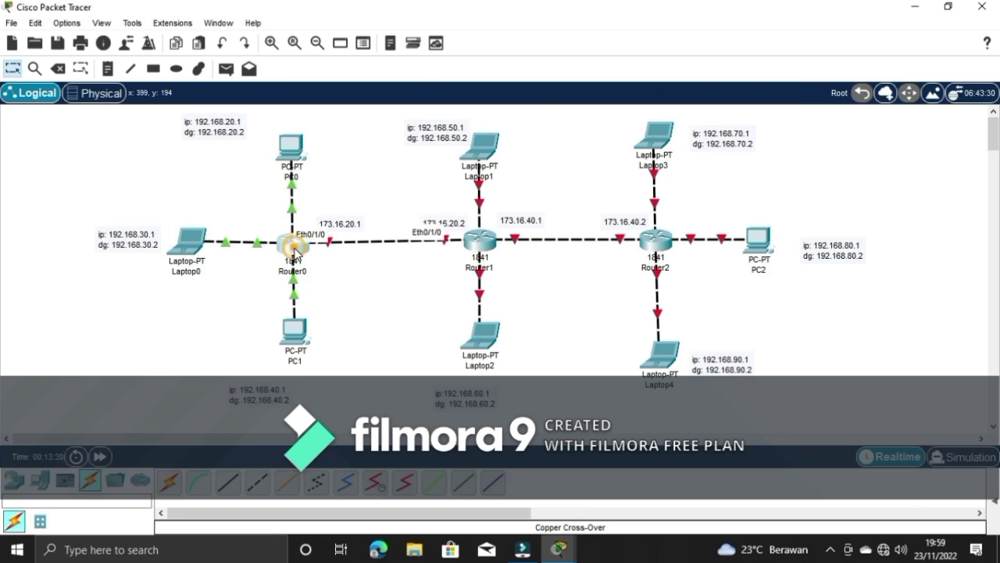
pyautogui.click(293, 248)
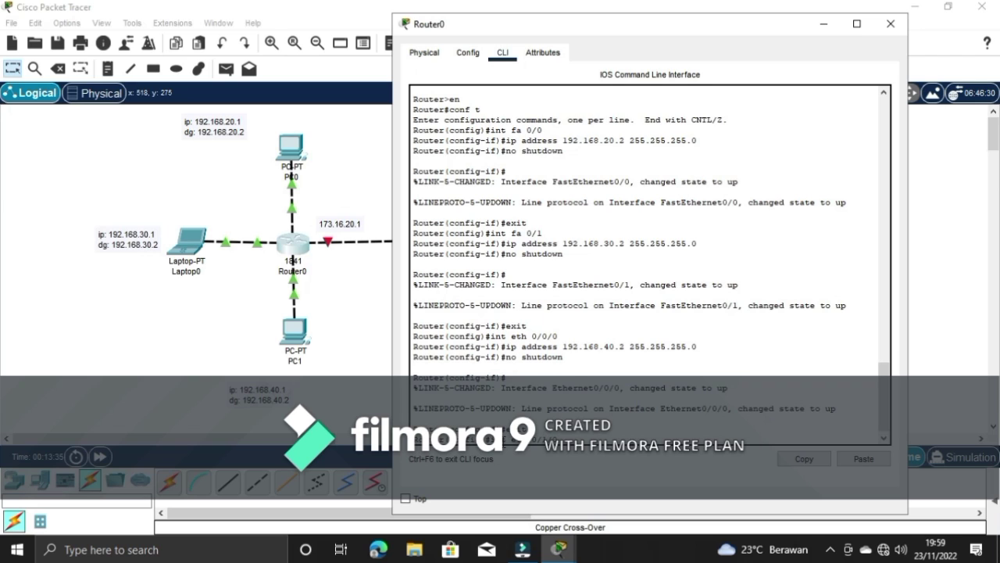
pyautogui.press('Return')
pyautogui.write('e')
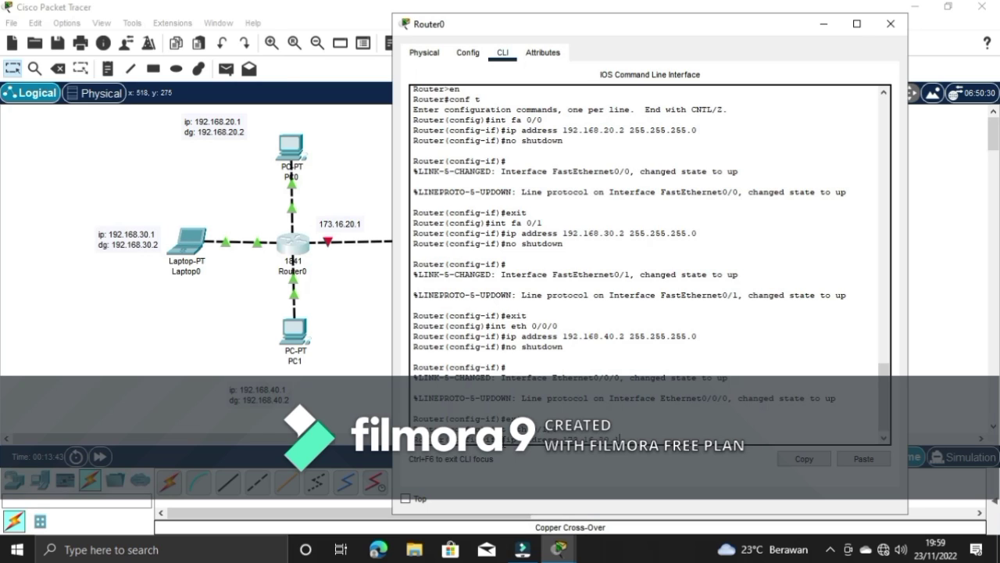
pyautogui.write('255.255.255.252')
pyautogui.press('Return')
pyautogui.write('no shutdown')
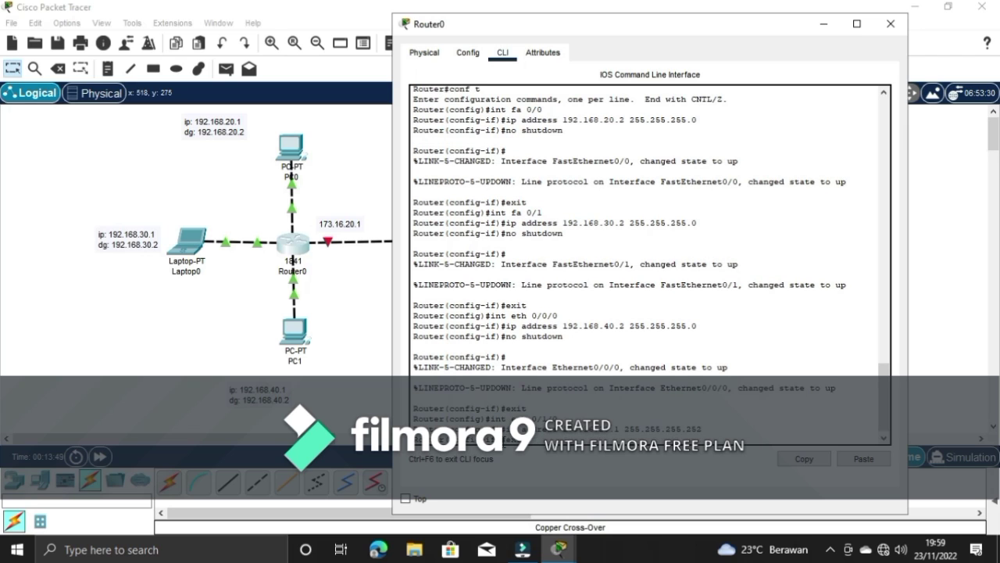
pyautogui.press('Return')
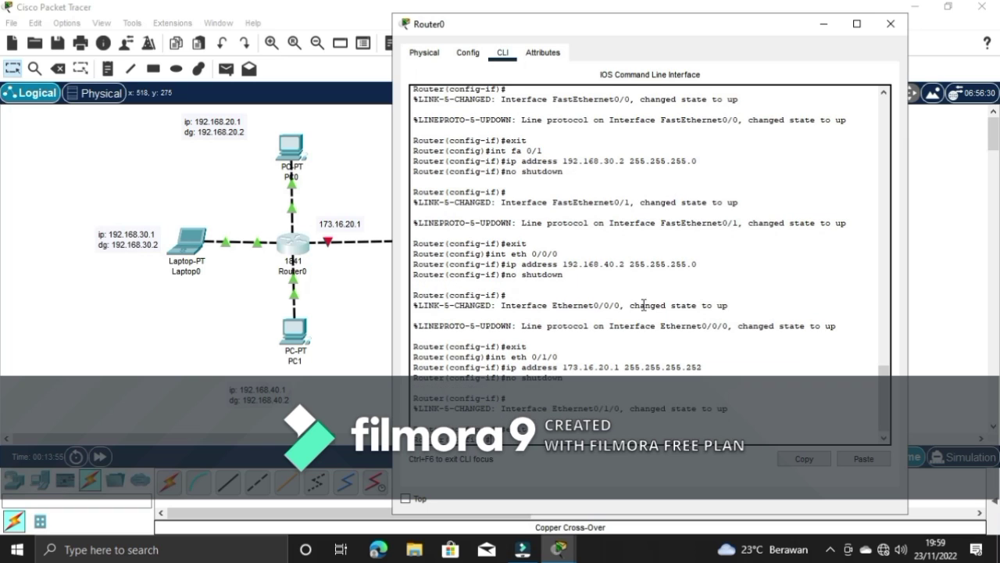
# Close Router0, open Router1's command line, decline the initial configuration dialog and enter global configuration mode
pyautogui.click(890, 23)
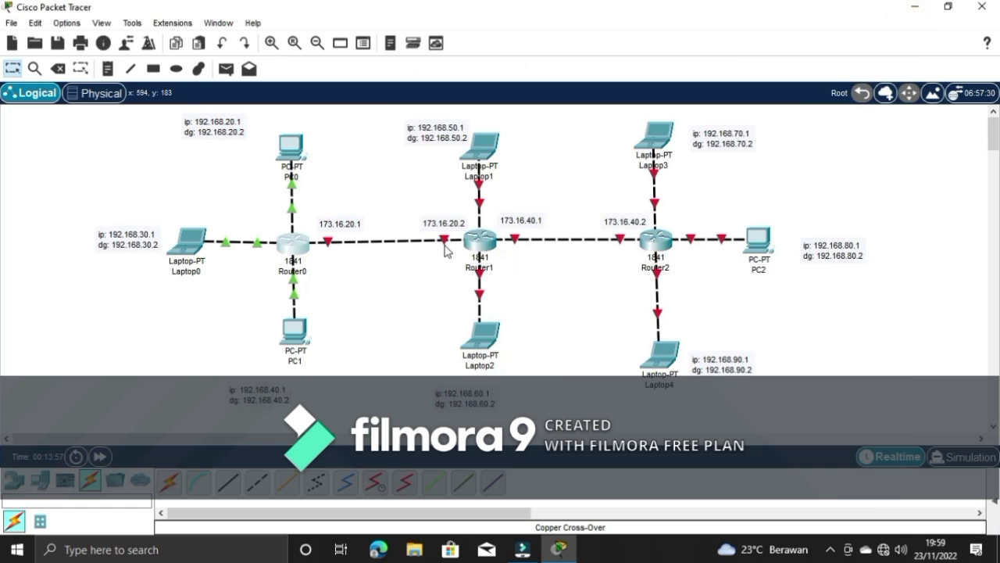
pyautogui.moveTo(302, 247); pyautogui.dragTo(305, 247)
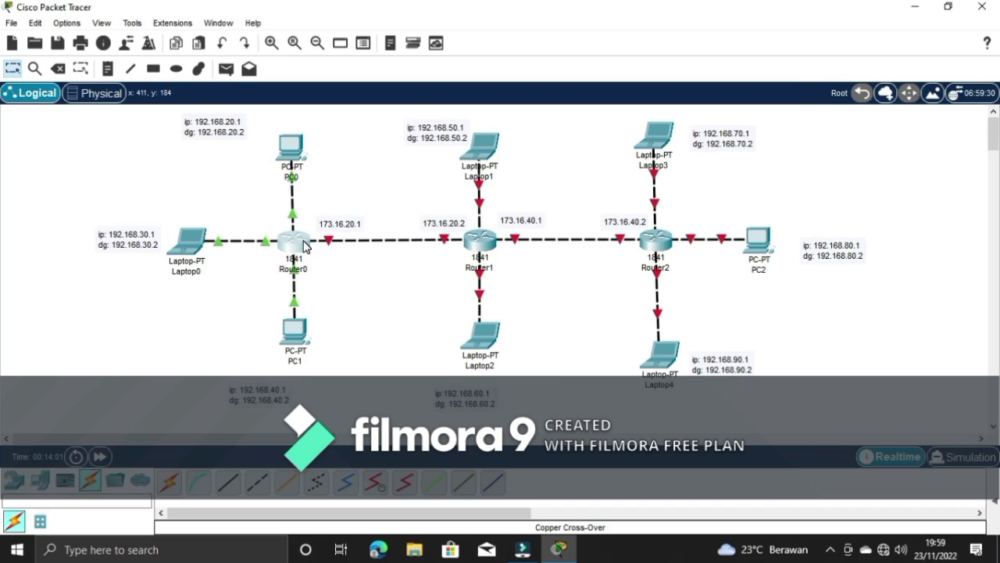
pyautogui.click(478, 241)
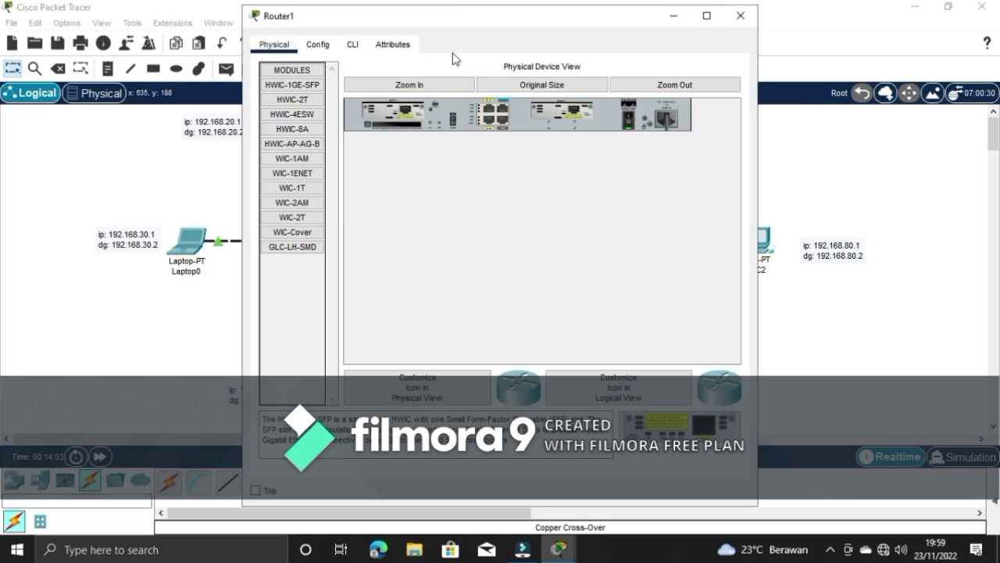
pyautogui.moveTo(463, 18); pyautogui.dragTo(611, 32)
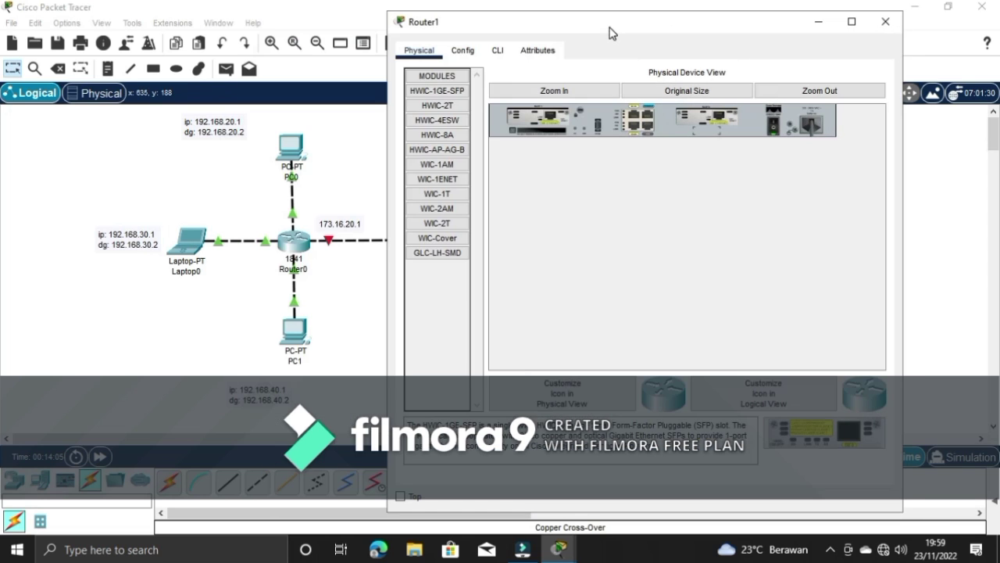
pyautogui.click(504, 52)
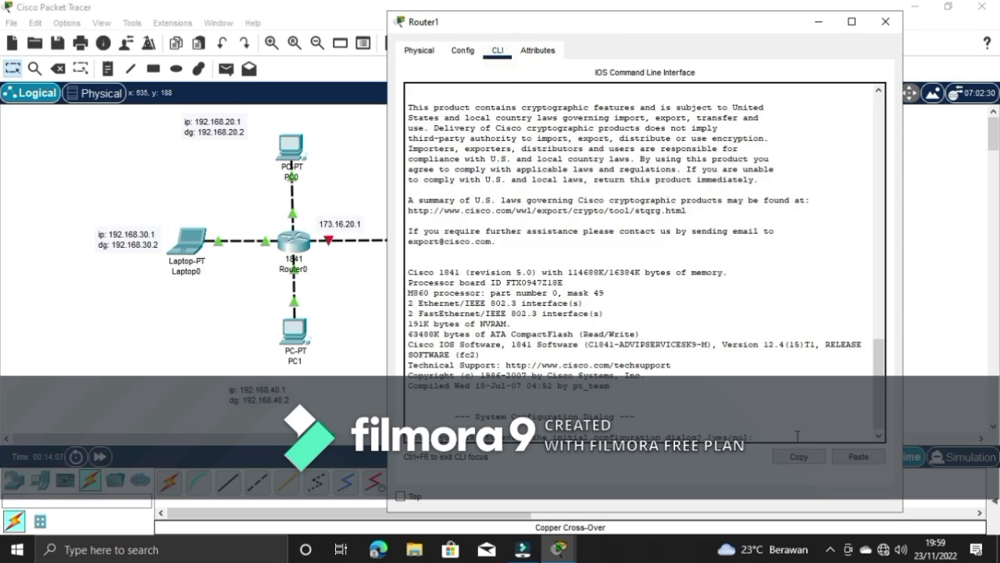
pyautogui.write('no')
pyautogui.press('Return')
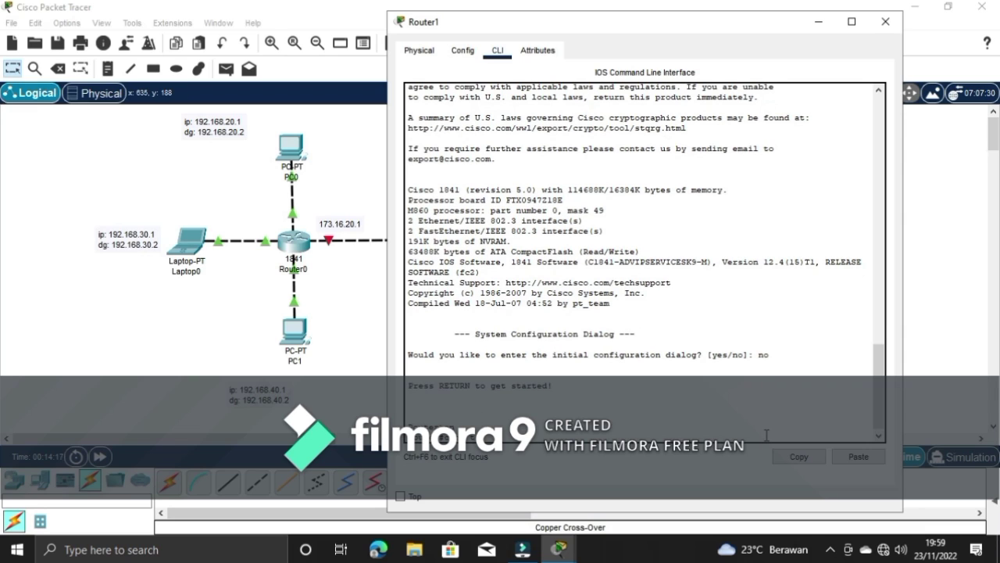
pyautogui.write('en')
pyautogui.press('Return')
pyautogui.write('conf t')
pyautogui.press('Return')
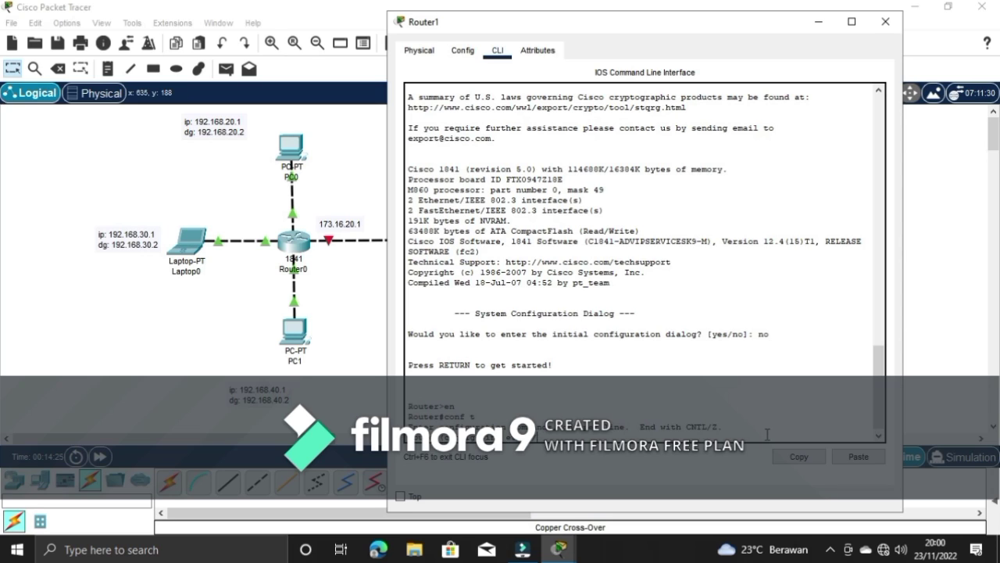
# Configure Router1's interface eth 0/1/0 with IP address 173.16.20.2 255.255.255.252 and enable it with no shutdown
pyautogui.press('Return')
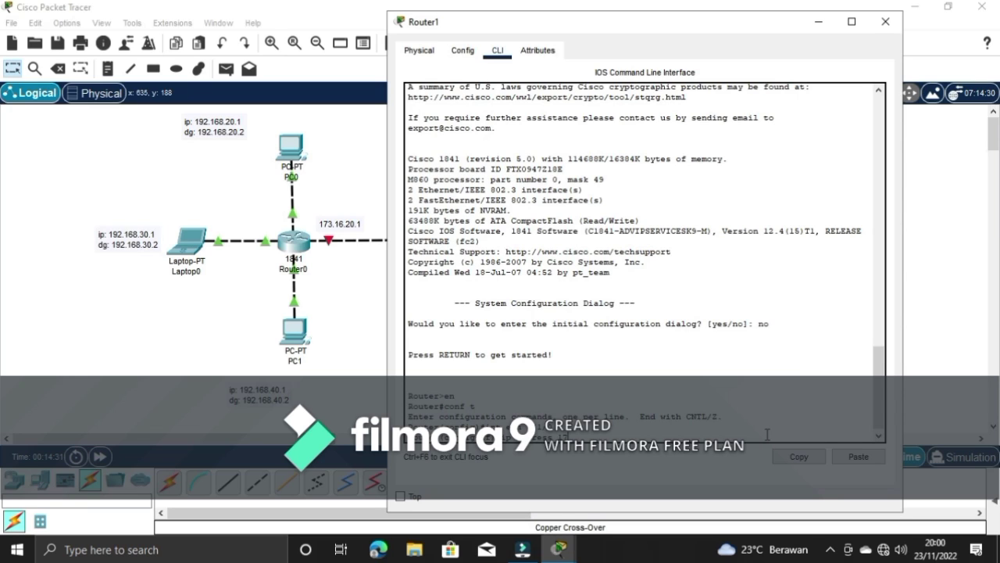
pyautogui.write('6.20.2 255.255.255.252')
pyautogui.press('Return')
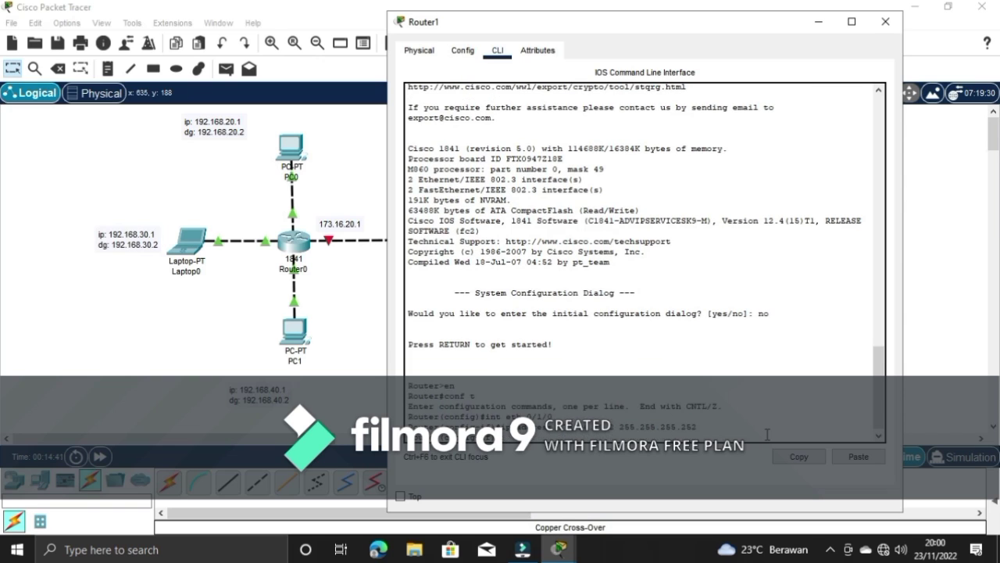
pyautogui.write('no shutdown')
pyautogui.press('Return')
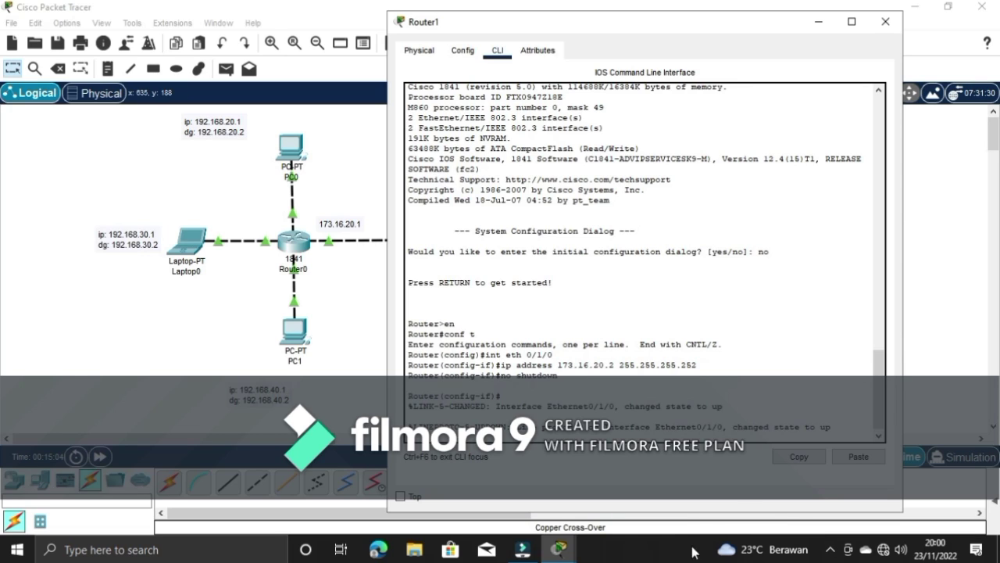
# Check Router1's port to Laptop1, then give interface fa 0/0 the address 192.168.50.2 255.255.255.0 and enable it with no shutdown
pyautogui.moveTo(673, 24); pyautogui.dragTo(446, 252)
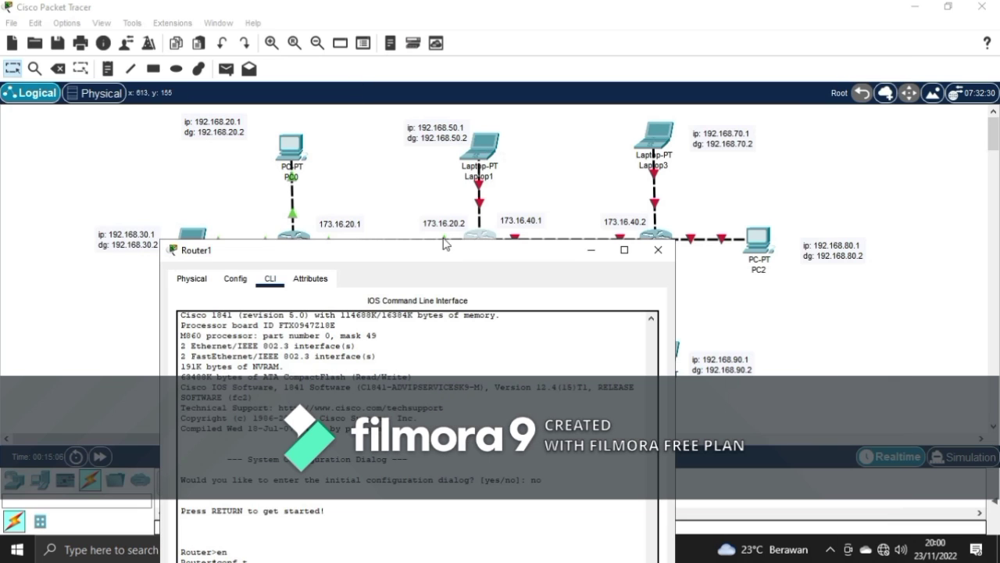
pyautogui.click(592, 250)
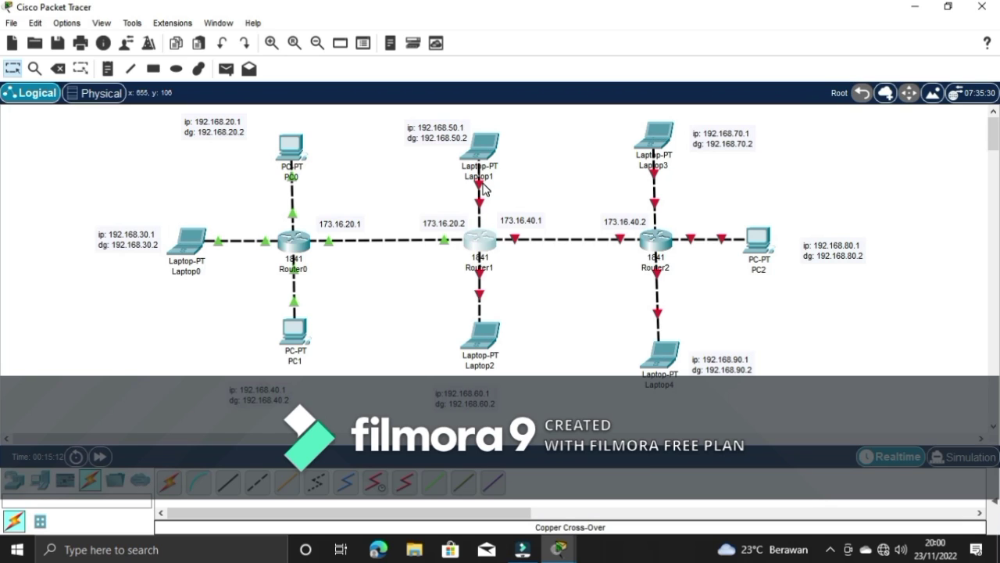
pyautogui.moveTo(482, 187)
pyautogui.click(479, 242)
pyautogui.moveTo(476, 252); pyautogui.dragTo(598, 33)
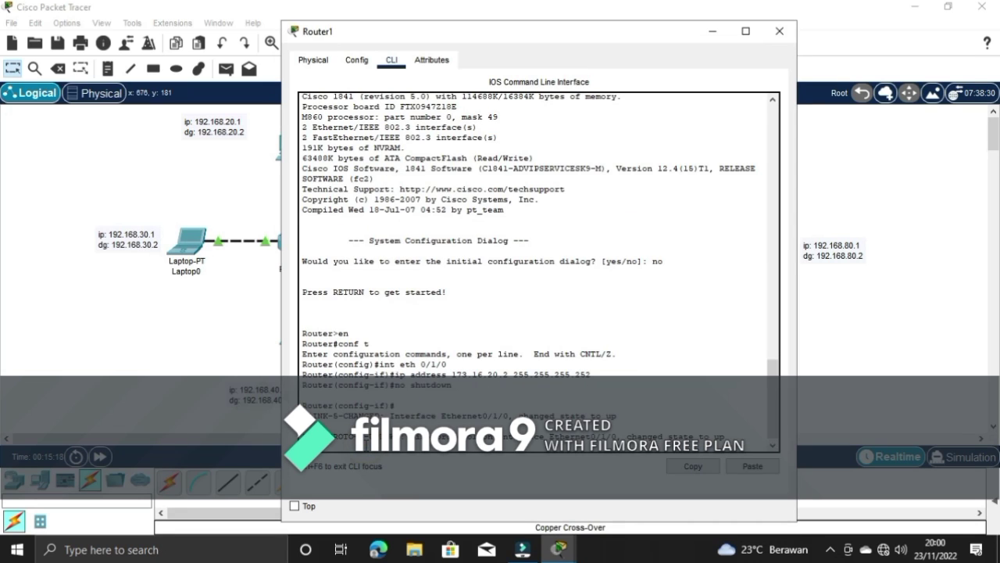
pyautogui.press('Return')
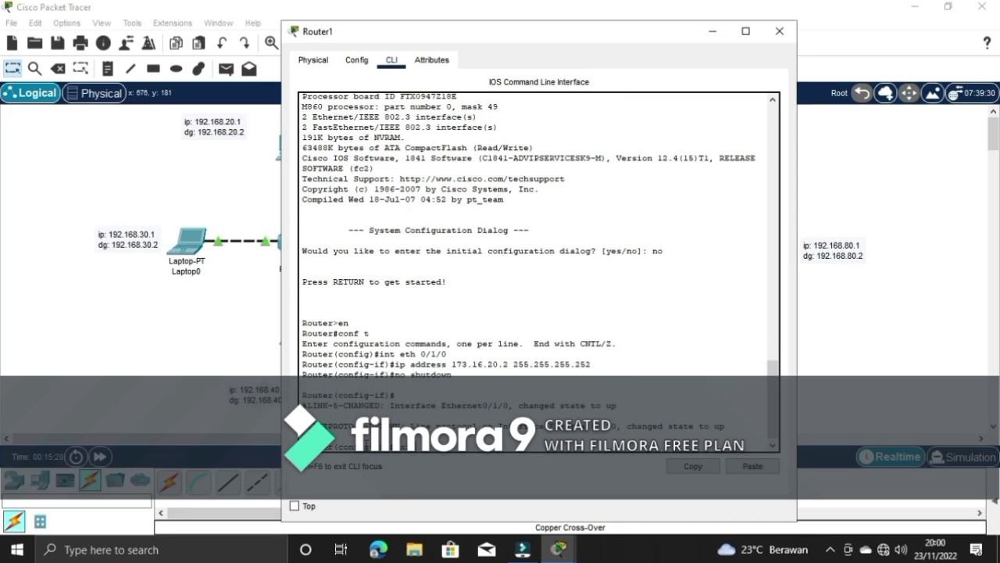
pyautogui.press('Return')
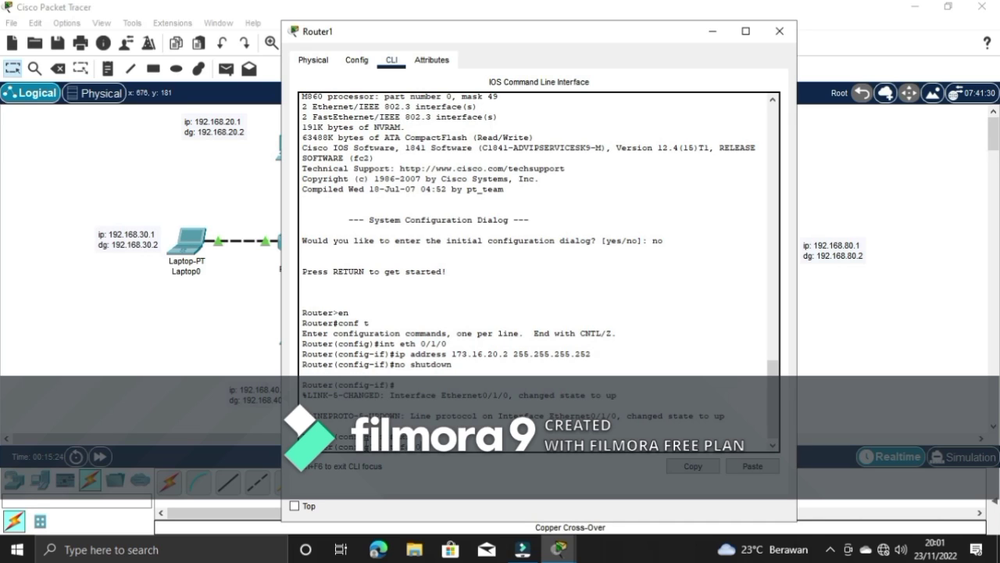
pyautogui.press('Return')
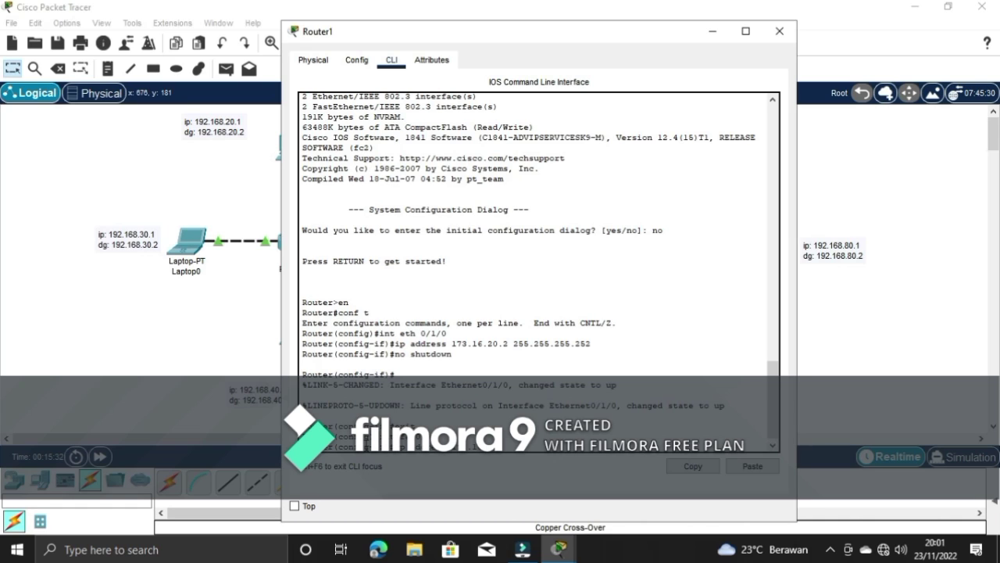
pyautogui.write('2 255')
pyautogui.press('Return')
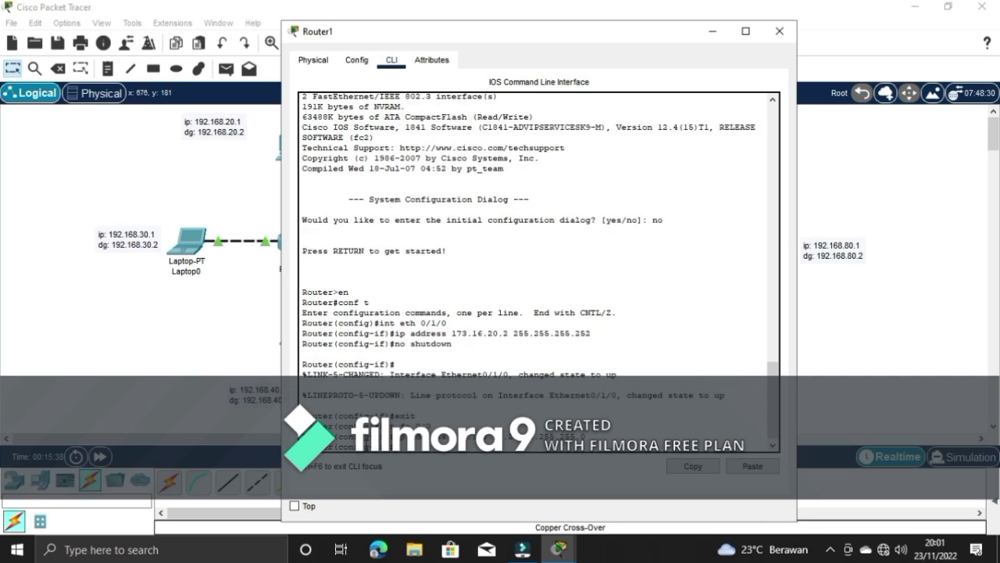
pyautogui.write('no sh')
pyautogui.press('Return')
pyautogui.press('Return')
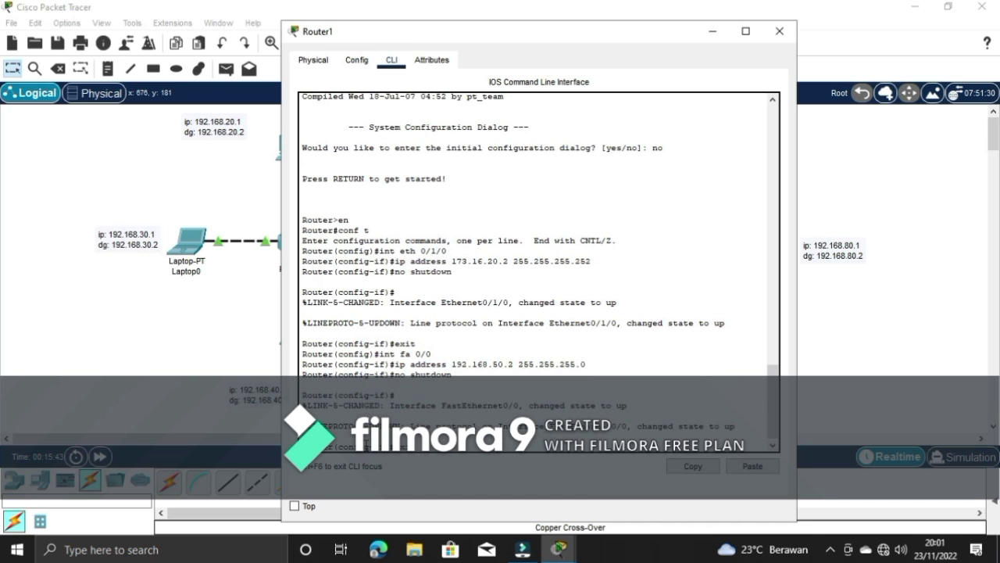
# Configure Router1's interface fa 0/1 with IP address 192.168.60.2 255.255.255.0 and enable it with no shutdown
pyautogui.press('Return')
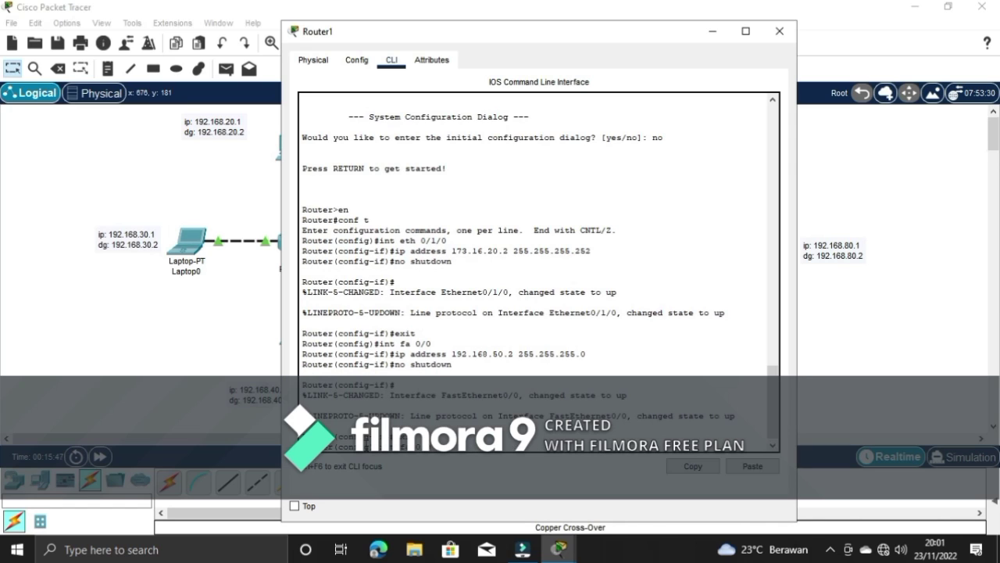
pyautogui.press('Return')
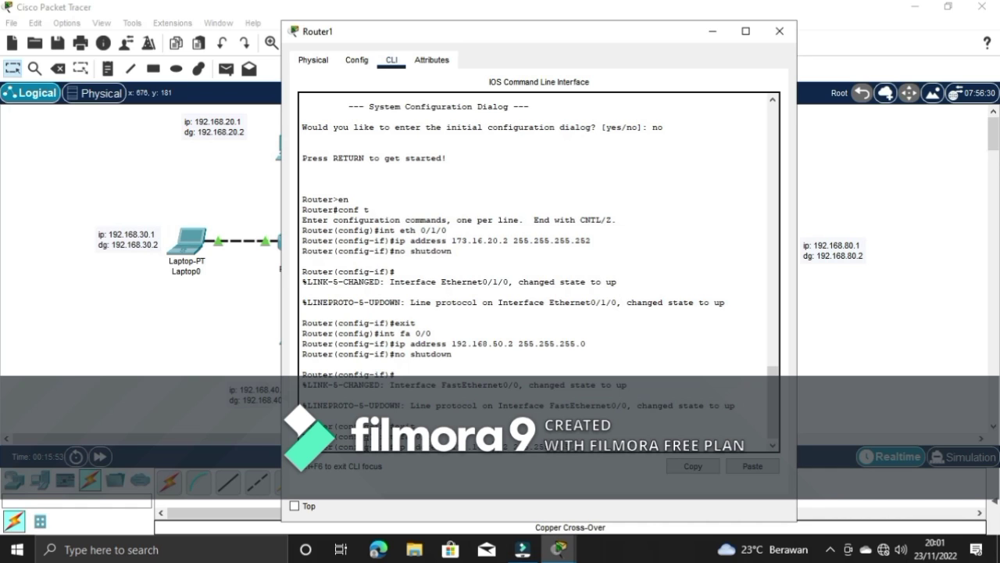
pyautogui.press('Return')
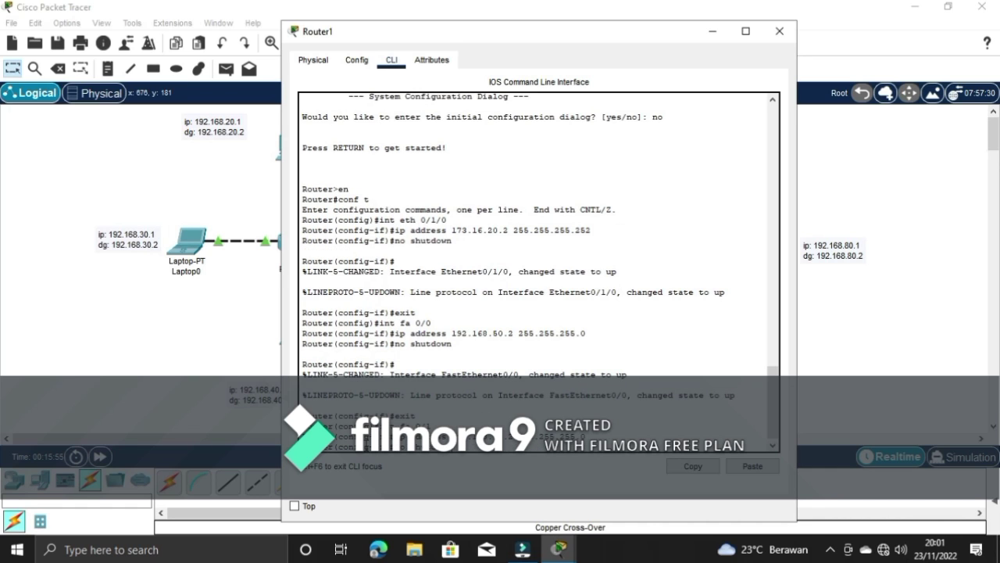
pyautogui.press('Up')
pyautogui.press('Up')
pyautogui.press('Return')
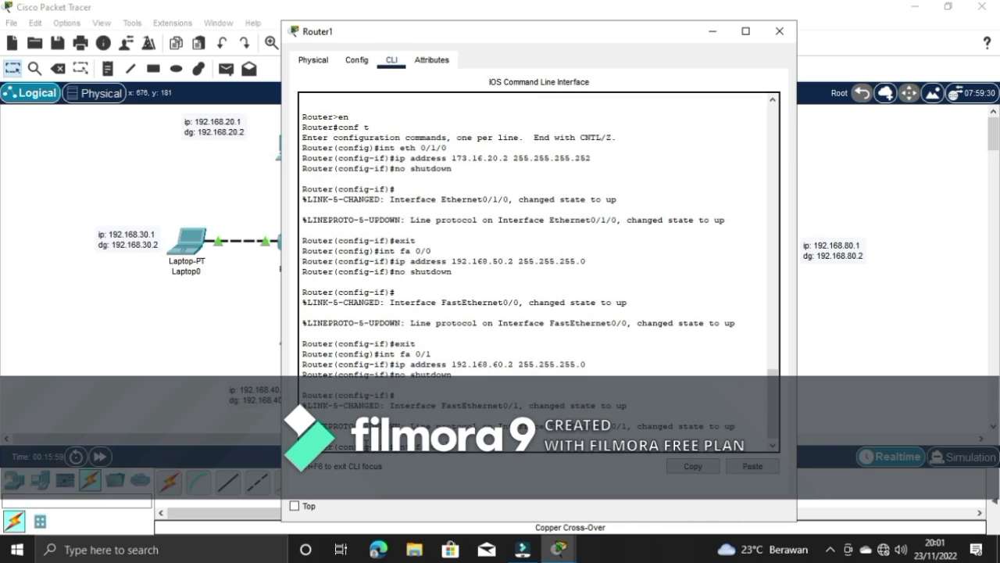
# Check Router1's port to Router2, then give interface eth 0/0/0 the address 173.16.40.1 255.255.255.252 and enable it with no shutdown
pyautogui.press('Return')
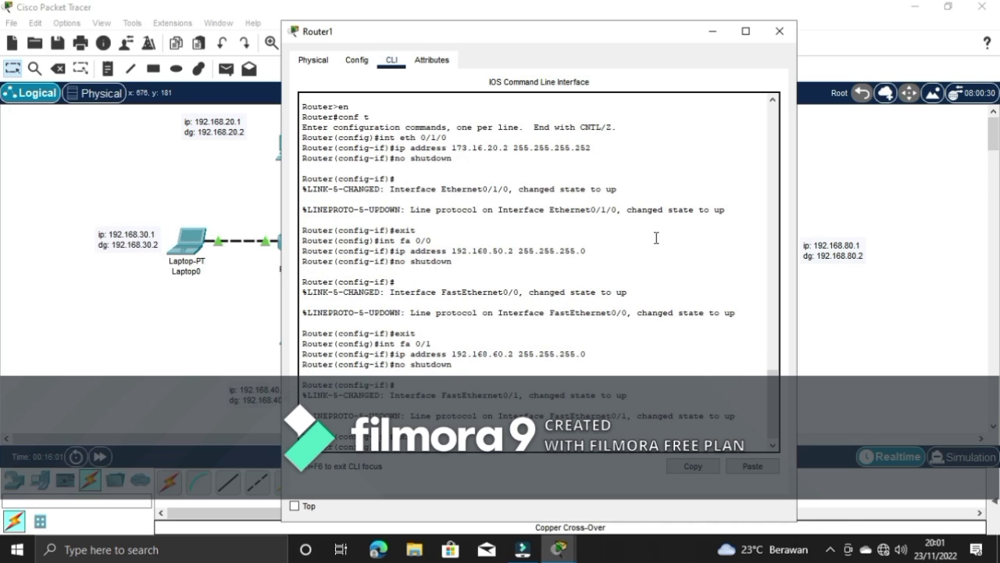
pyautogui.click(713, 31)
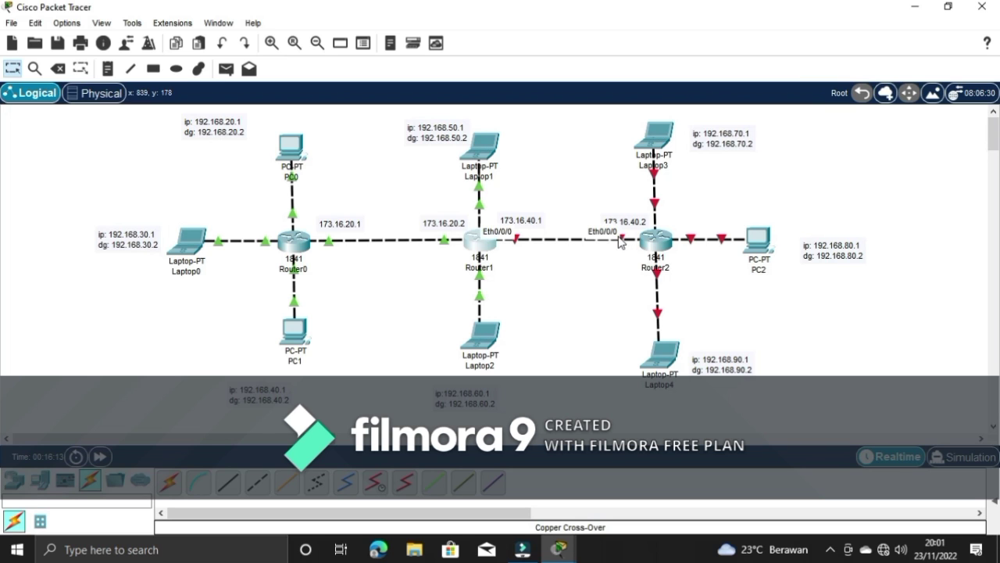
pyautogui.click(480, 240)
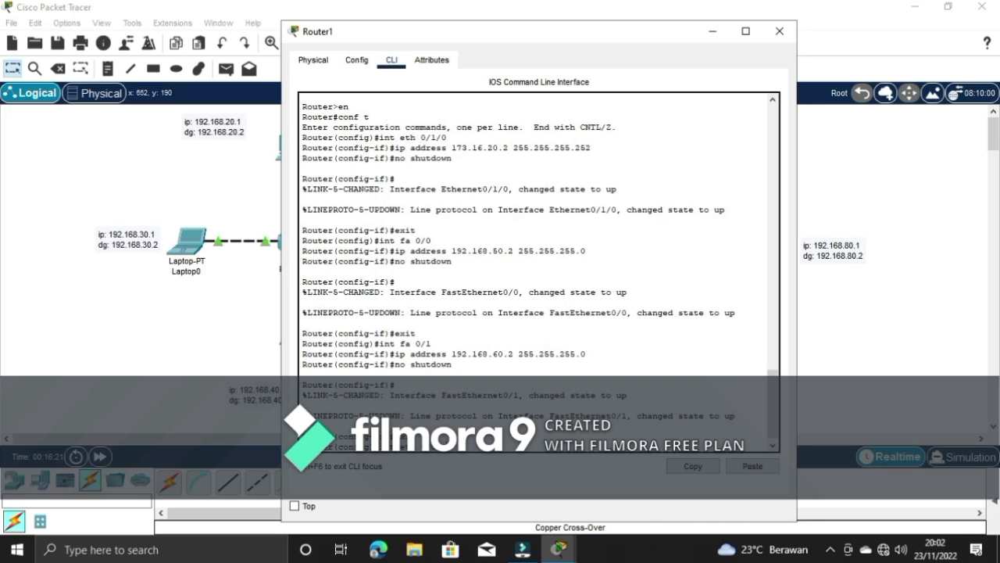
pyautogui.press('Return')
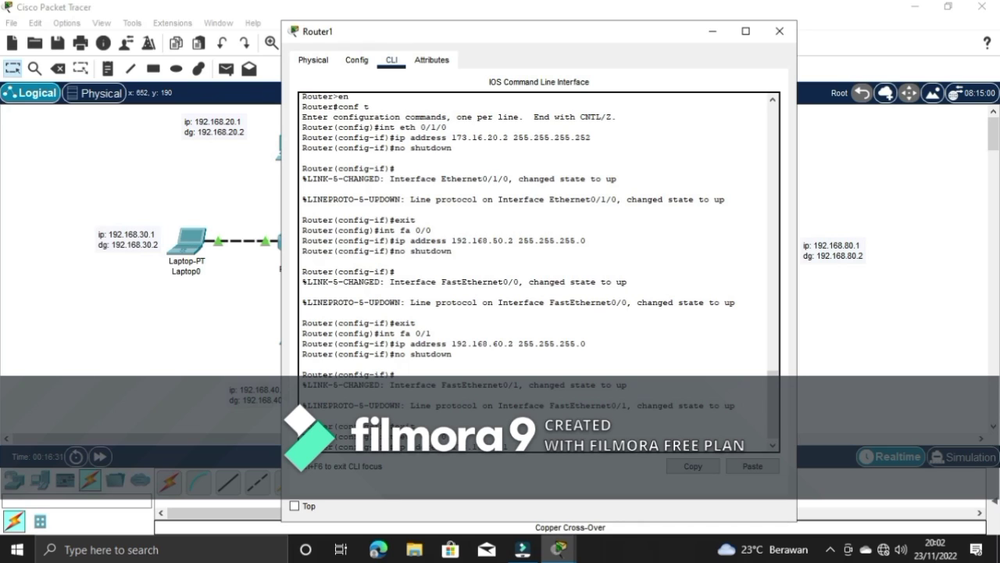
pyautogui.write('255.255.255.252')
pyautogui.press('Return')
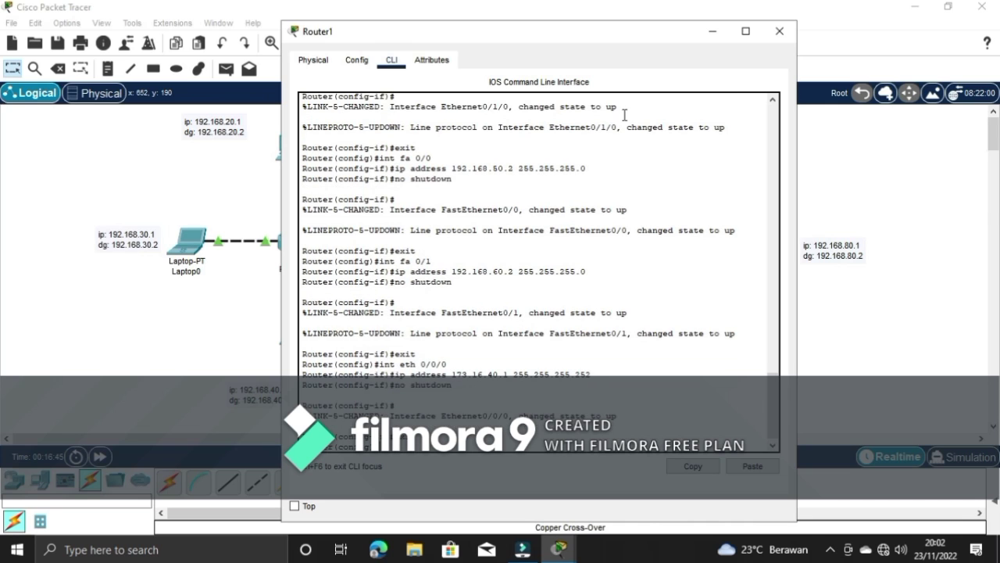
pyautogui.click(779, 32)
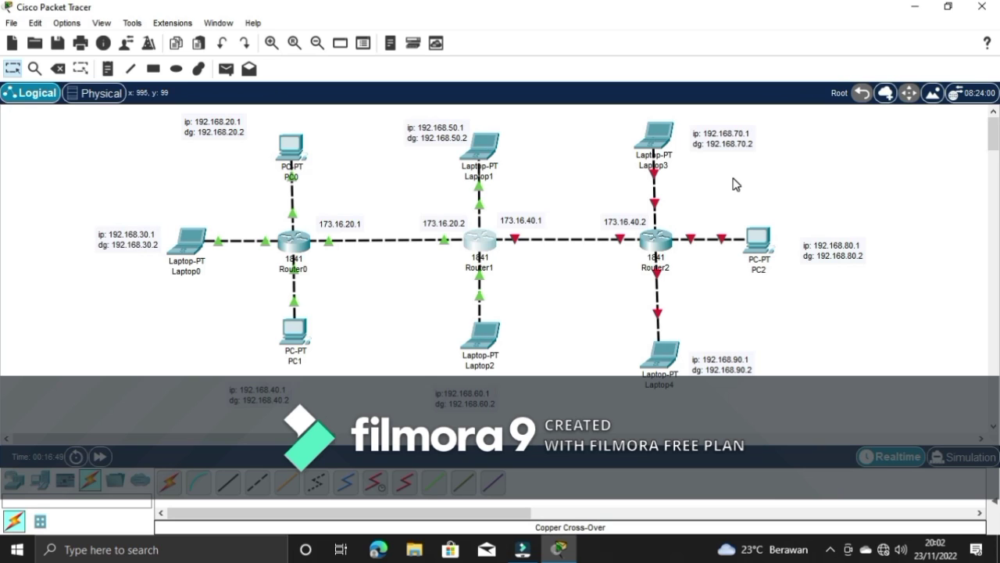
# Open Router2's command line, decline the initial configuration dialog and enter global configuration mode
pyautogui.click(661, 245)
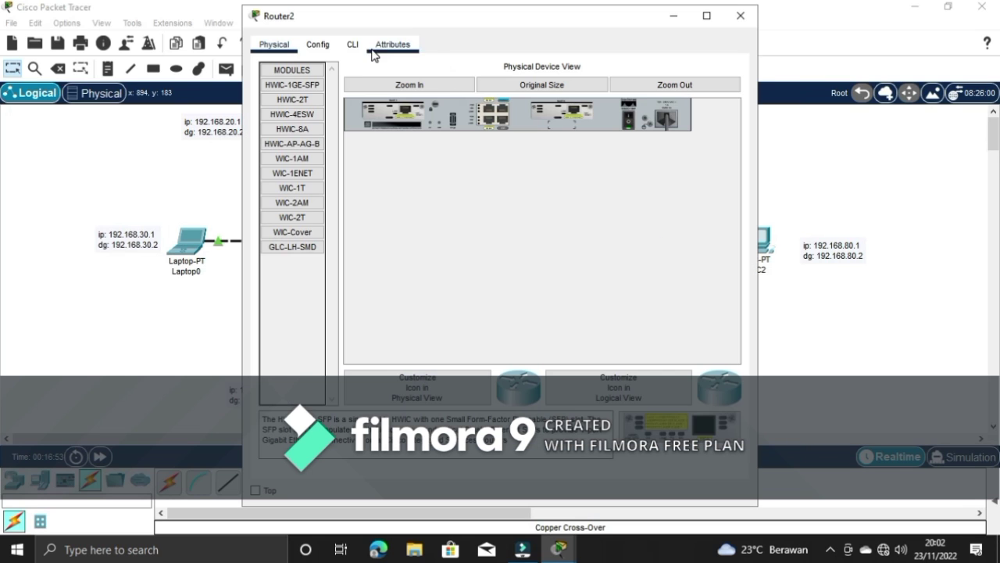
pyautogui.moveTo(395, 20); pyautogui.dragTo(188, 26)
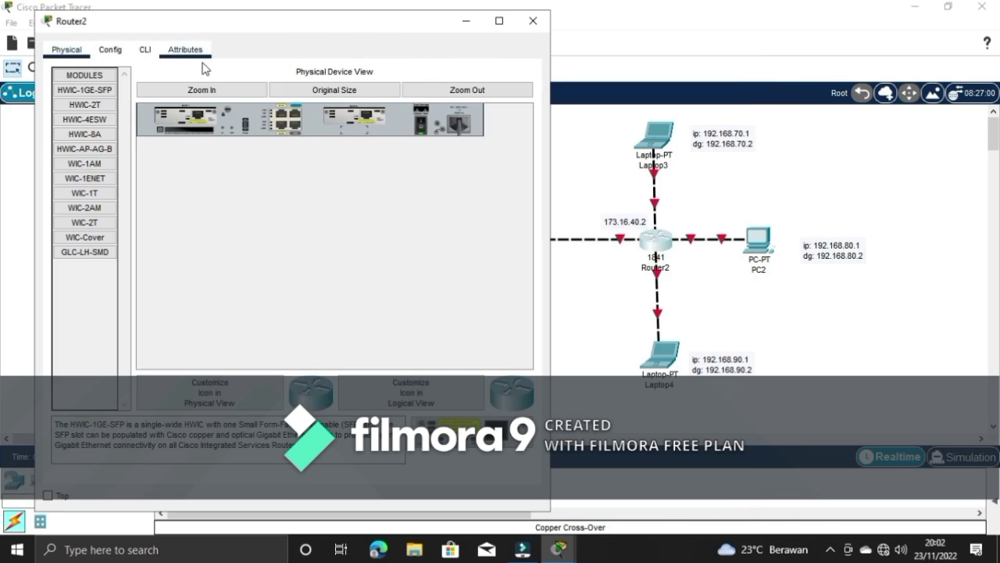
pyautogui.click(145, 49)
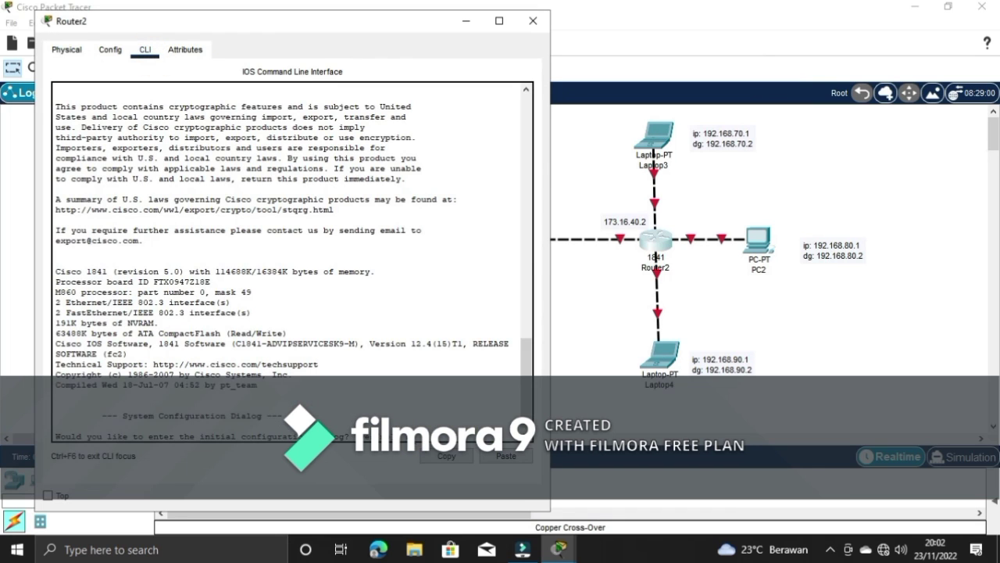
pyautogui.write('no')
pyautogui.press('Return')
pyautogui.press('Return')
pyautogui.write('en')
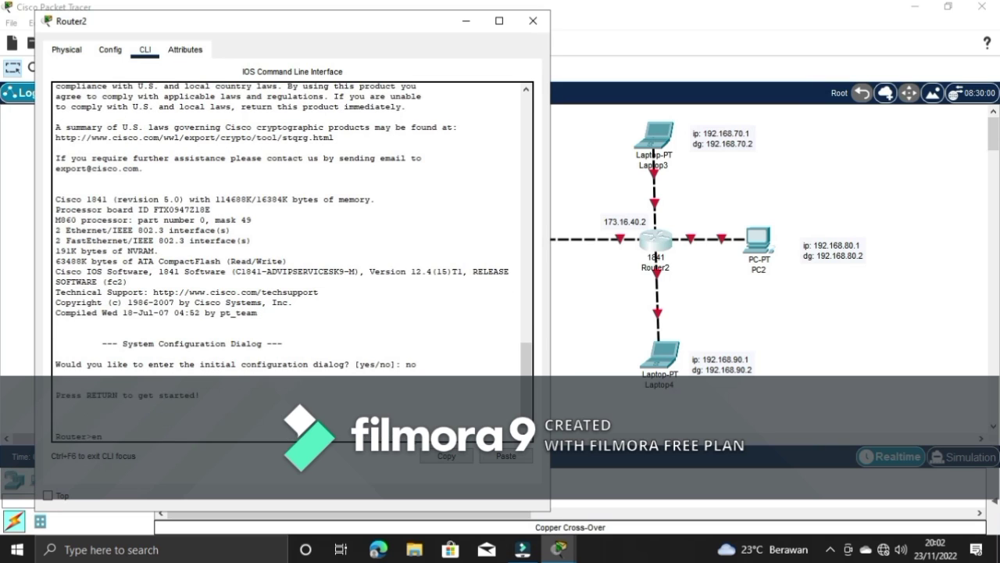
pyautogui.press('Return')
pyautogui.write('conf')
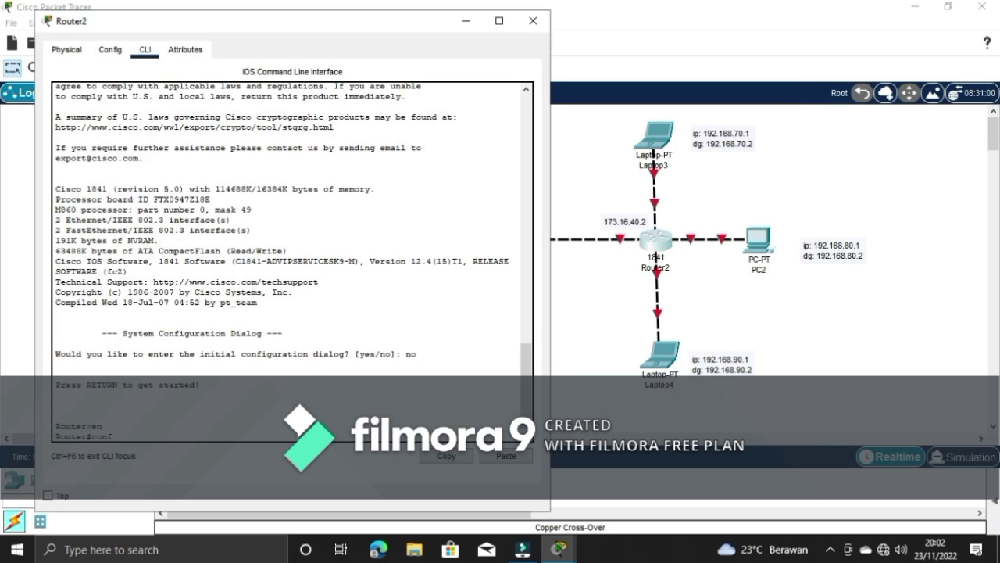
pyautogui.write(' t')
pyautogui.press('Return')
# Try to assign IP address 173.16.40.2 255.255.255.252 on Router2 directly from global configuration mode
pyautogui.write('ip')
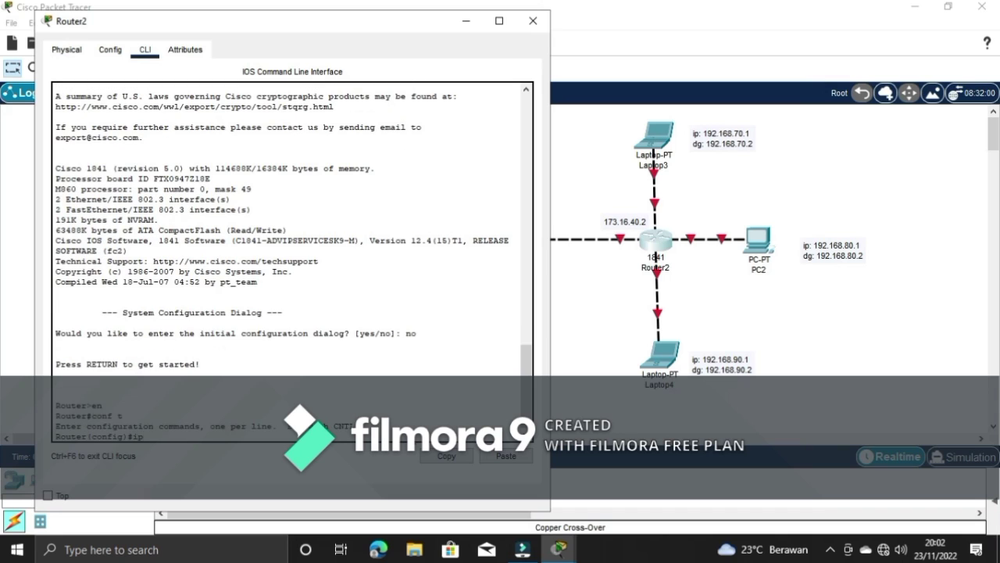
pyautogui.write(' address')
pyautogui.write(' 71')
pyautogui.write('173.16.')
pyautogui.write('40.2')
pyautogui.write(' 255.255.2')
pyautogui.press('Return')
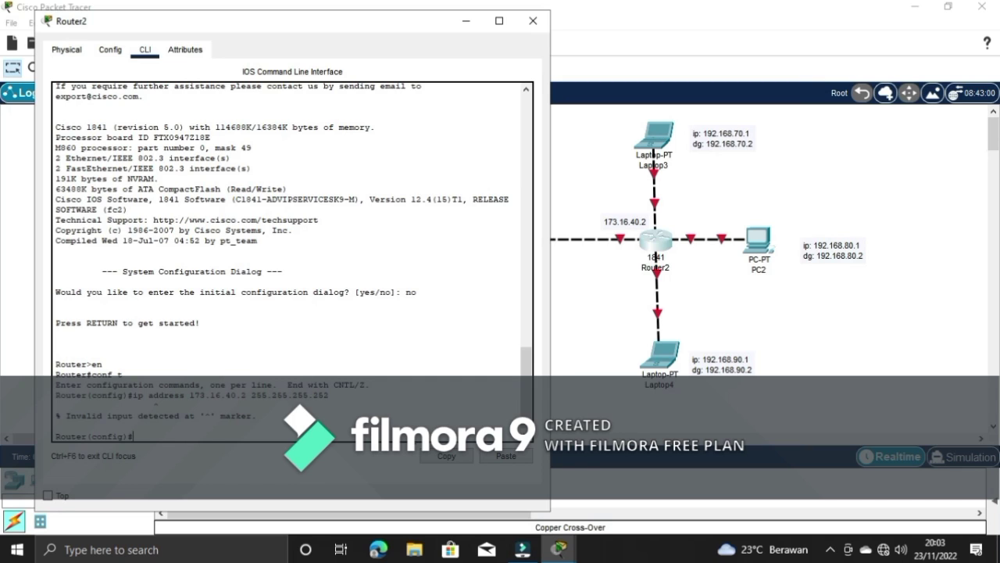
# Retry assigning 173.16.40.2 255.255.255.252 on Router2 from global configuration mode and review Router1's interface commands for comparison
pyautogui.press('Up')
pyautogui.press('Return')
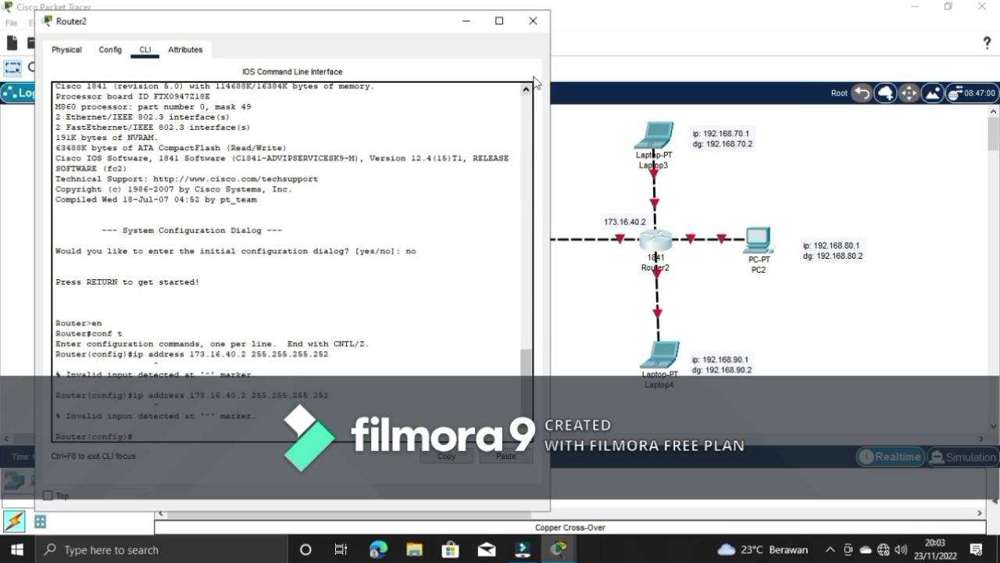
pyautogui.click(533, 20)
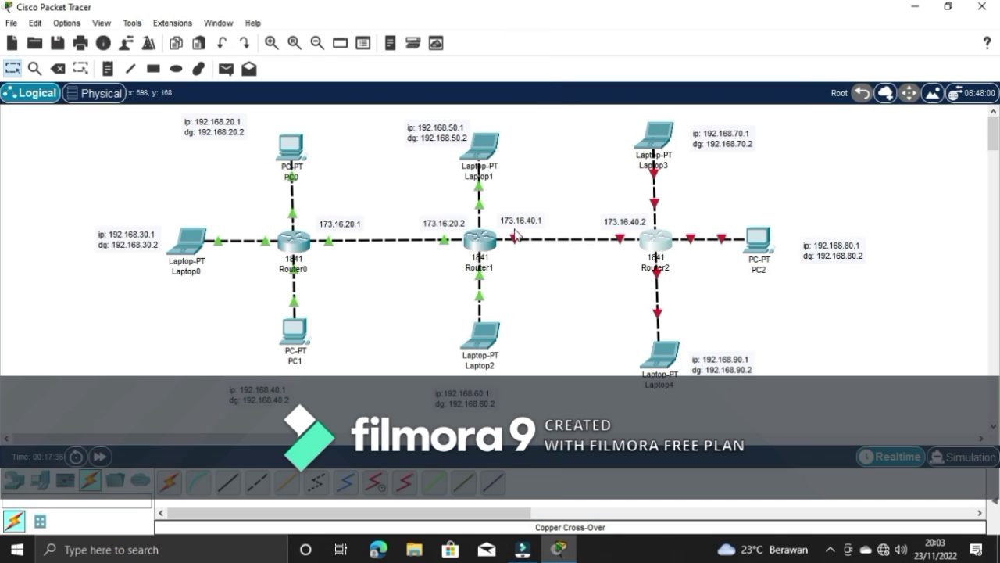
pyautogui.click(480, 238)
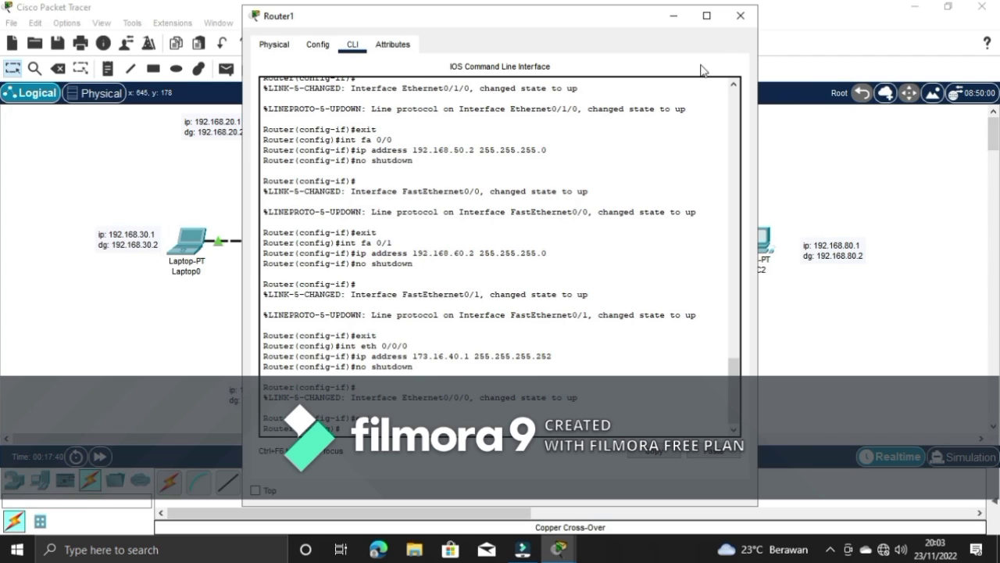
pyautogui.click(740, 16)
# Check Router2's port on the link to Router1 and try to enter interface fa 0/0/0 in Router2's command line
pyautogui.click(659, 245)
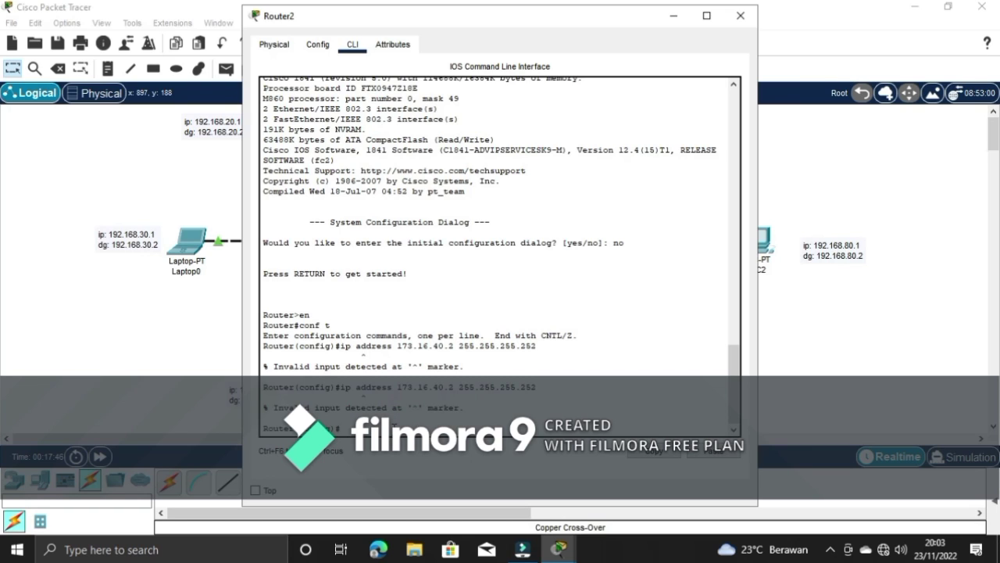
pyautogui.write('in')
pyautogui.click(670, 17)
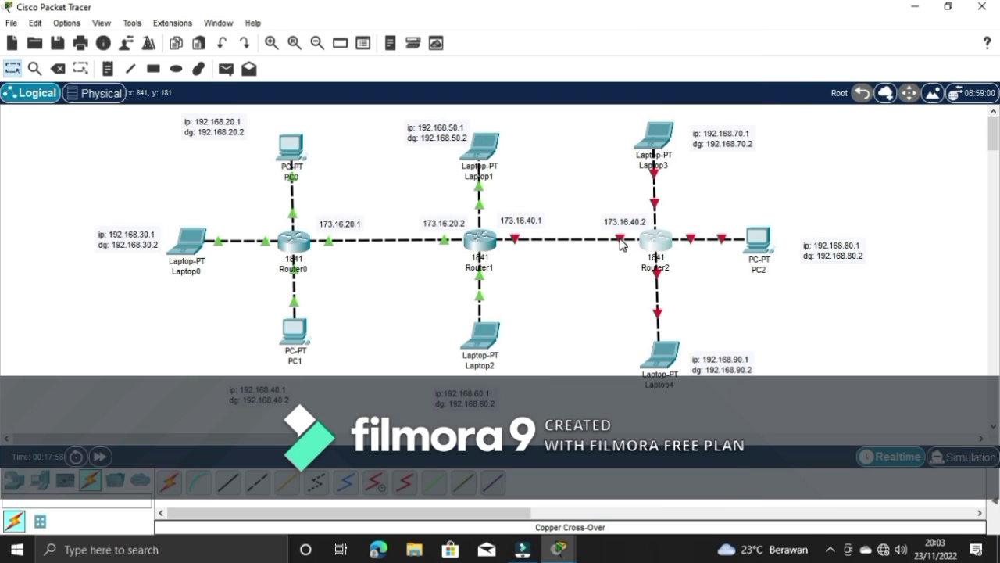
pyautogui.moveTo(620, 244)
pyautogui.click(655, 244)
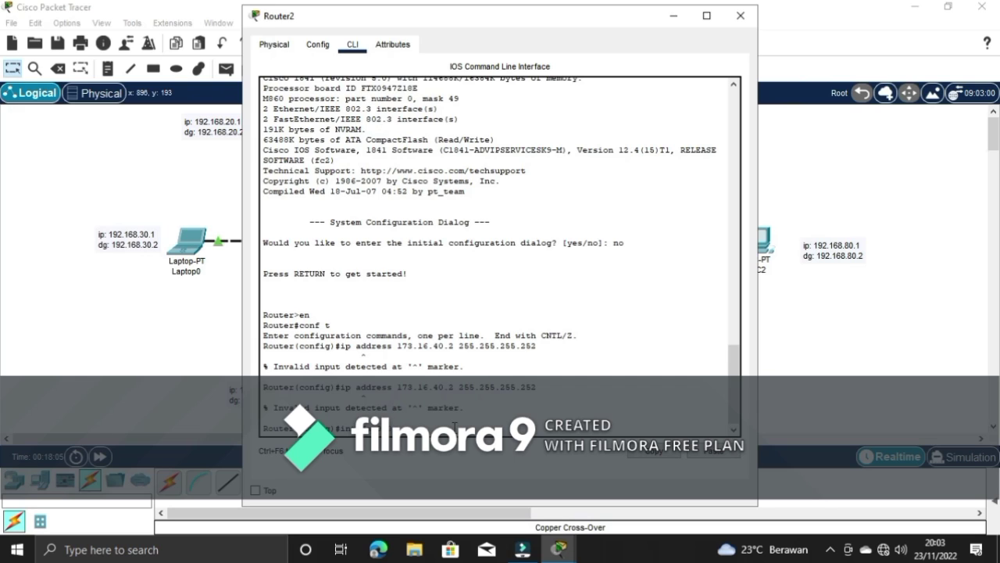
pyautogui.press('Return')
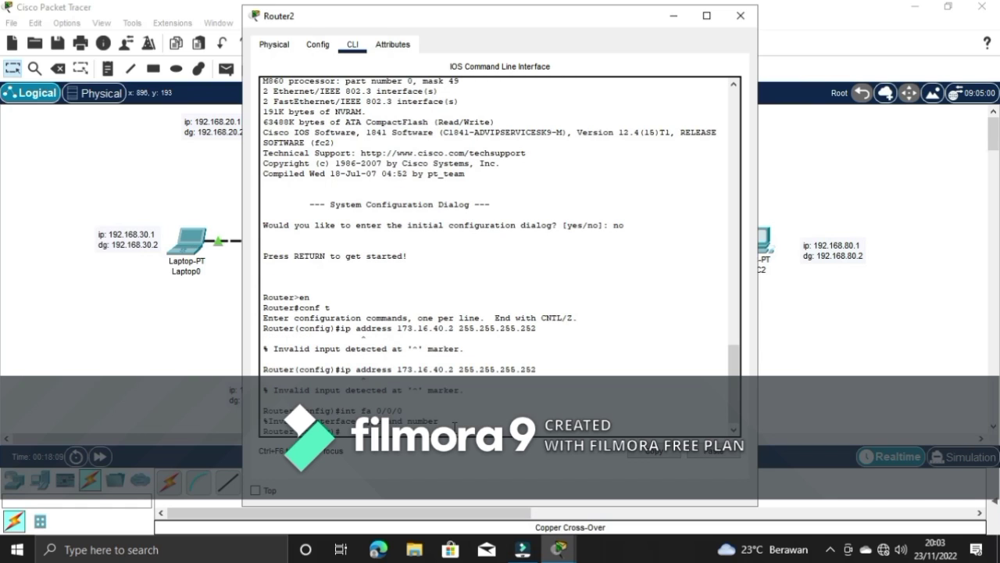
# Give Router2's interface eth 0/0/0 the address 173.16.40.2 255.255.255.252 and enable it with no shutdown
pyautogui.write('in')
pyautogui.press('Return')
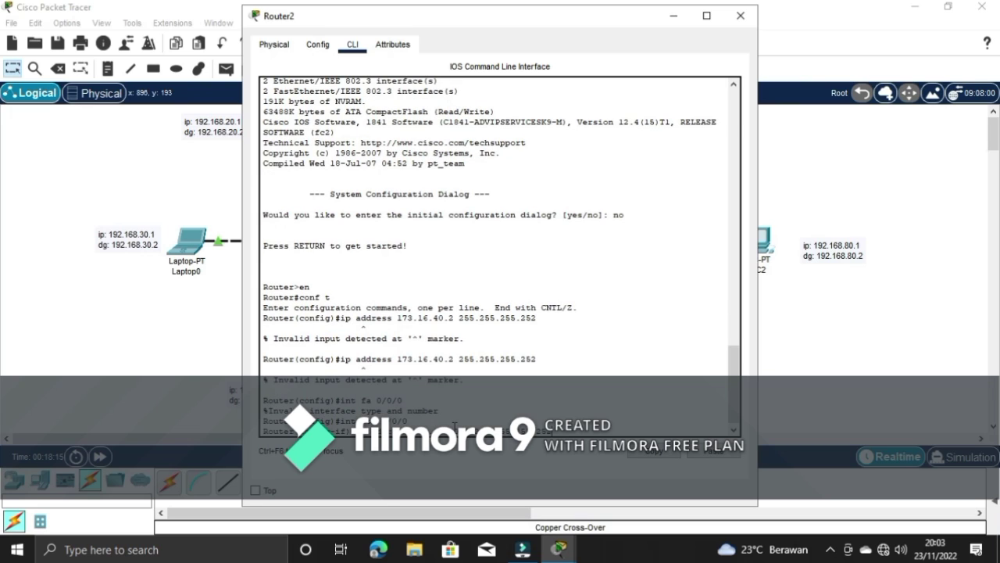
pyautogui.write('ip address 173.16.40.2 255.255.255.252')
pyautogui.press('Return')
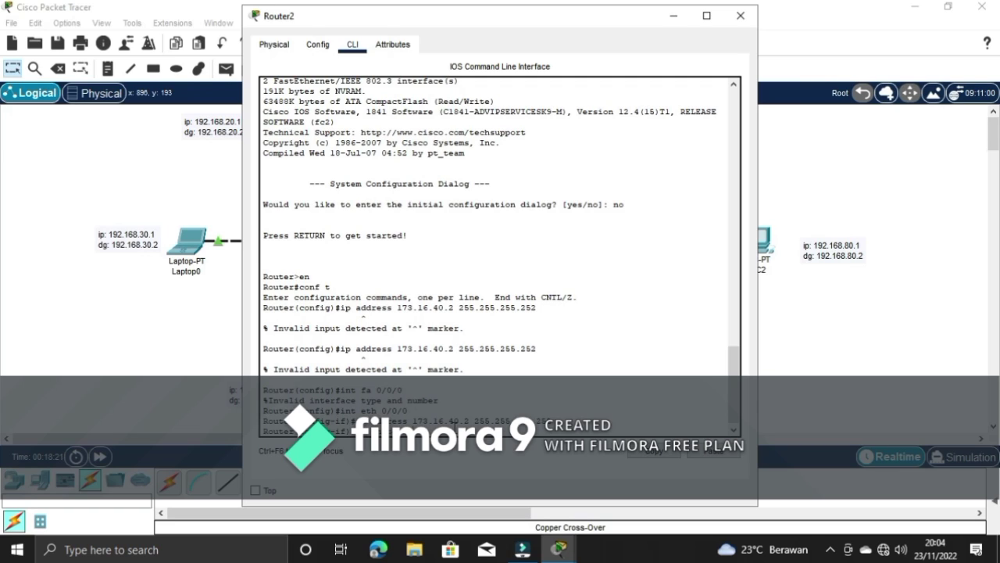
pyautogui.write('no shutdown')
pyautogui.press('Return')
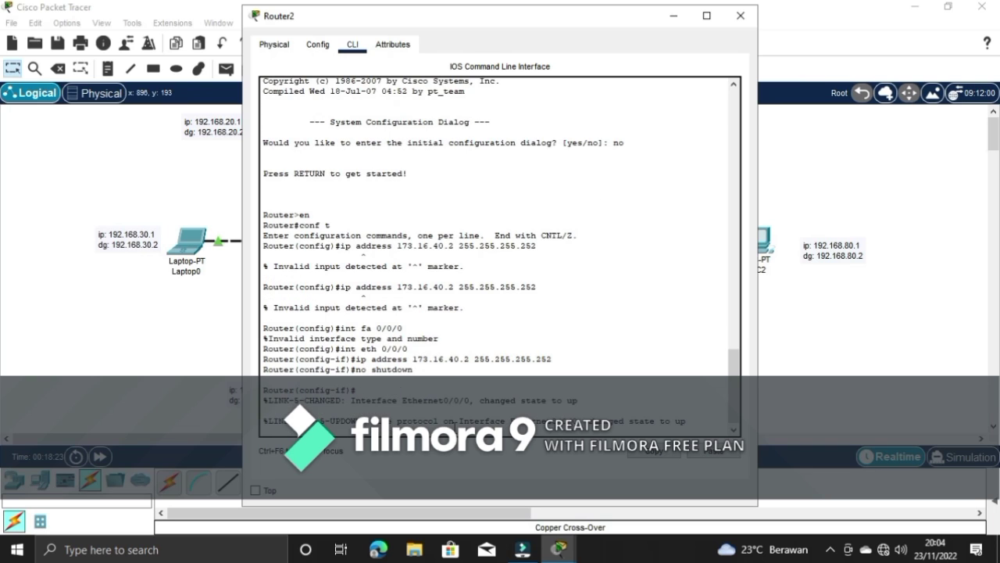
pyautogui.click(669, 18)
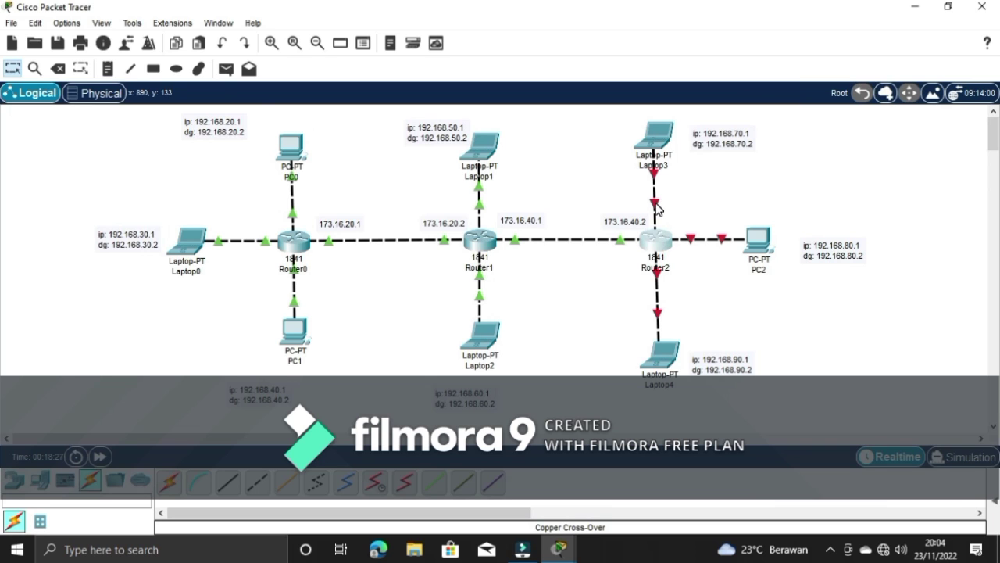
# Reopen Router2's command line, exit the current interface and enter configuration of interface fa 0/0
pyautogui.click(654, 239)
pyautogui.moveTo(486, 21); pyautogui.dragTo(299, 23)
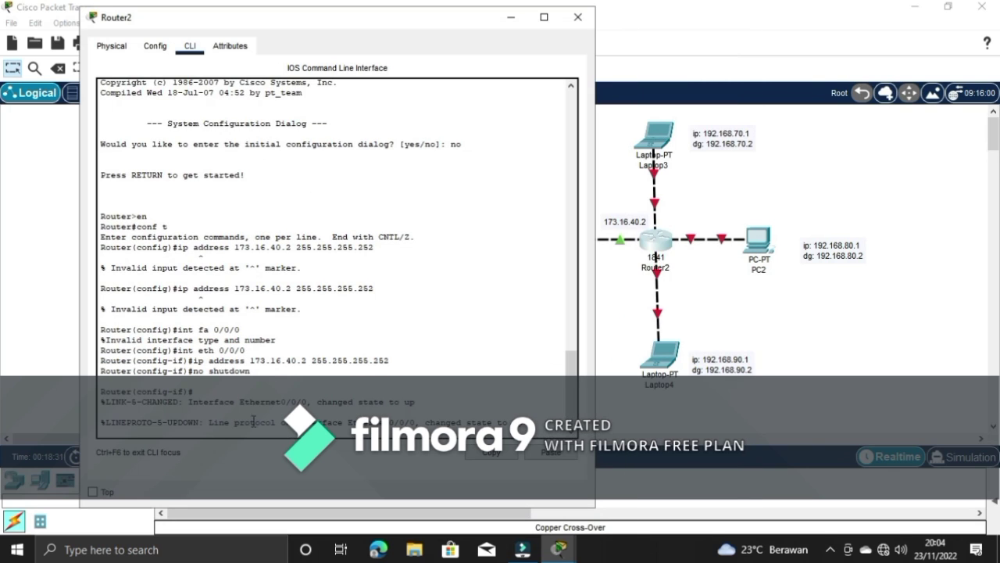
pyautogui.press('Return')
pyautogui.write('exit')
pyautogui.press('Return')
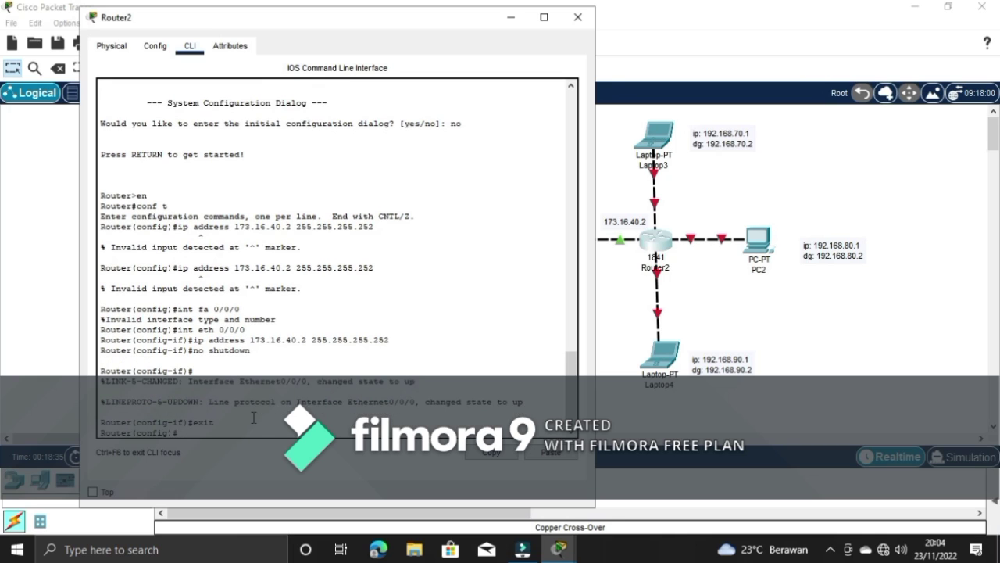
pyautogui.write('int fa 0/0')
pyautogui.press('Return')
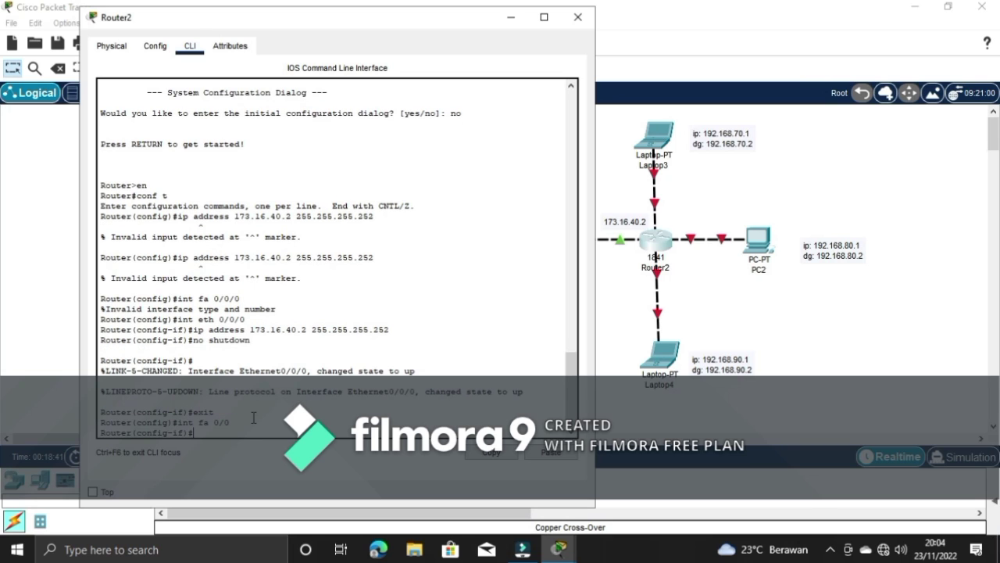
# Assign IP address 192.168.70.2 255.255.255.0 to Router2's interface fa 0/0 and enable it with no shutdown
pyautogui.write('ip address 192.168.')
pyautogui.press('Return')
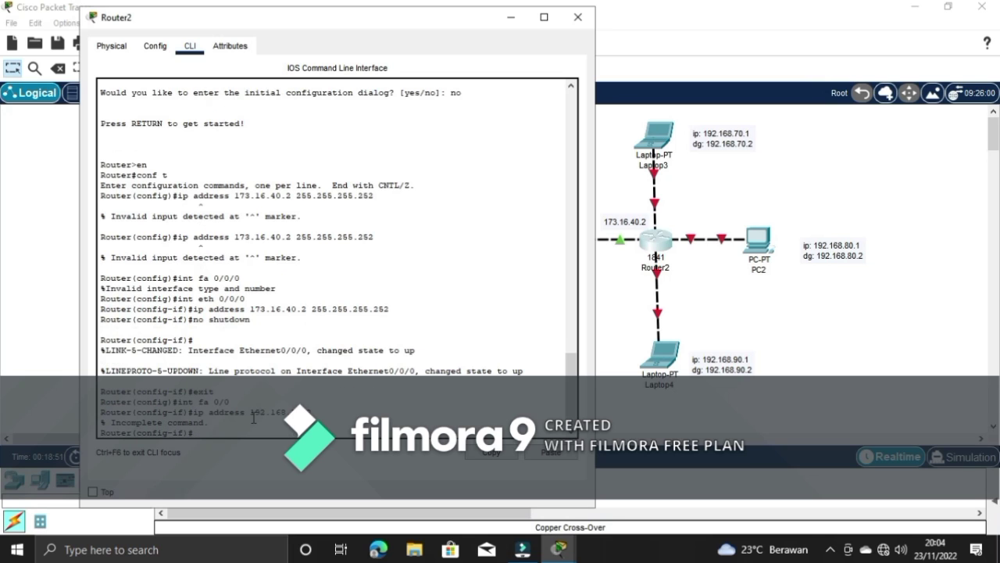
pyautogui.press('Up')
pyautogui.write('255')
pyautogui.press('Return')
pyautogui.write('no shutdown')
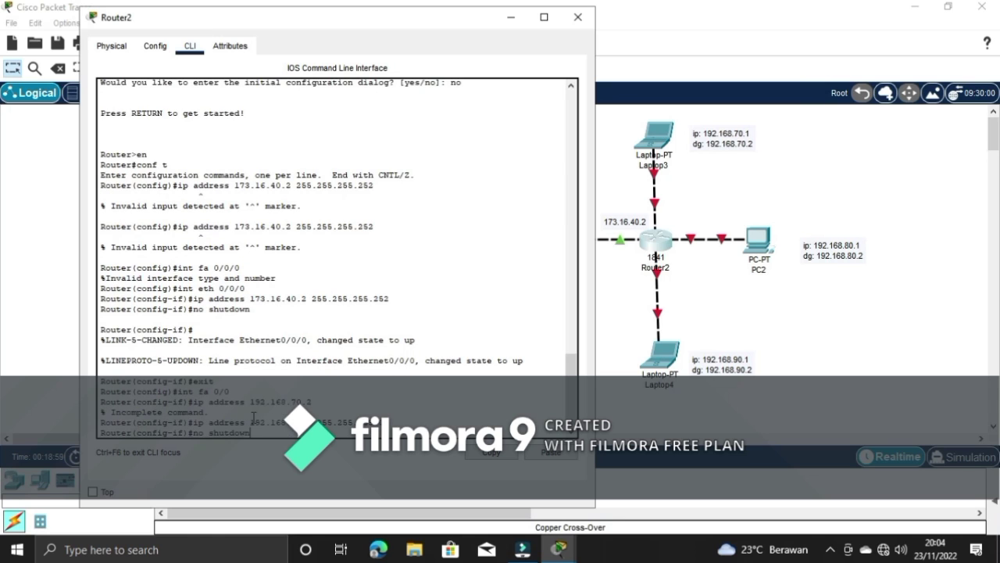
pyautogui.press('Return')
# Exit interface fa 0/0 on Router2 and enter configuration of interface fa 0/1
pyautogui.write('exit')
pyautogui.press('Return')
pyautogui.press('Up')
pyautogui.press('Up')
pyautogui.press('Up')
pyautogui.press('Up')
pyautogui.press('BackSpace')
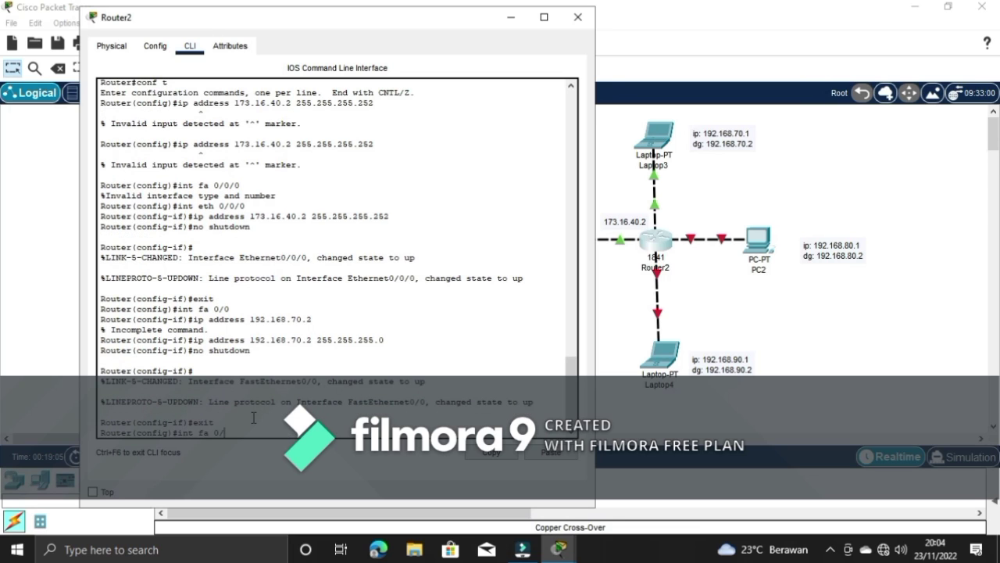
pyautogui.write('1')
pyautogui.press('Return')
# Assign IP address 192.168.80.2 255.255.255.0 to Router2's interface fa 0/1 and enable it with no shutdown
pyautogui.press('Up')
pyautogui.press('Up')
pyautogui.press('Up')
pyautogui.press('Up')
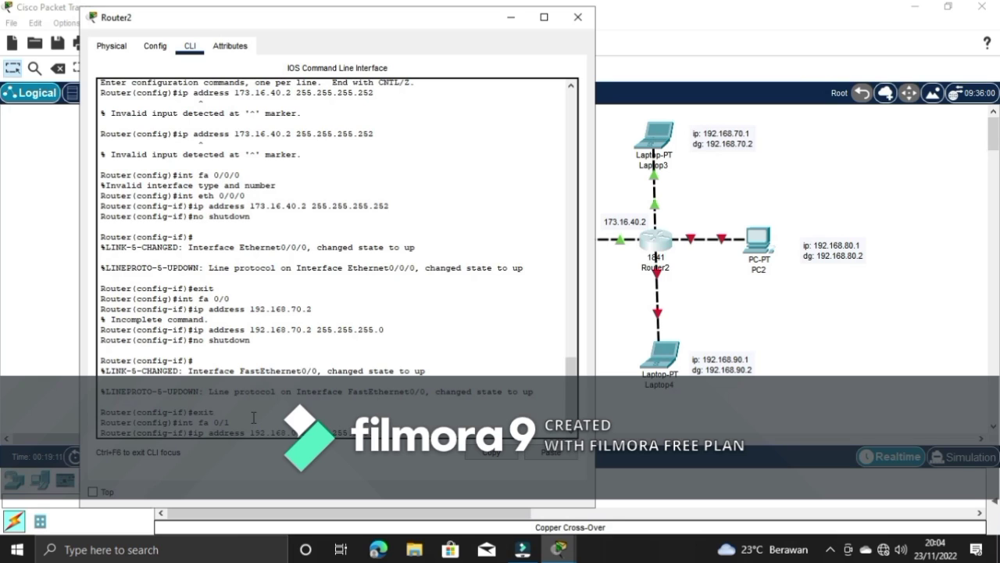
pyautogui.press('Return')
pyautogui.press('Up')
pyautogui.press('Up')
pyautogui.press('Up')
pyautogui.press('Up')
pyautogui.press('Return')
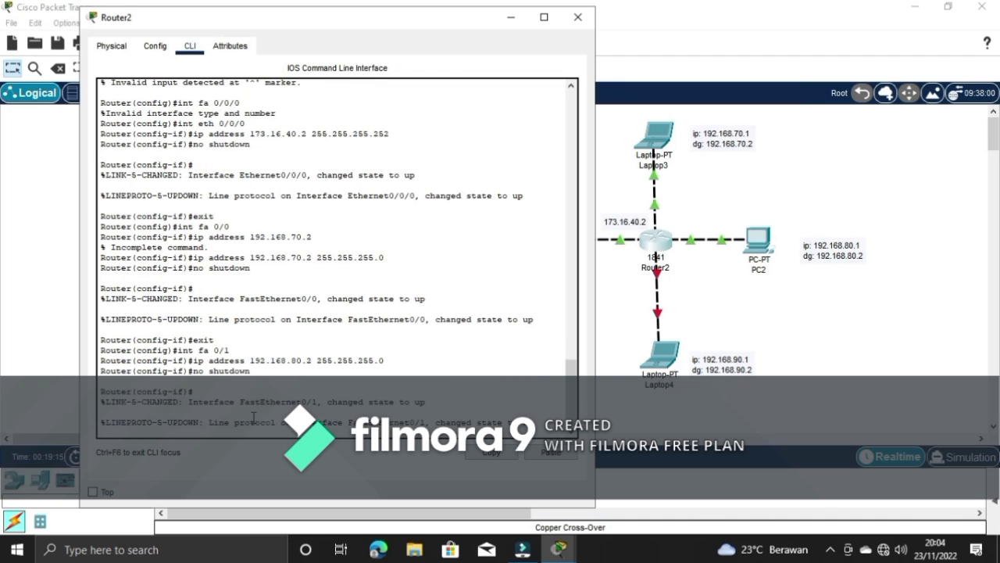
# Check which Router2 port connects to Laptop4 and shift Laptop4 slightly closer to the router
pyautogui.press('Up')
pyautogui.press('Up')
pyautogui.press('Up')
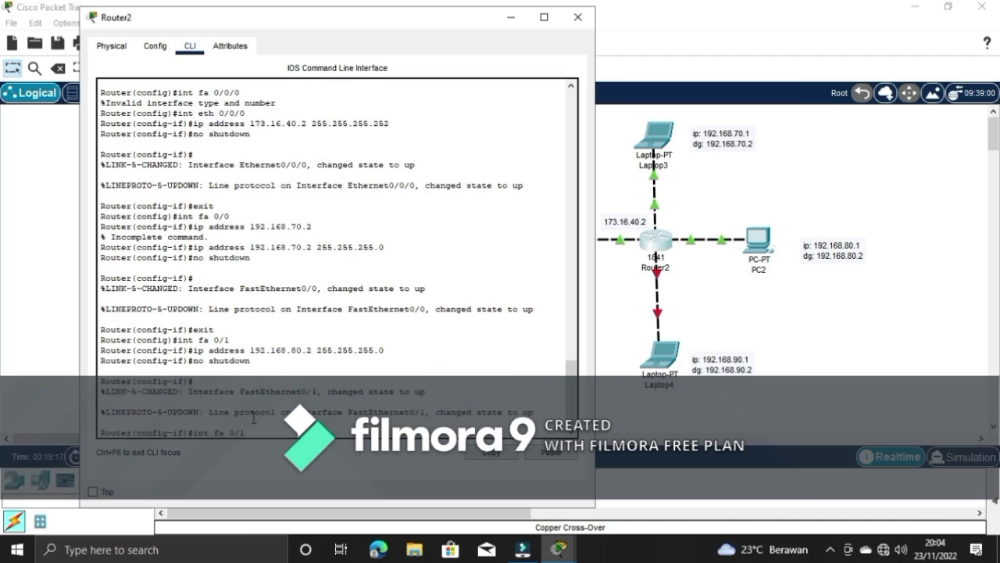
pyautogui.click(509, 19)
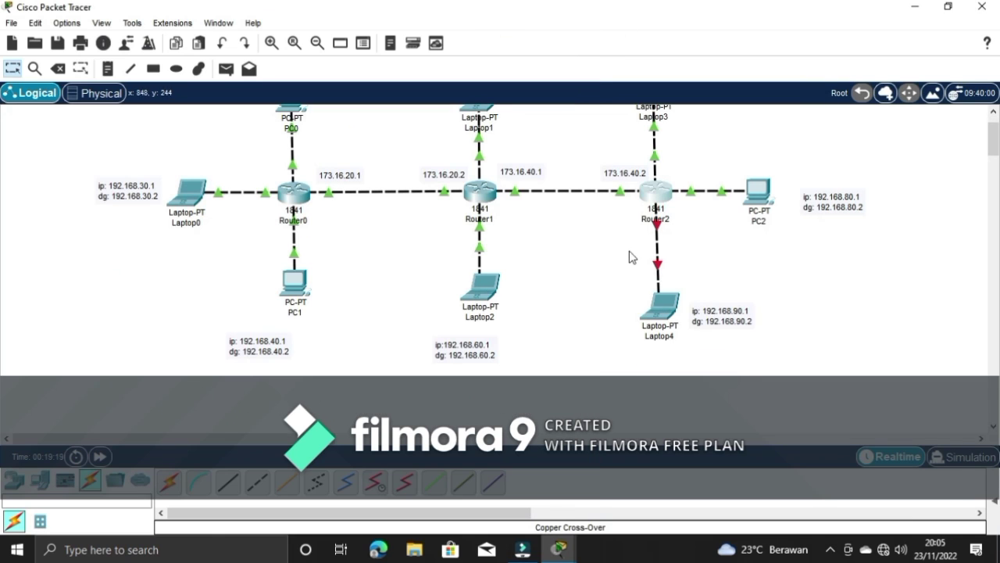
pyautogui.moveTo(658, 262)
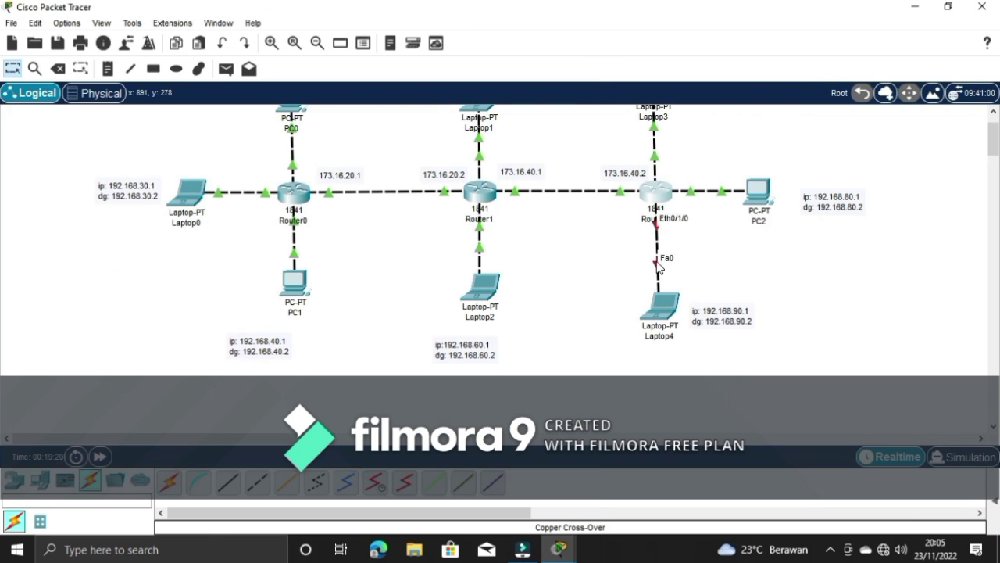
pyautogui.scroll(-3, 989, 185)
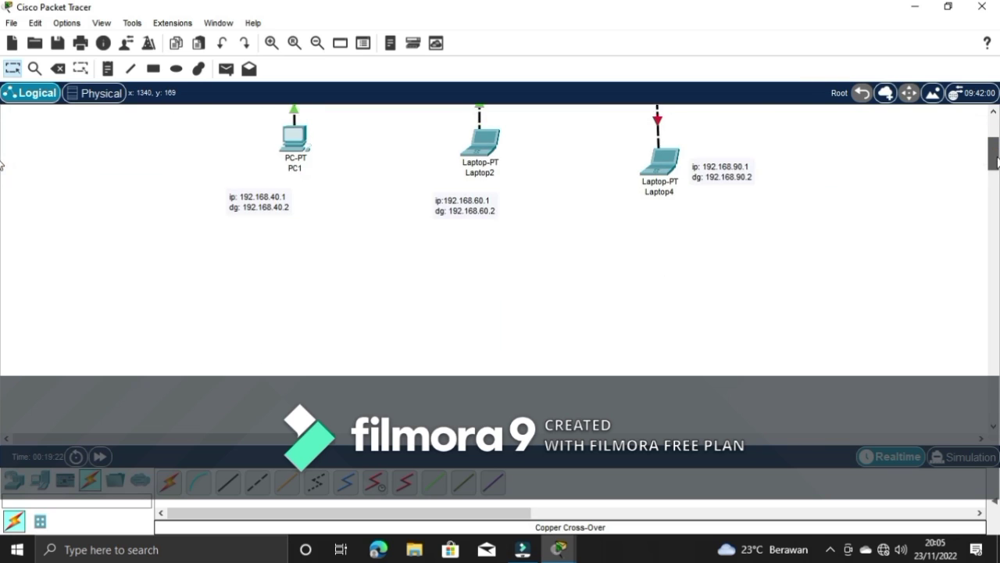
pyautogui.scroll(4, 976, 184)
pyautogui.moveTo(670, 364)
pyautogui.mouseDown()
pyautogui.moveTo(654, 362)
pyautogui.moveTo(667, 359)
pyautogui.moveTo(664, 350)
pyautogui.mouseUp()
pyautogui.click(663, 349)
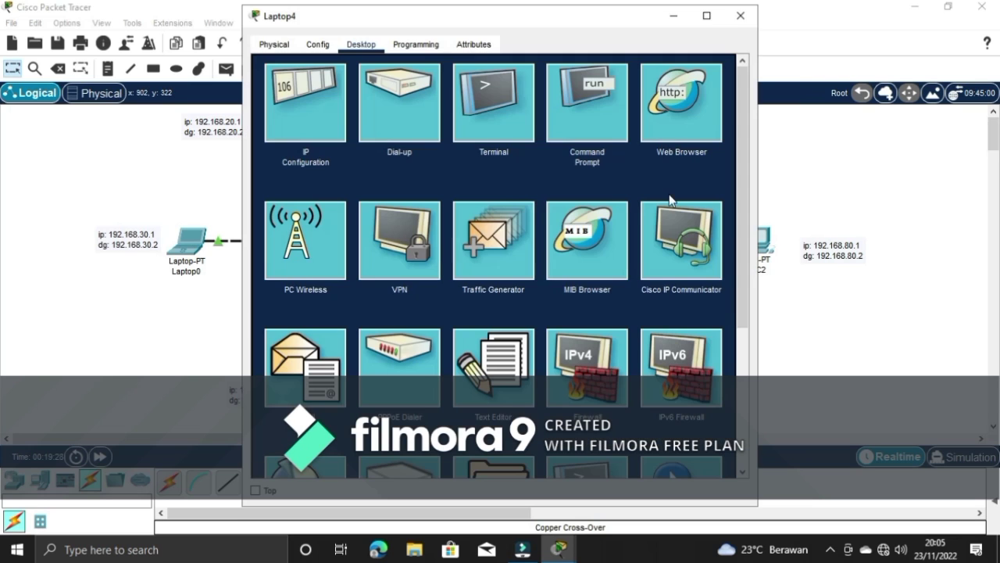
pyautogui.click(742, 16)
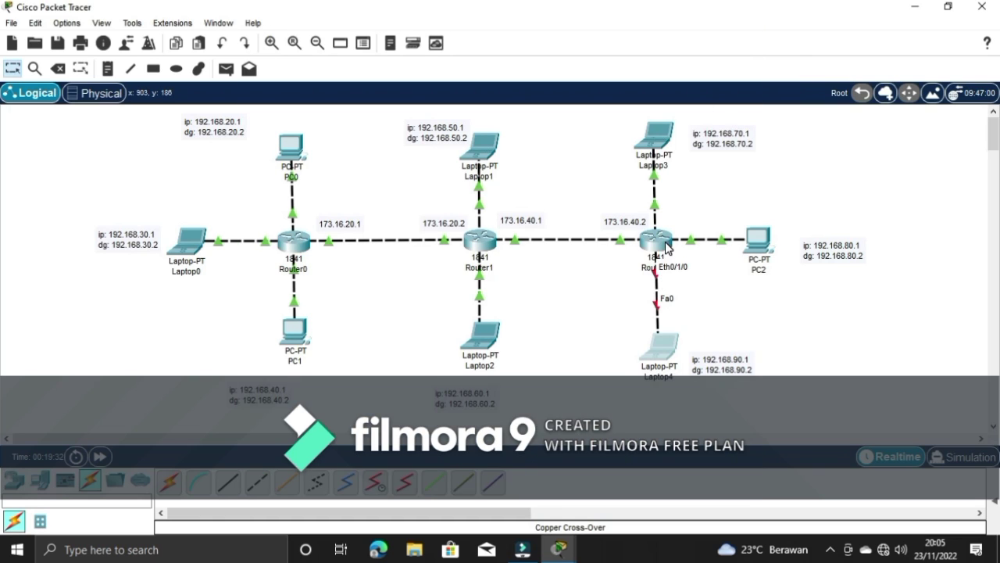
# Return to Router2's command line and enter configuration of interface eth 0/1/0
pyautogui.click(667, 247)
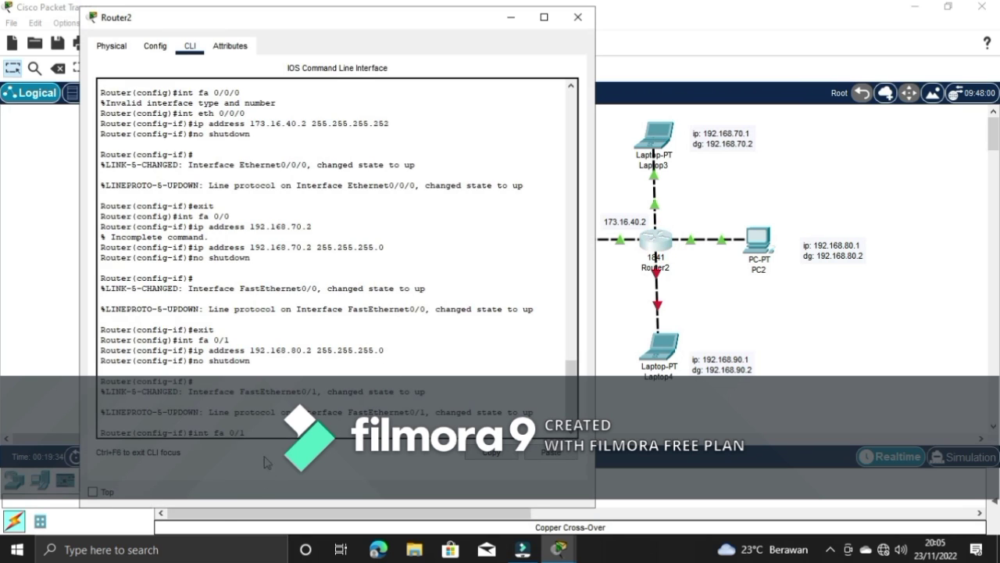
pyautogui.press('BackSpace')
pyautogui.press('BackSpace')
pyautogui.press('BackSpace')
pyautogui.press('BackSpace')
pyautogui.press('BackSpace')
pyautogui.press('BackSpace')
pyautogui.write('eth 0/1/0')
pyautogui.press('Return')
# Assign 192.168.90.2 255.255.255.0 to Router2's interface eth 0/1/0, enable it with no shutdown and exit the interface configuration
pyautogui.write('ip address 192.168.90.2 255')
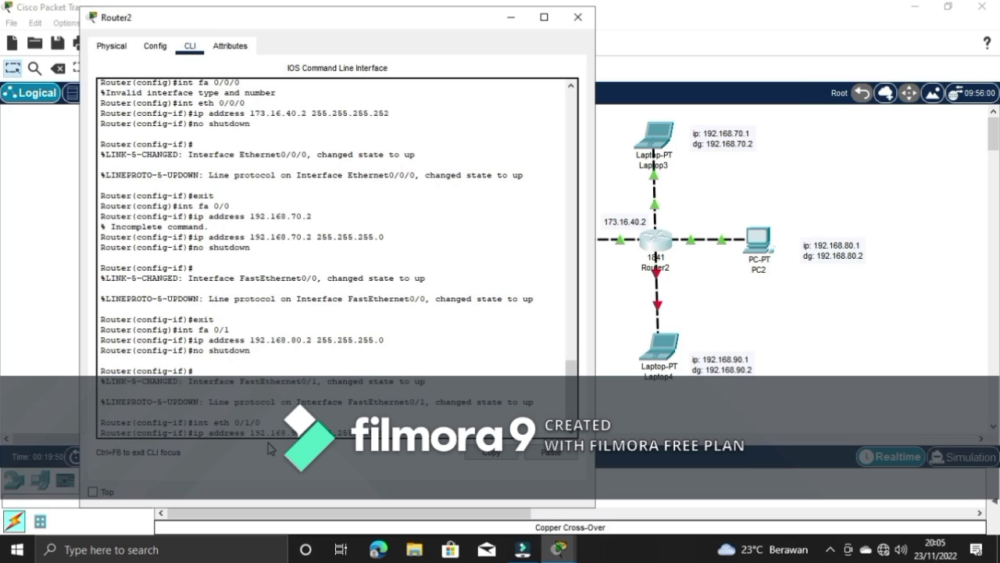
pyautogui.press('Return')
pyautogui.write('no')
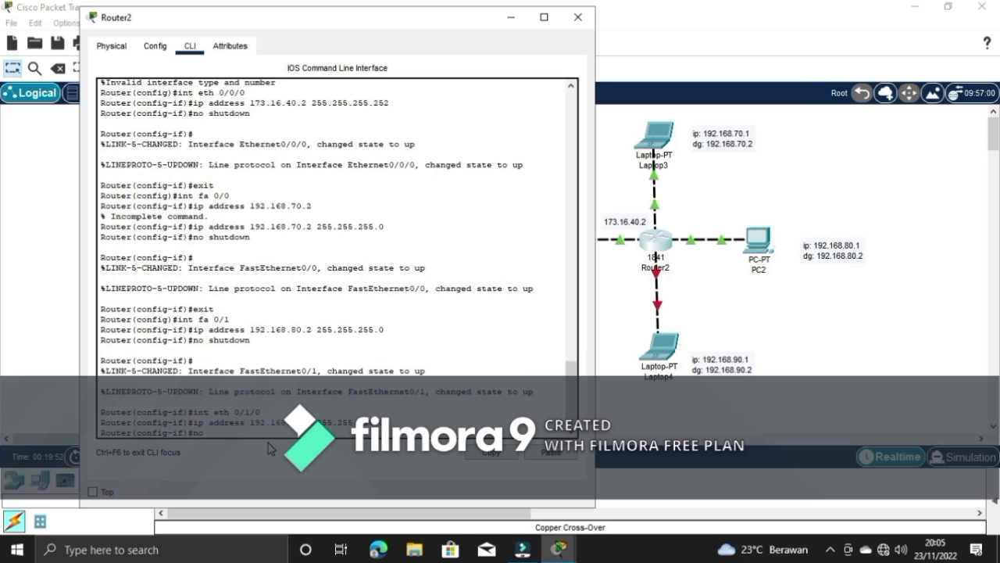
pyautogui.write(' shutdown')
pyautogui.press('Return')
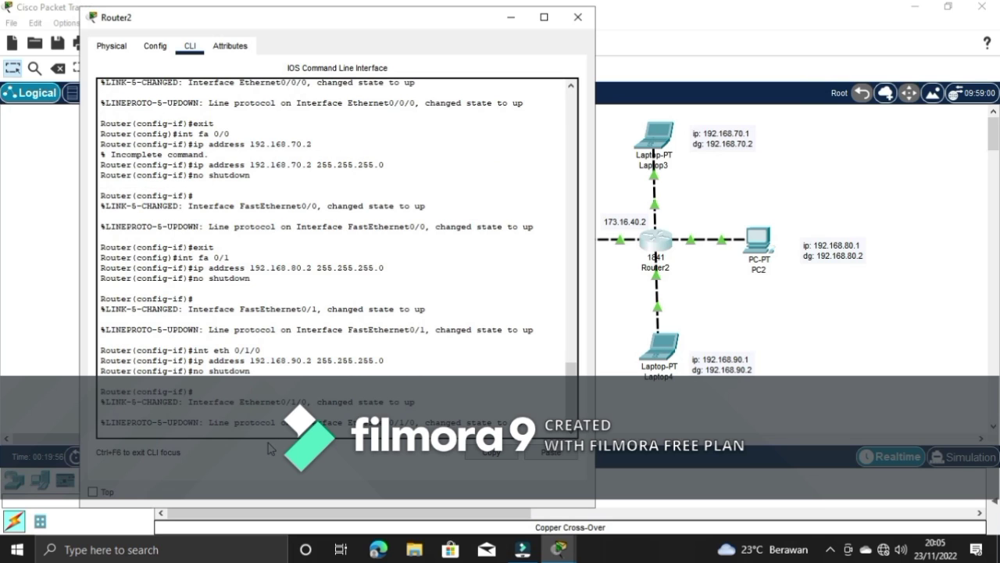
pyautogui.write('exit')
pyautogui.press('Return')
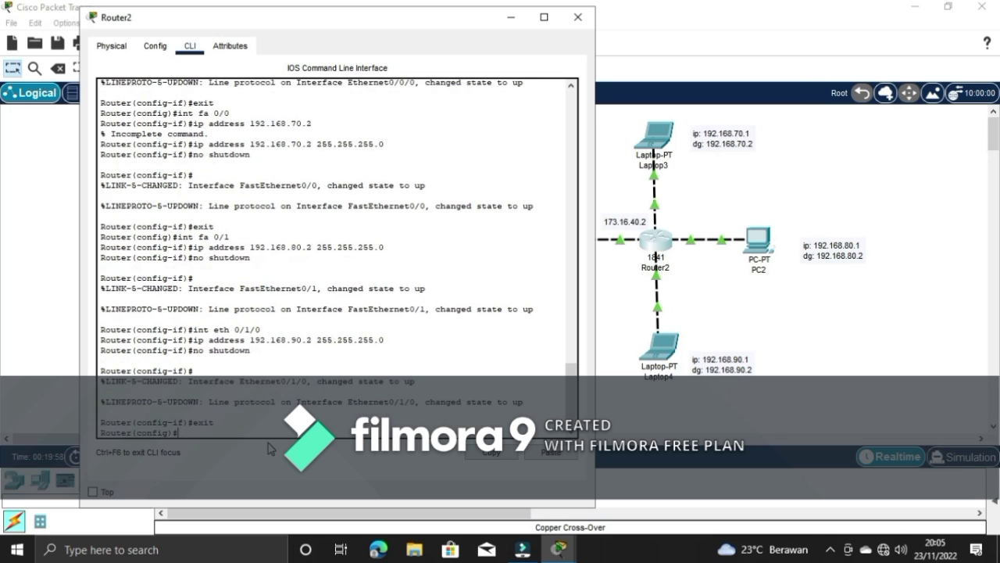
pyautogui.click(577, 17)
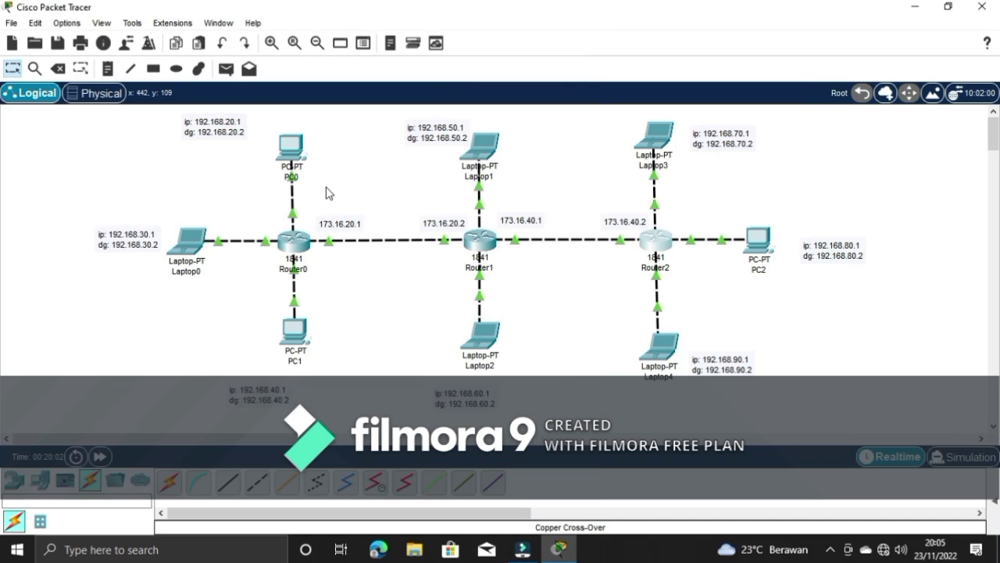
# Open PC2's Command Prompt and ping 192.168.50.1 to test the connection to Laptop1
pyautogui.click(756, 238)
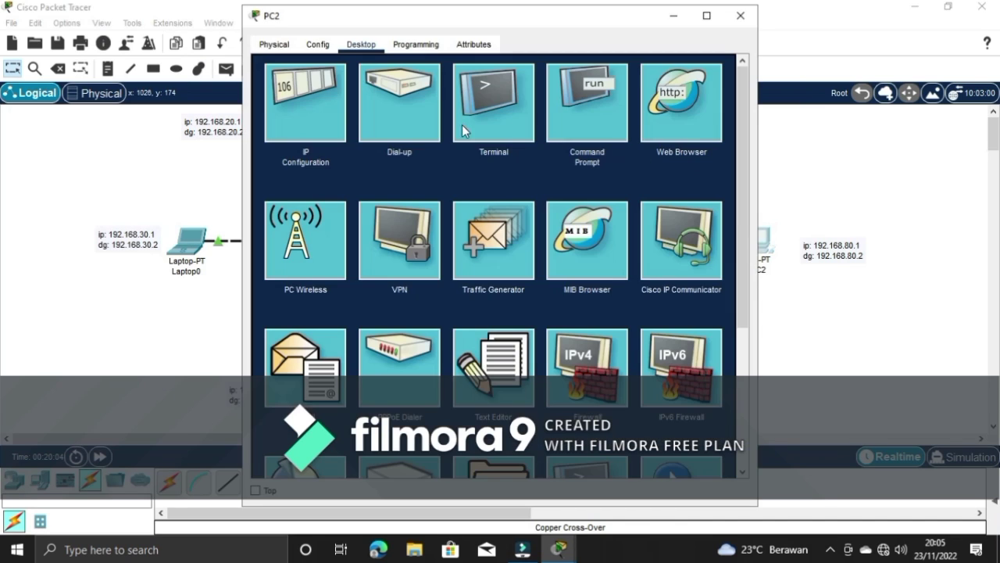
pyautogui.click(560, 125)
pyautogui.click(323, 118)
pyautogui.click(460, 20)
pyautogui.moveTo(510, 19); pyautogui.dragTo(674, 18)
pyautogui.moveTo(592, 16); pyautogui.dragTo(458, 179)
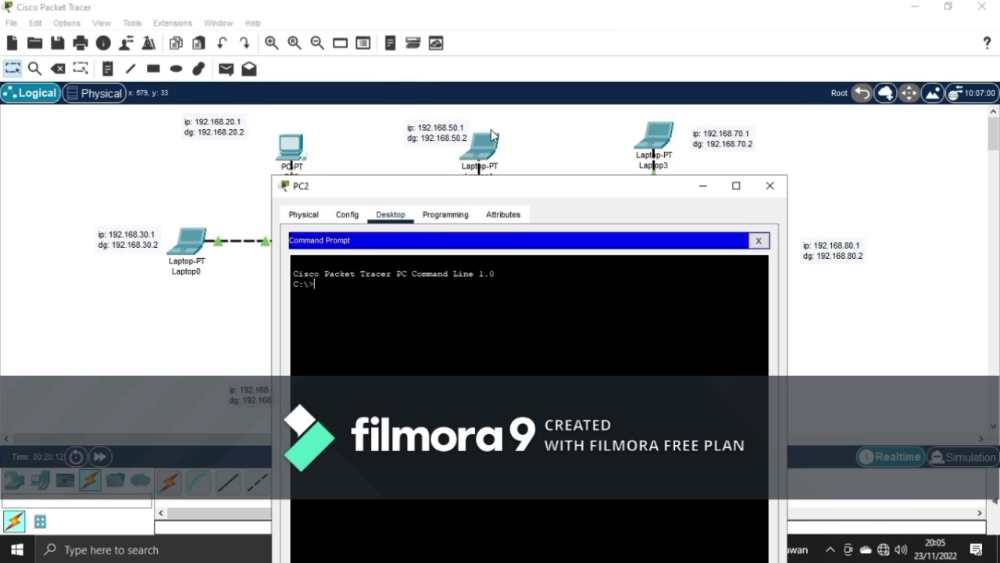
pyautogui.moveTo(536, 194); pyautogui.dragTo(676, 32)
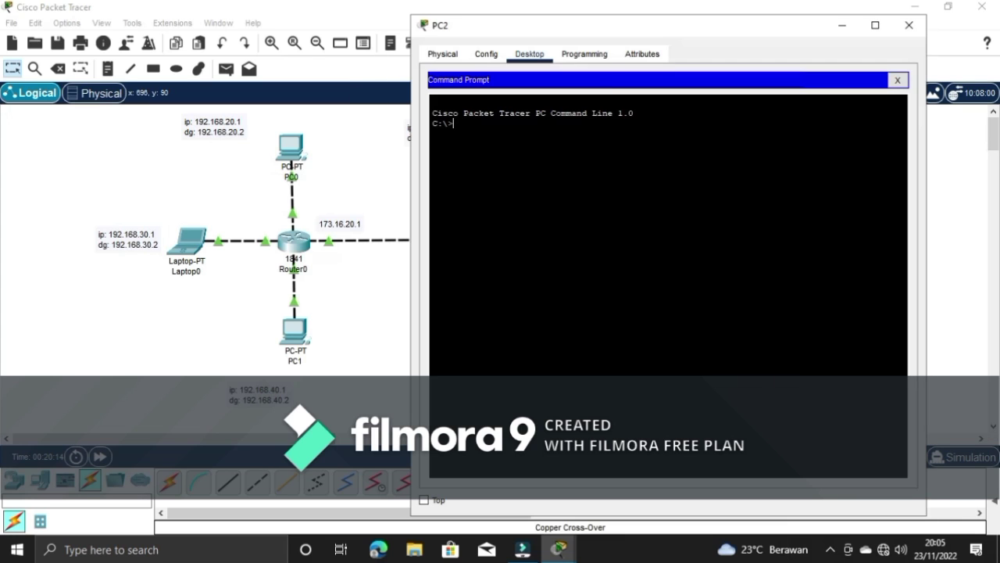
pyautogui.write('ping 192.168.50.1')
pyautogui.press('Return')
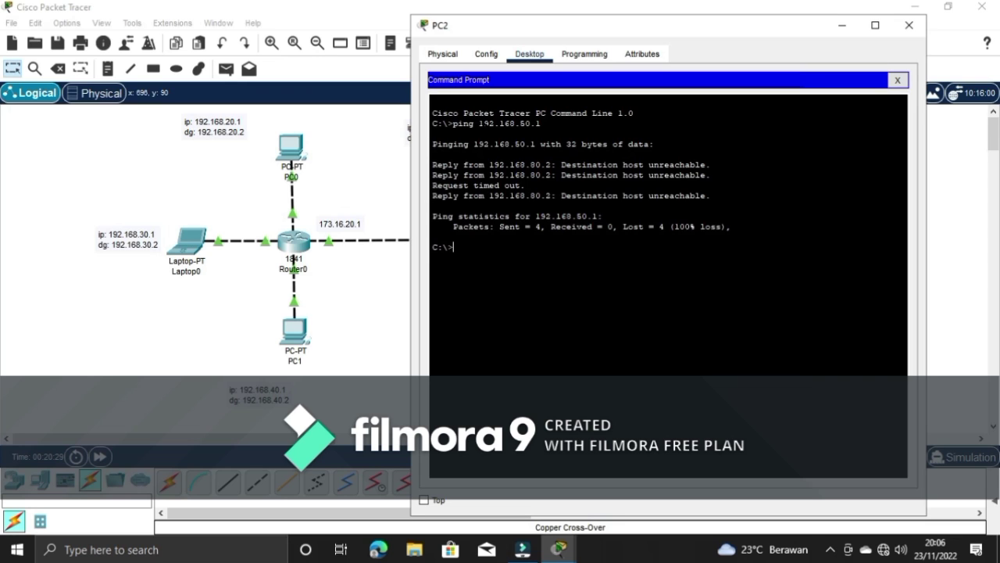
# Close PC2's window, open Router0's command line and exit configuration mode to the privileged prompt
pyautogui.click(906, 26)
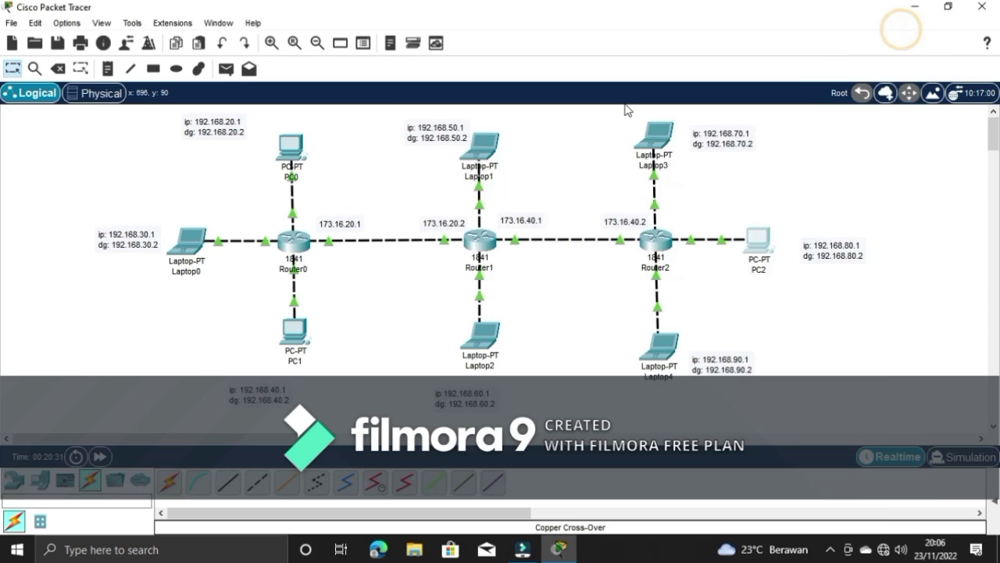
pyautogui.moveTo(298, 243)
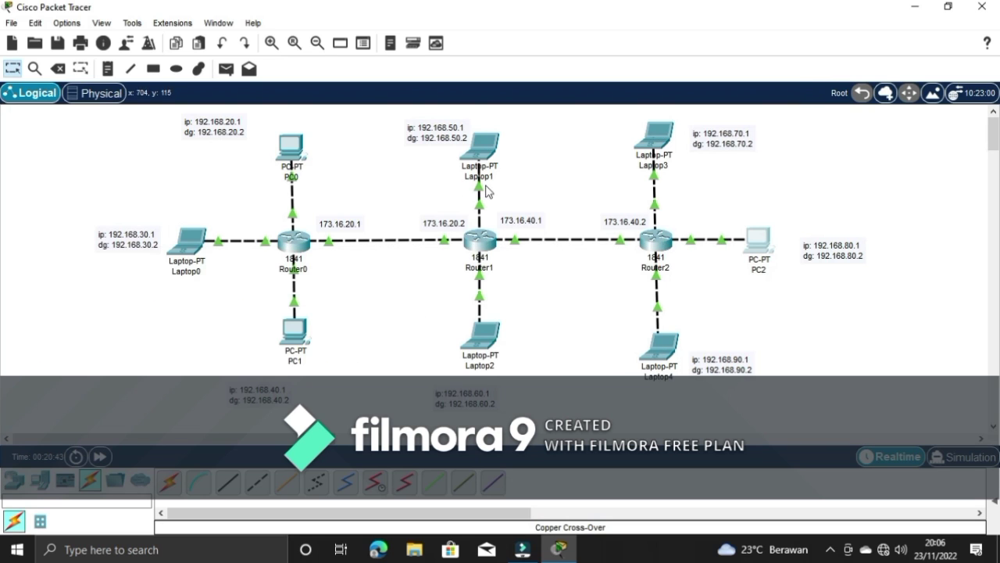
pyautogui.click(295, 250)
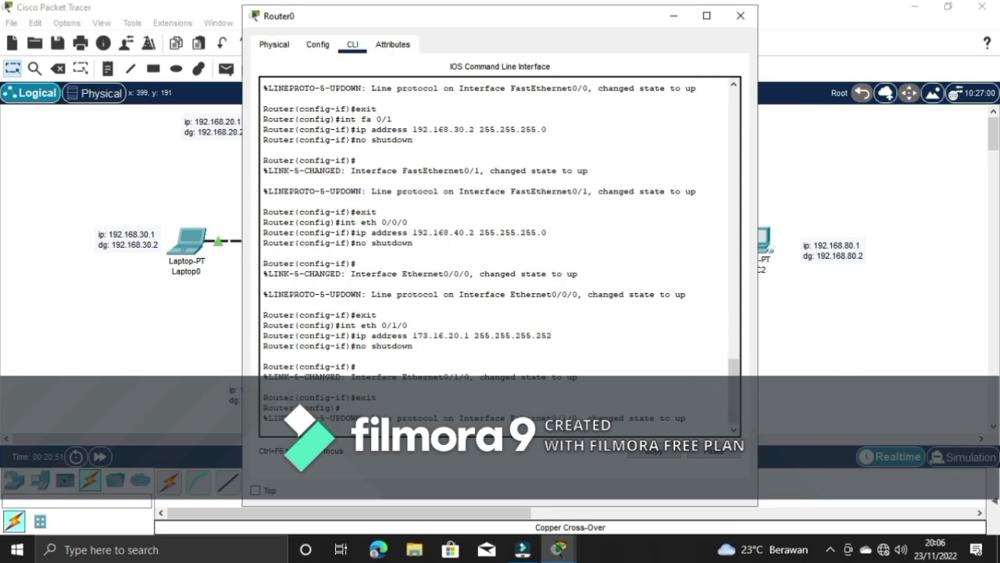
pyautogui.write('exit')
pyautogui.press('Return')
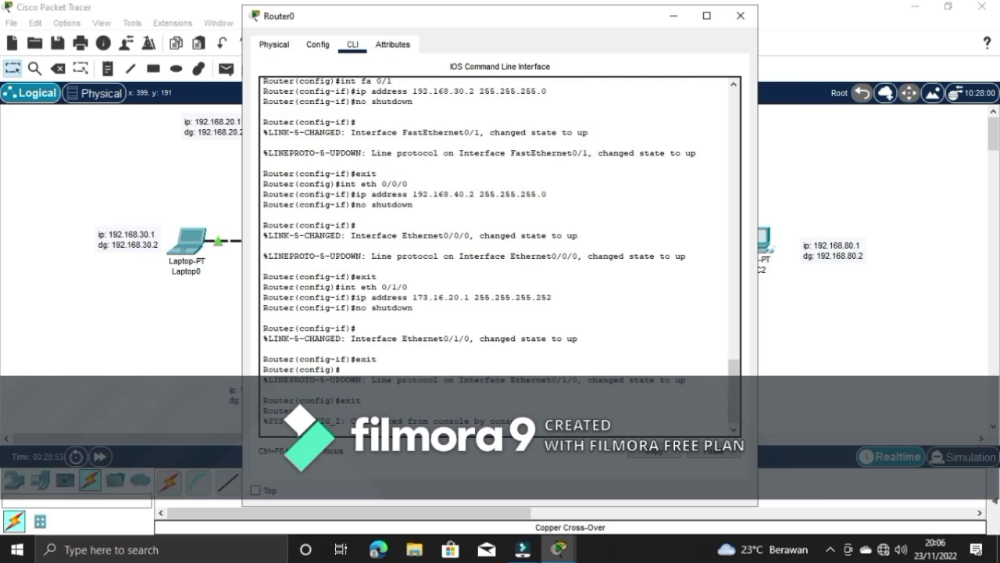
pyautogui.press('Return')
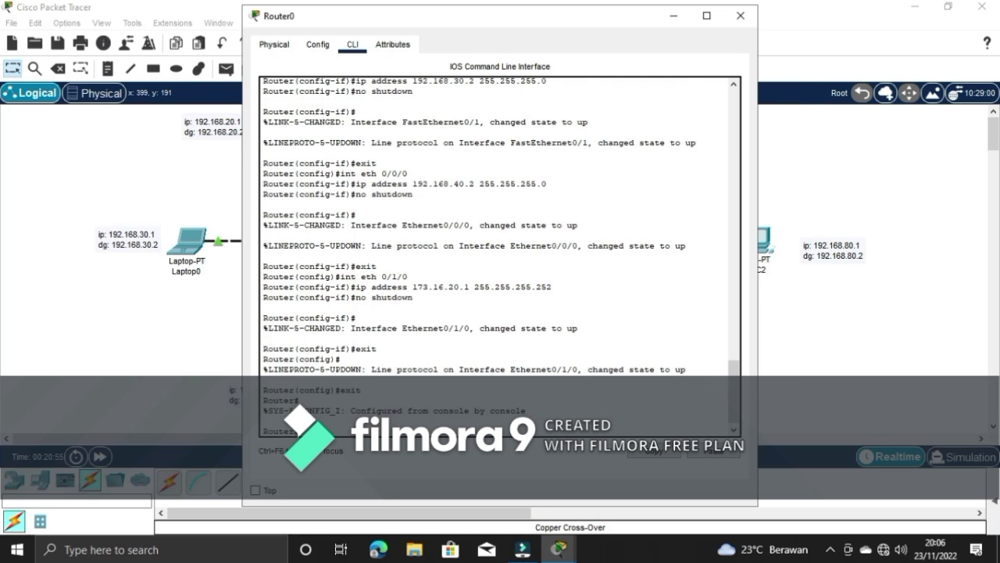
# Add static routes on Router0 to 192.168.50.0 and 192.168.60.0 with mask 255.255.255.0 via 173.16.20.2, exit configuration and close the router window
pyautogui.write('conf t')
pyautogui.press('Return')
pyautogui.write('ig)')
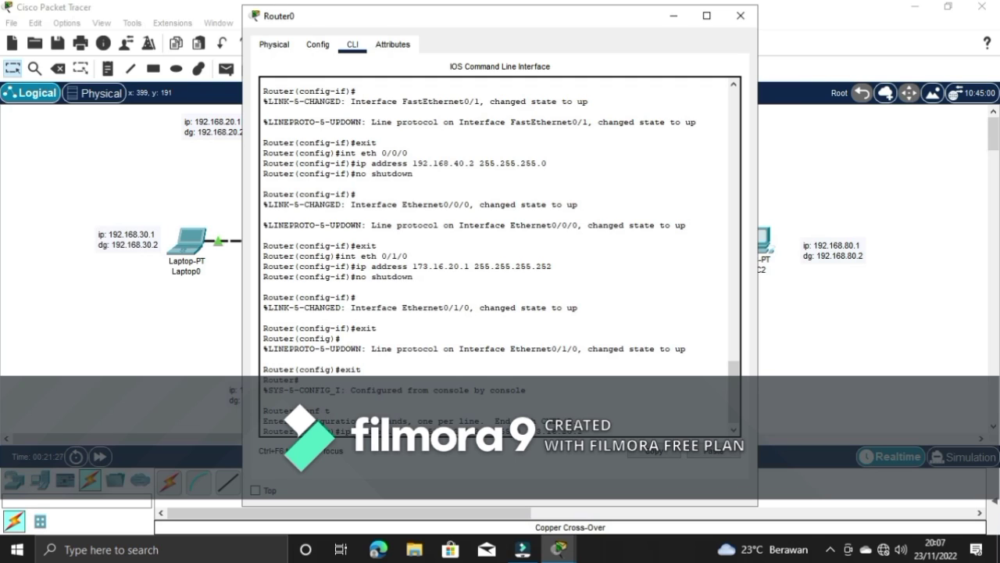
pyautogui.press('Return')
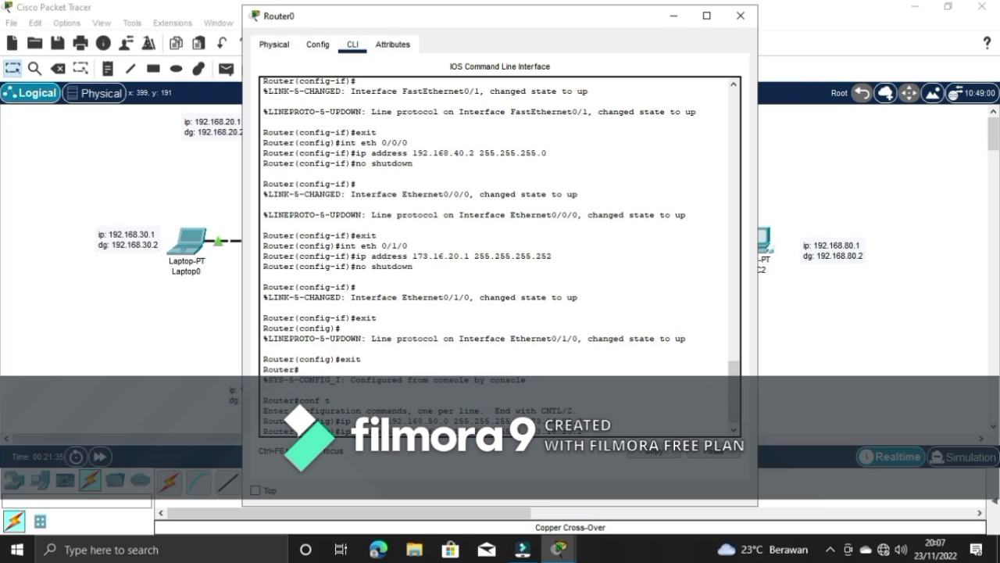
pyautogui.press('Return')
pyautogui.write('exit')
pyautogui.press('Return')
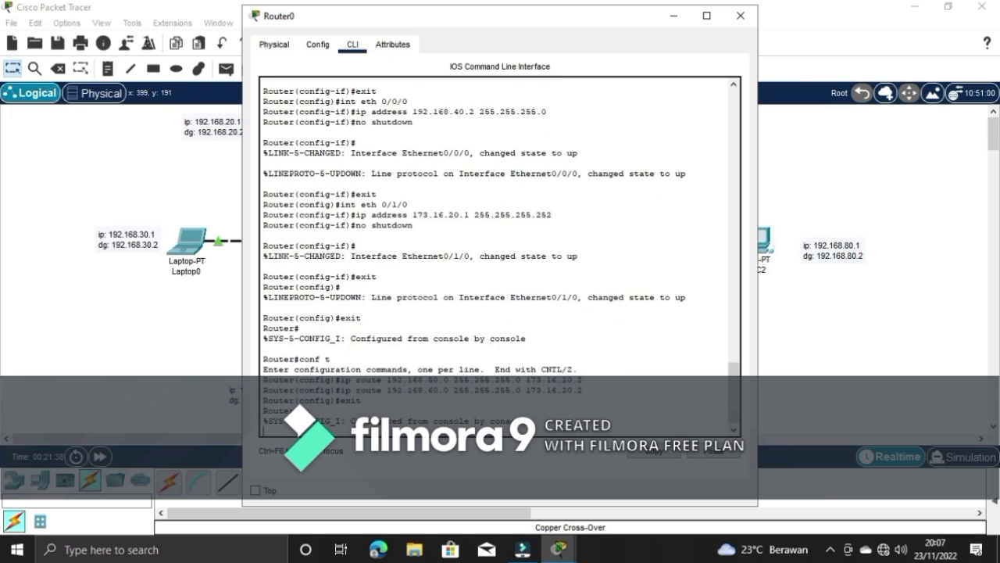
pyautogui.click(740, 15)
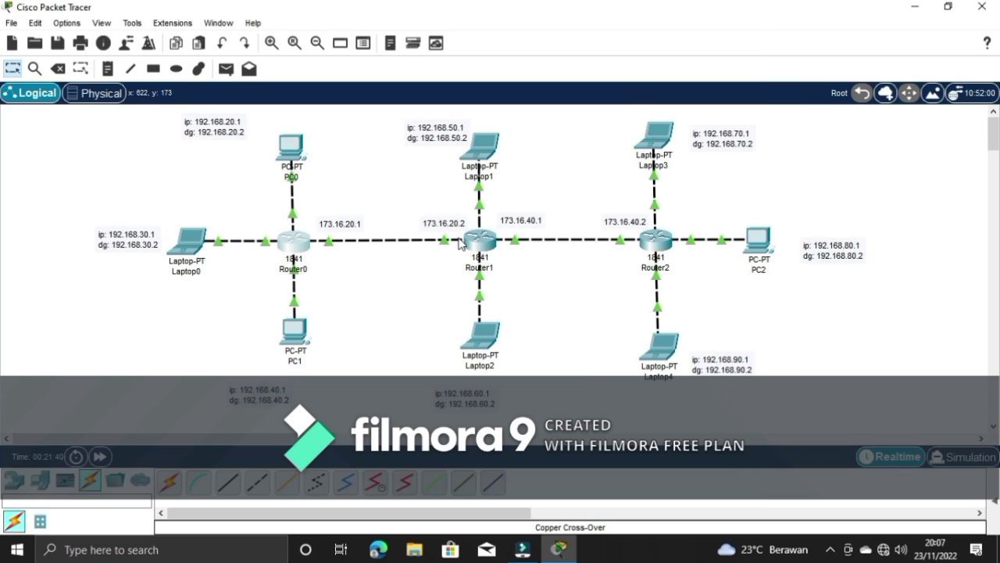
# Open Router1's command line and exit configuration mode to the privileged prompt
pyautogui.click(482, 242)
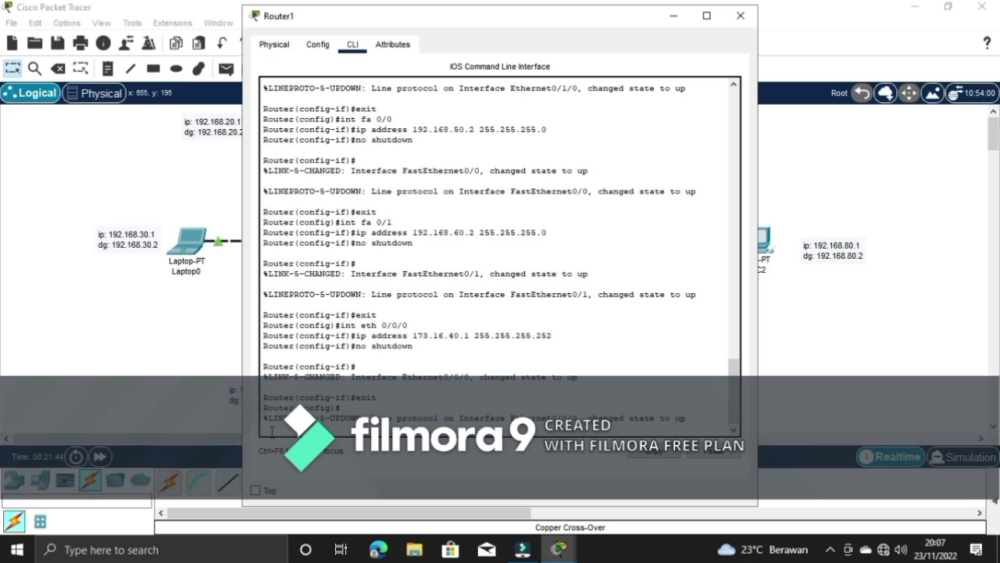
pyautogui.write('ex')
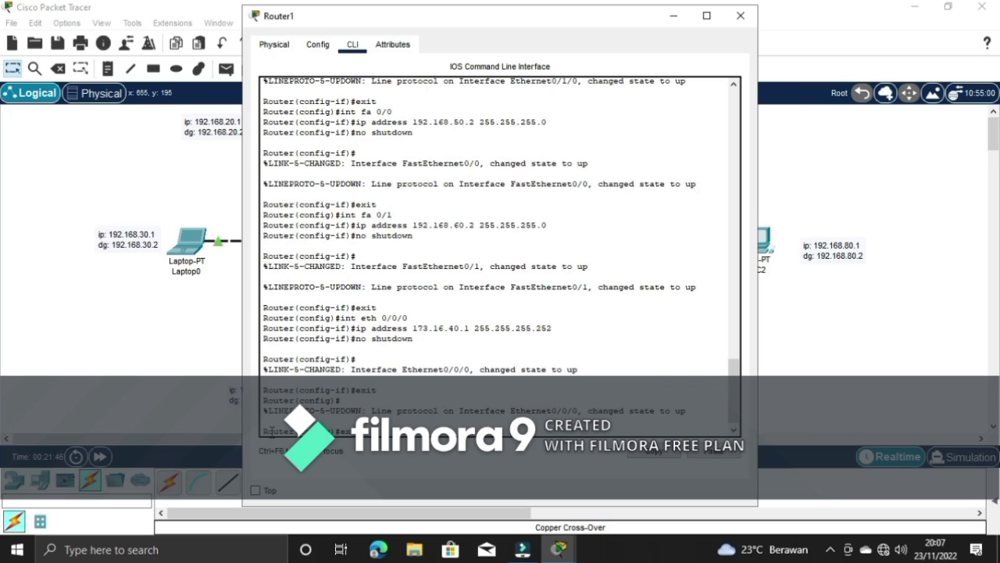
pyautogui.write('it')
pyautogui.press('Return')
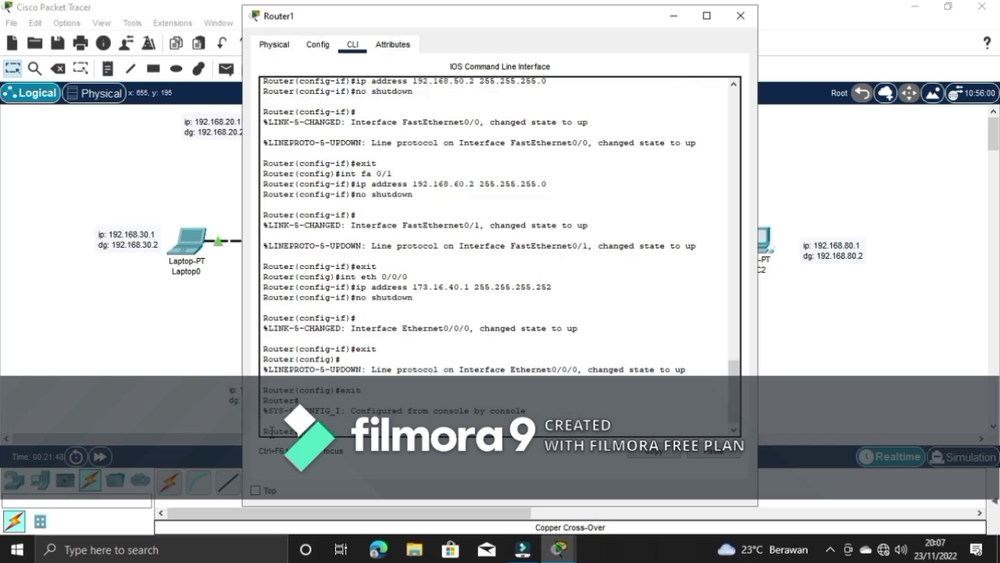
# Add static routes on Router1 to 192.168.20.0, 192.168.30.0 and 192.168.40.0 with mask 255.255.255.0 via 173.16.20.1, exit configuration and close the router window
pyautogui.write('conf t')
pyautogui.press('Return')
pyautogui.write('ip')
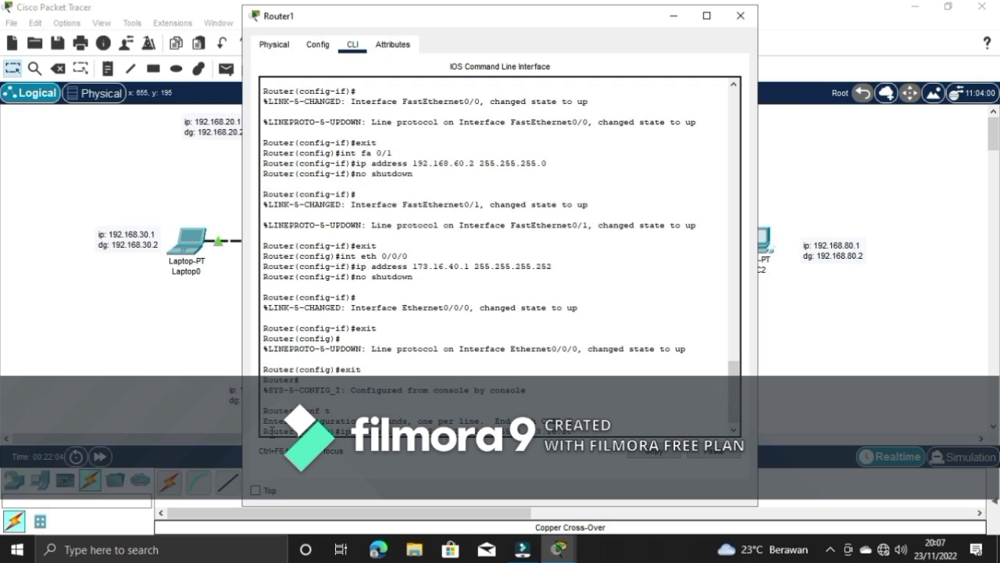
pyautogui.write('2')
pyautogui.press('Return')
pyautogui.press('Up')
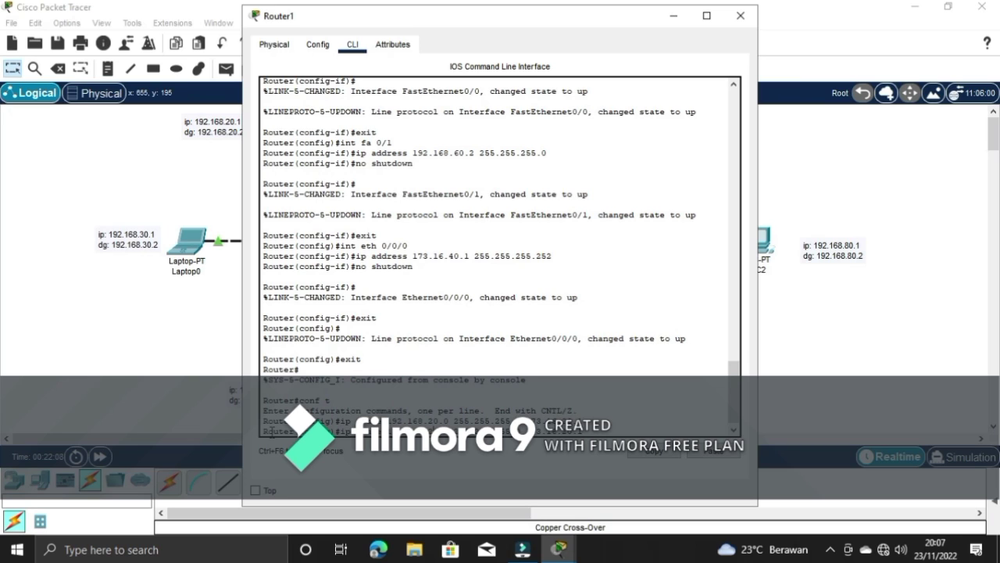
pyautogui.press('Return')
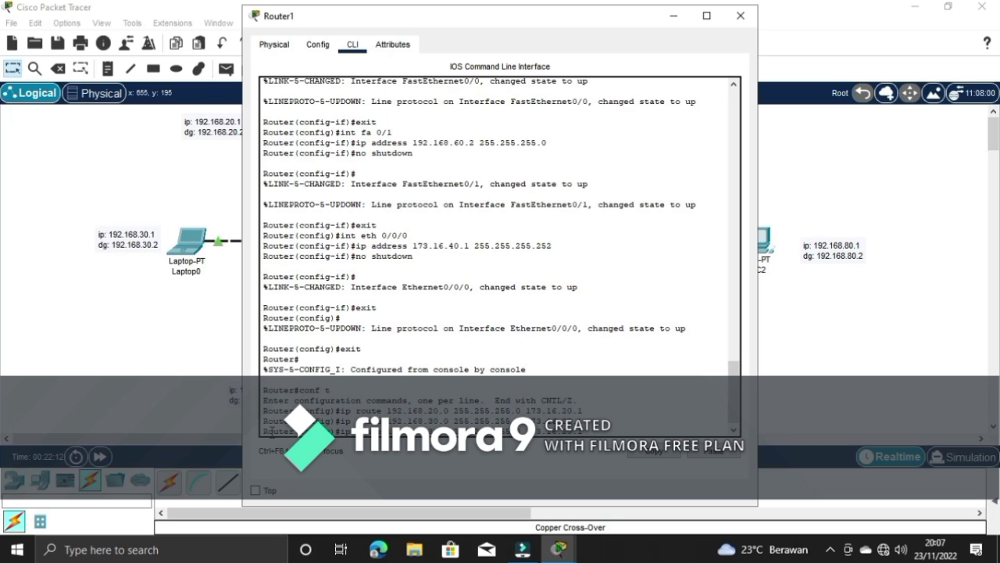
pyautogui.press('Return')
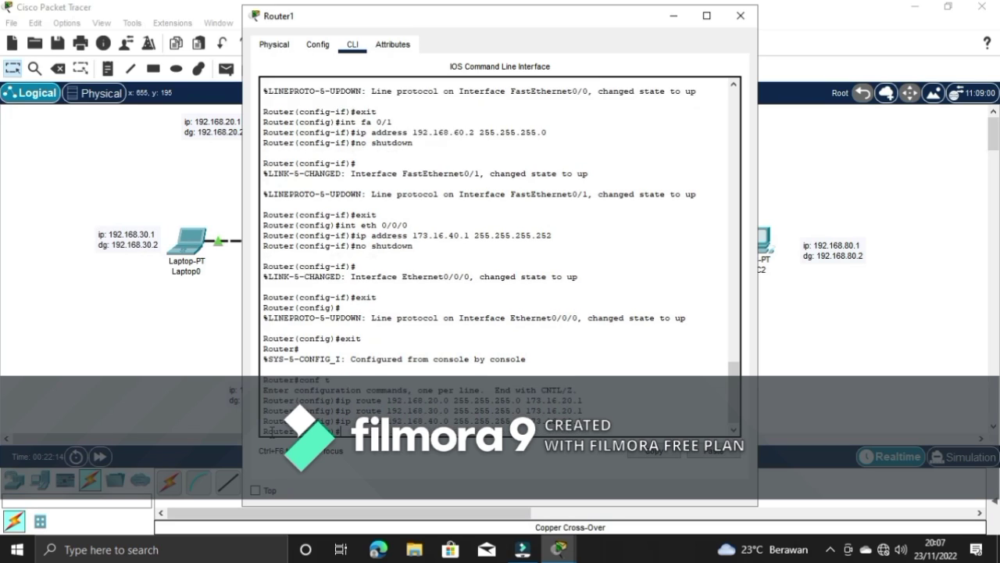
pyautogui.write('exit')
pyautogui.press('Return')
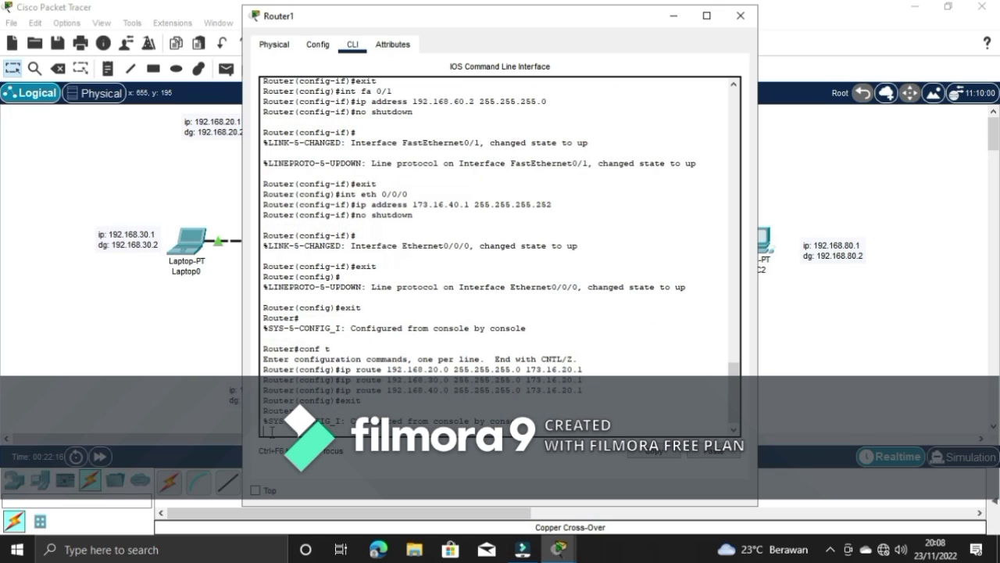
pyautogui.click(740, 16)
# Open Laptop2's Command Prompt and ping 192.168.20.1 to test the connection to PC0
pyautogui.click(479, 344)
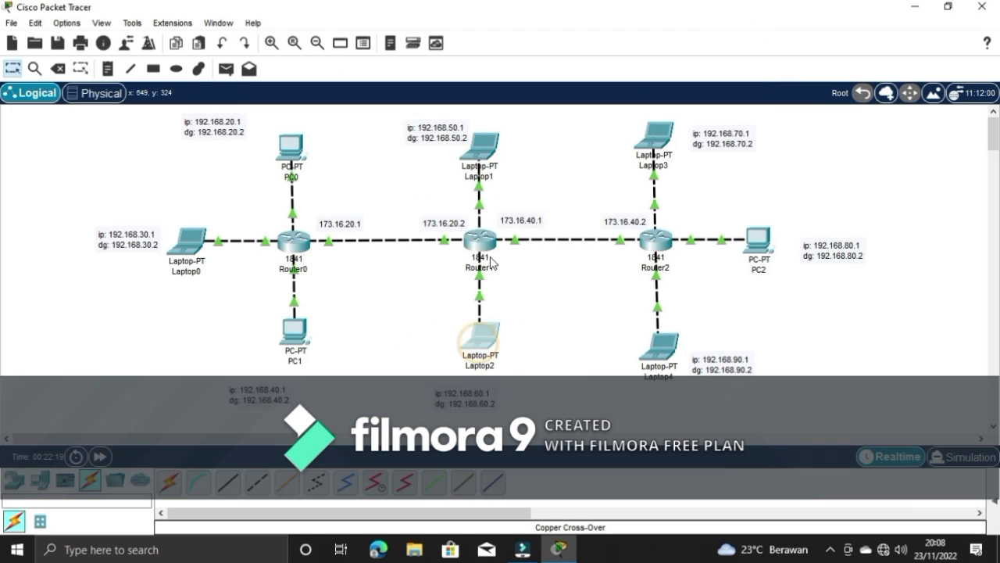
pyautogui.click(469, 21)
pyautogui.moveTo(495, 26); pyautogui.dragTo(674, 24)
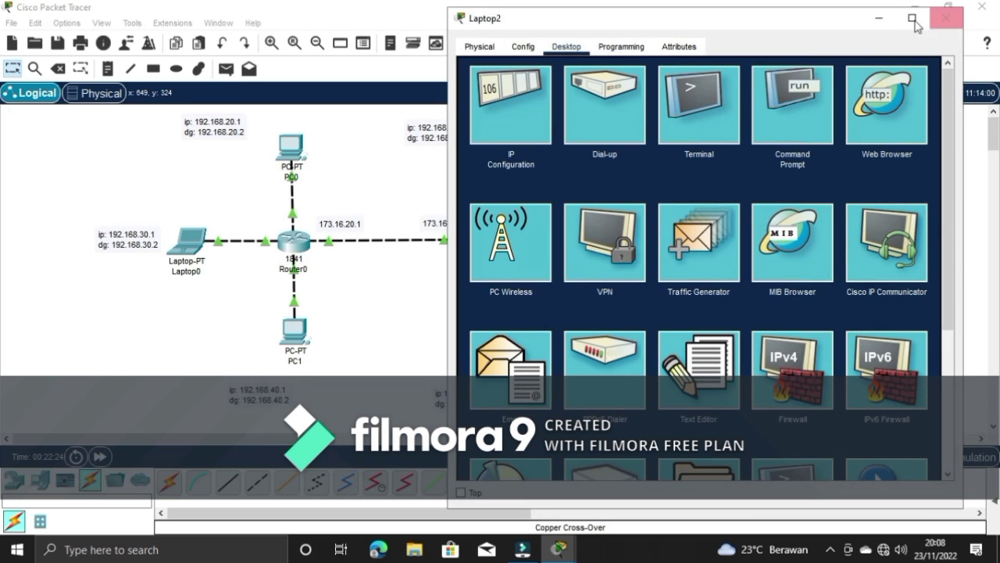
pyautogui.click(880, 17)
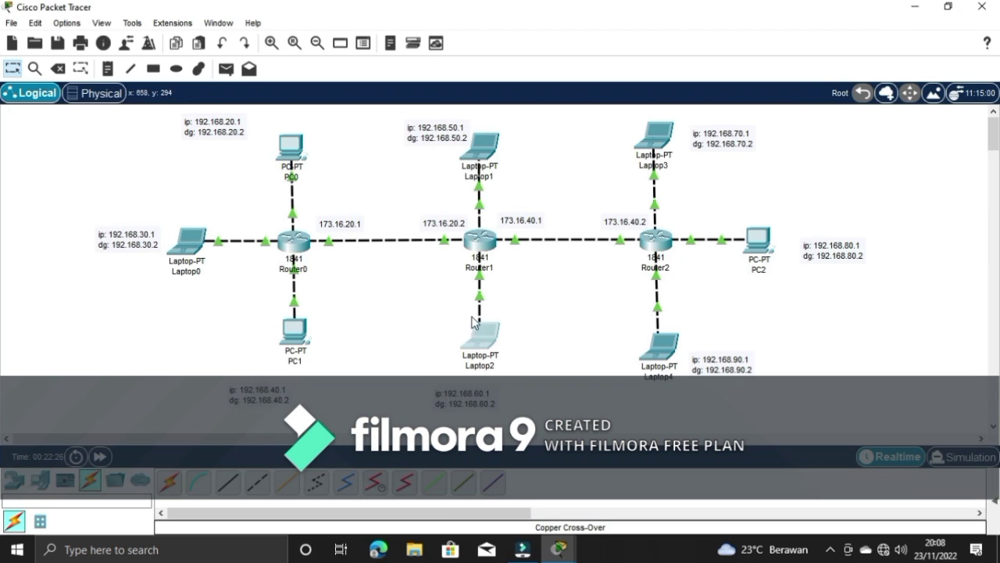
pyautogui.click(479, 340)
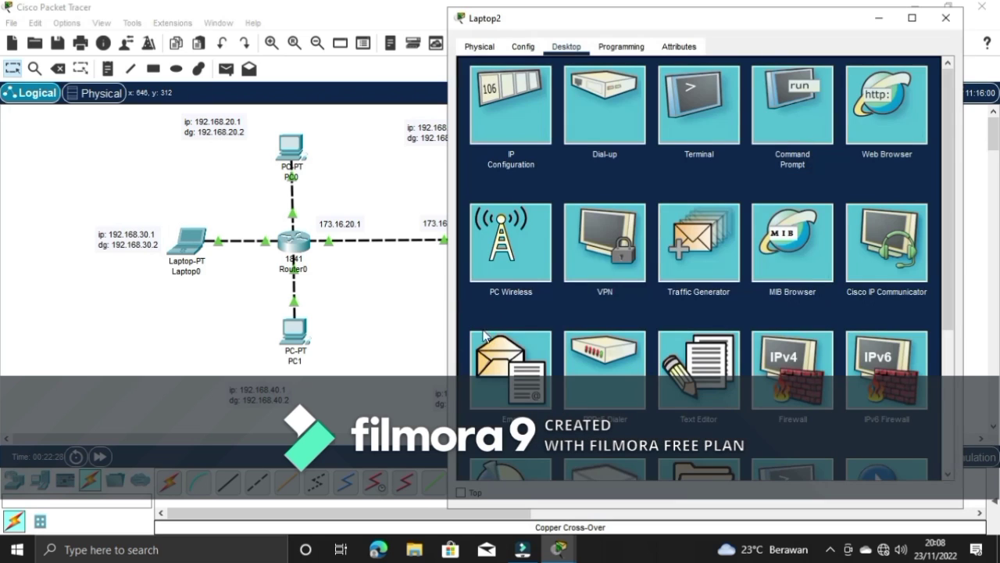
pyautogui.click(811, 123)
pyautogui.click(537, 128)
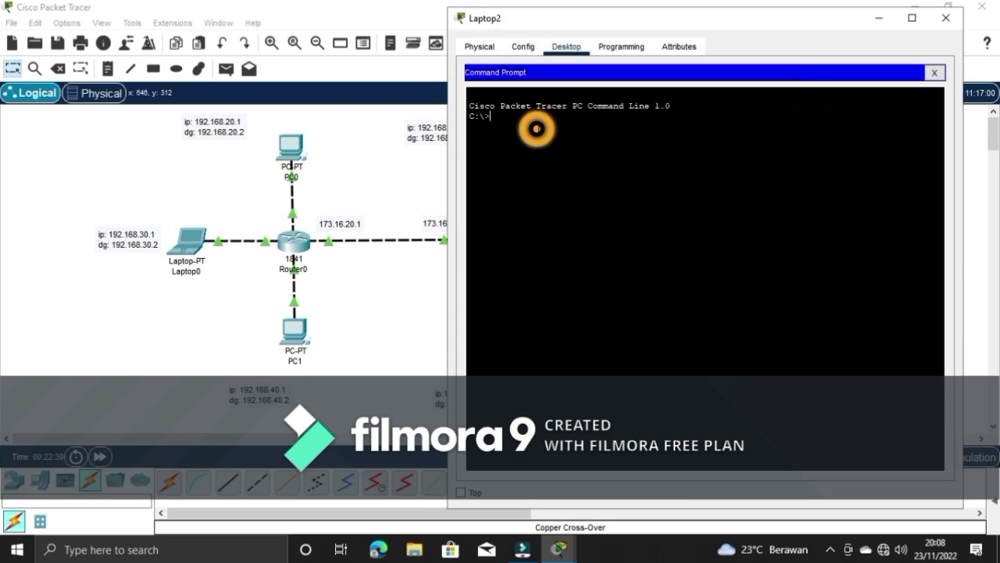
pyautogui.write('ping ')
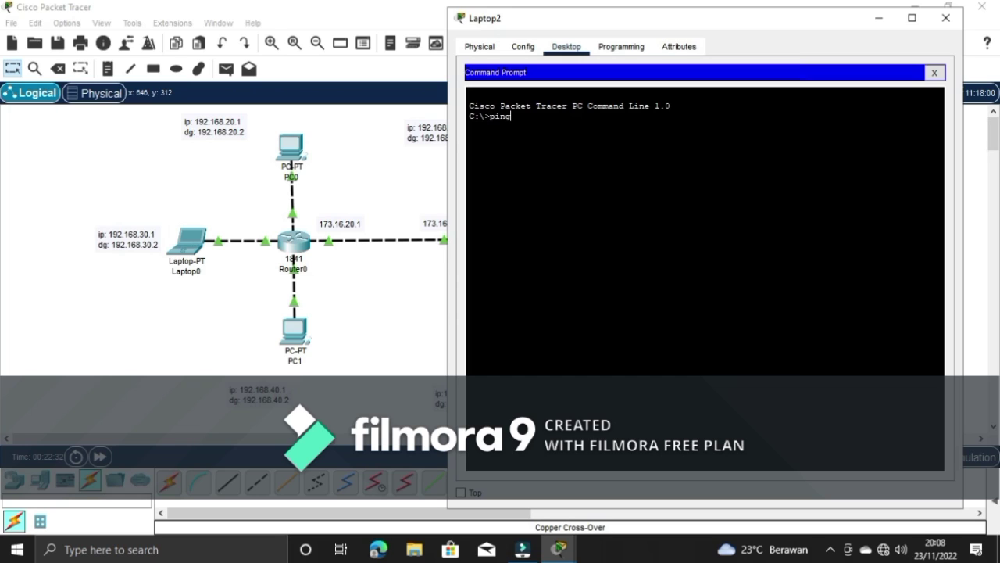
pyautogui.write('192.168.20.1')
pyautogui.press('Return')
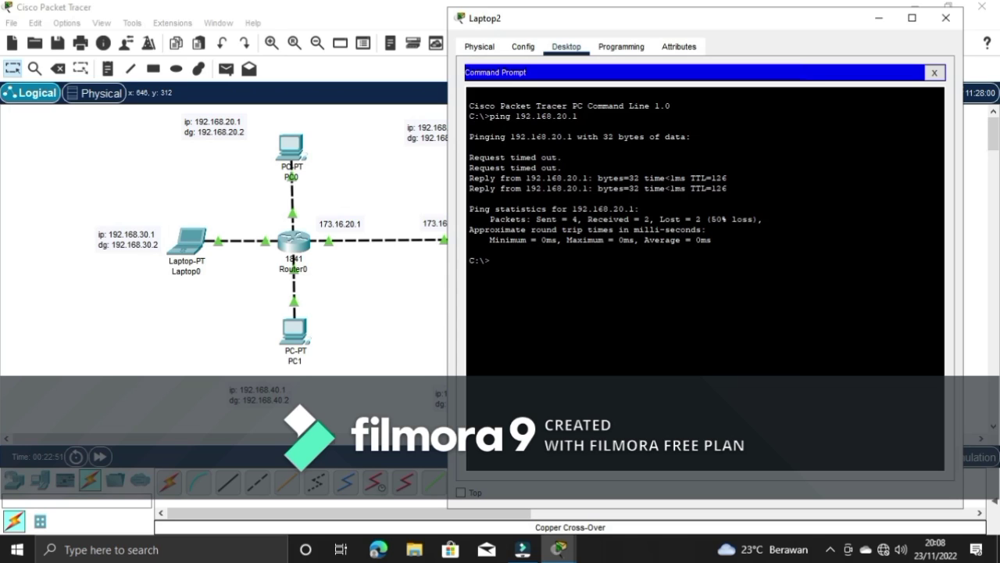
# Ping 192.168.30.1 from Laptop2 to test the connection to Laptop0, and close Laptop2's window
pyautogui.press('Up')
pyautogui.press('Left')
pyautogui.press('Left')
pyautogui.press('Left')
pyautogui.press('BackSpace')
pyautogui.write('3')
pyautogui.press('Return')
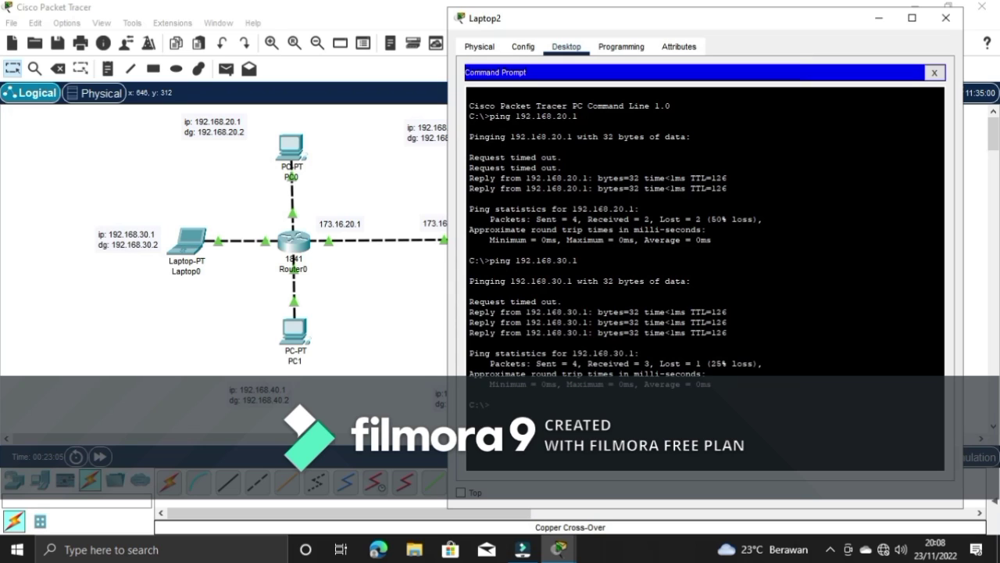
pyautogui.click(946, 17)
# Open Laptop0's Command Prompt, ping 192.168.50.1 to test the connection to Laptop1, and close the window
pyautogui.click(196, 256)
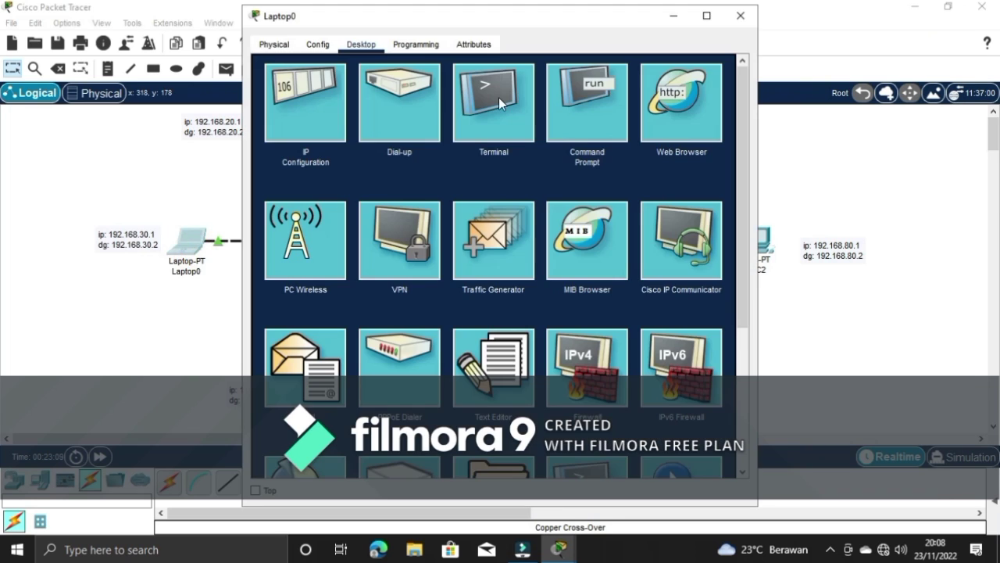
pyautogui.moveTo(565, 24); pyautogui.dragTo(655, 25)
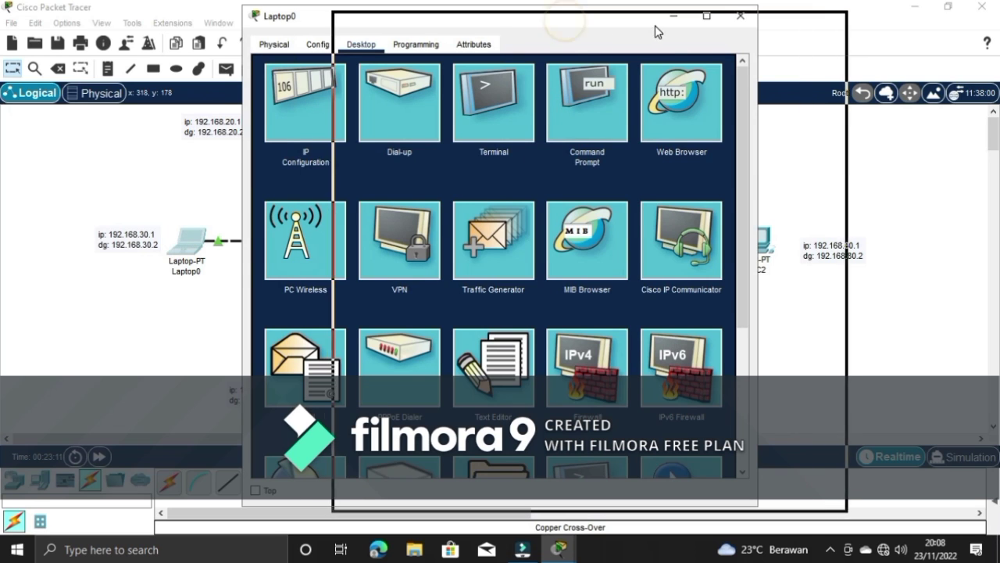
pyautogui.click(667, 99)
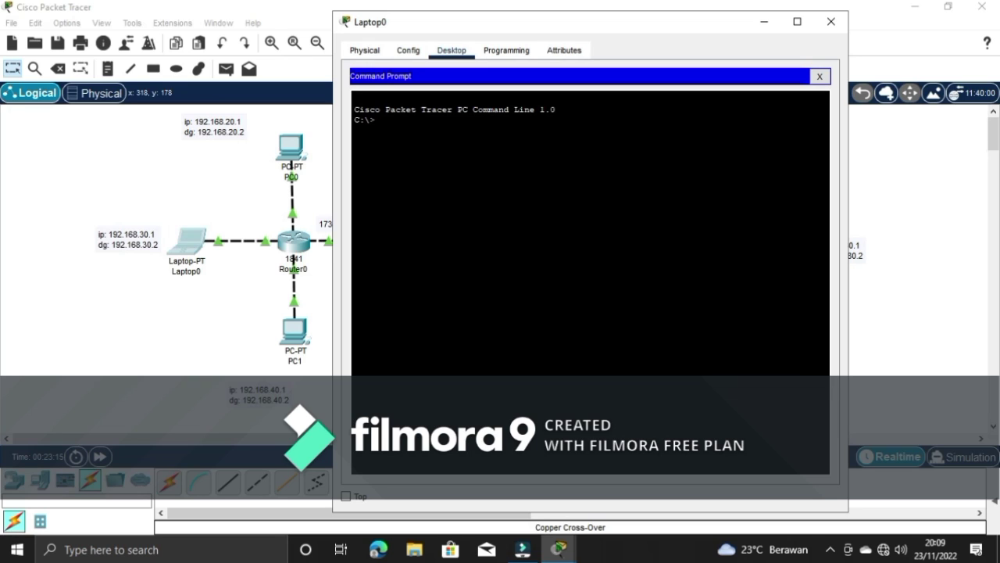
pyautogui.click(444, 129)
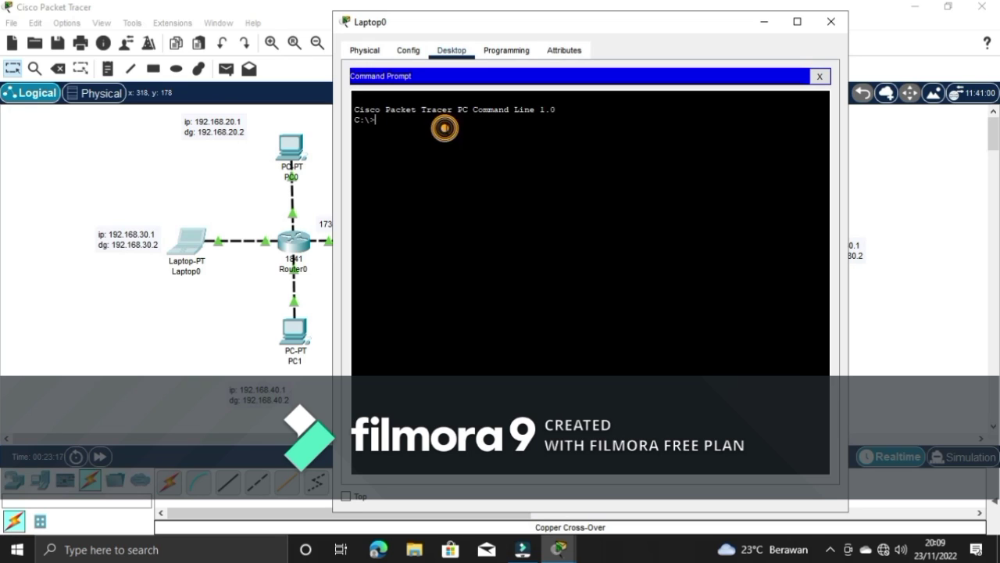
pyautogui.write('ping')
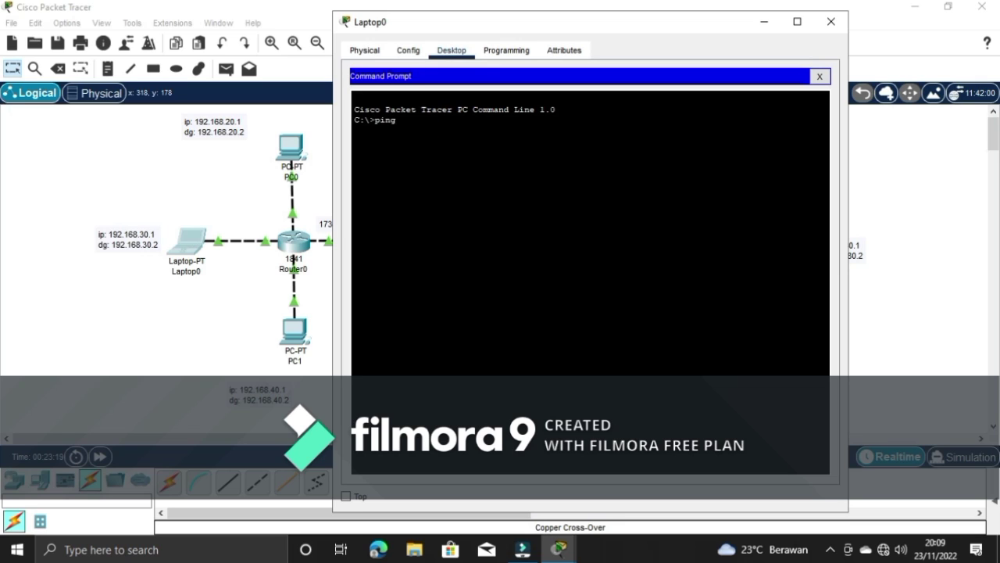
pyautogui.write(' 192.168.50.1')
pyautogui.press('Return')
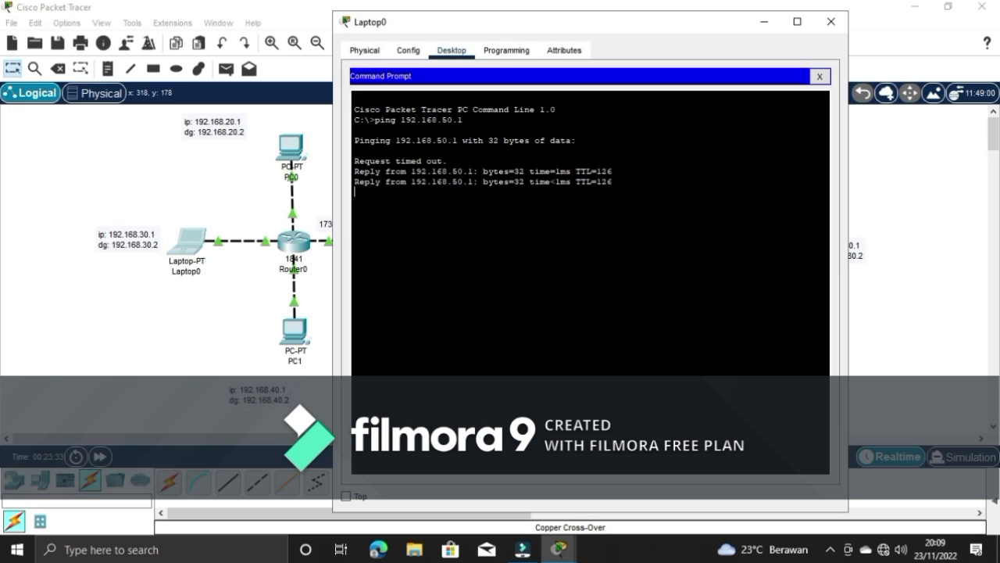
pyautogui.click(827, 30)
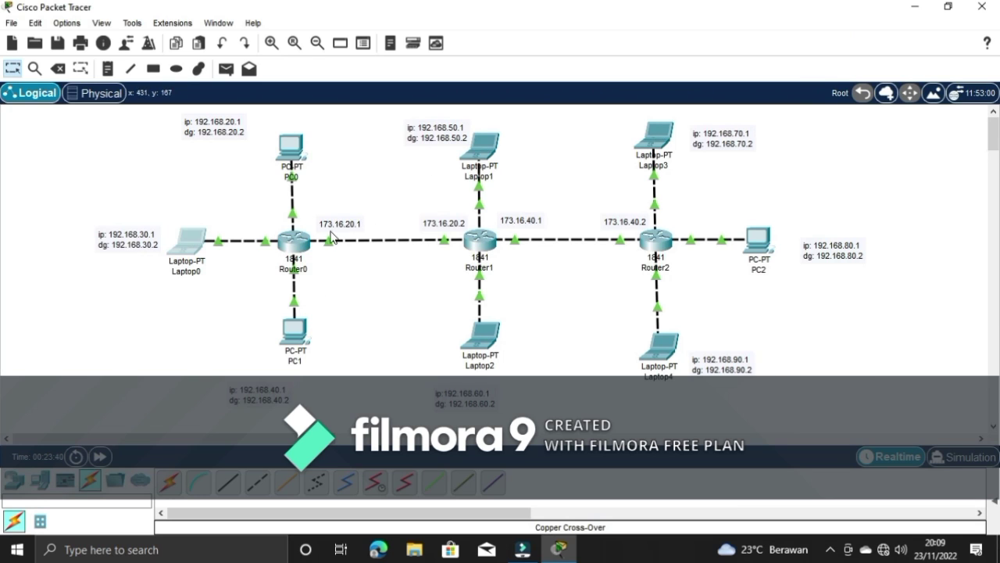
# Add static routes on Router0 to 192.168.70.0, 192.168.80.0 and 192.168.90.0 with mask 255.255.255.0 via 173.16.20.2, exit configuration and close the router window
pyautogui.click(289, 249)
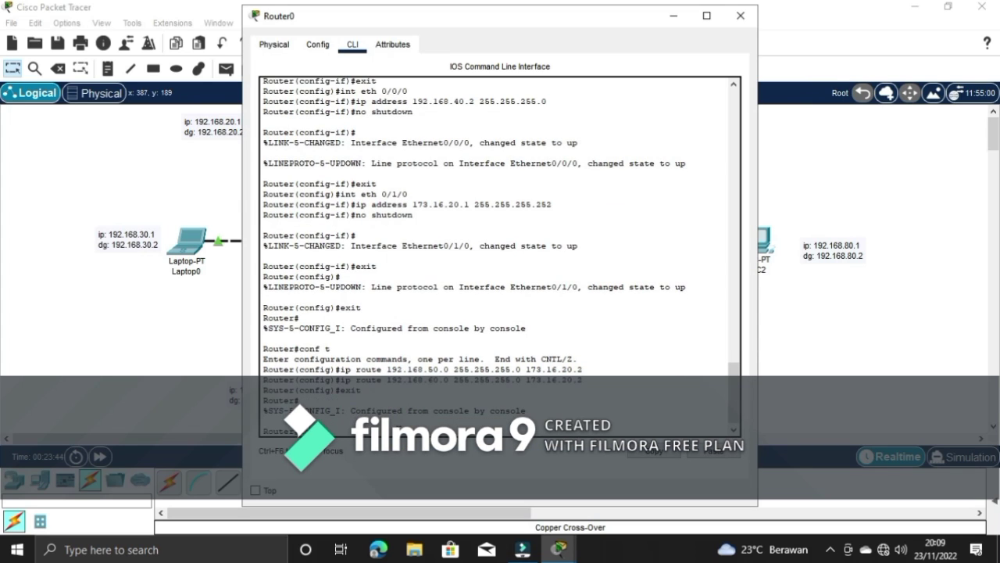
pyautogui.hotkey('ctrl', 'v')
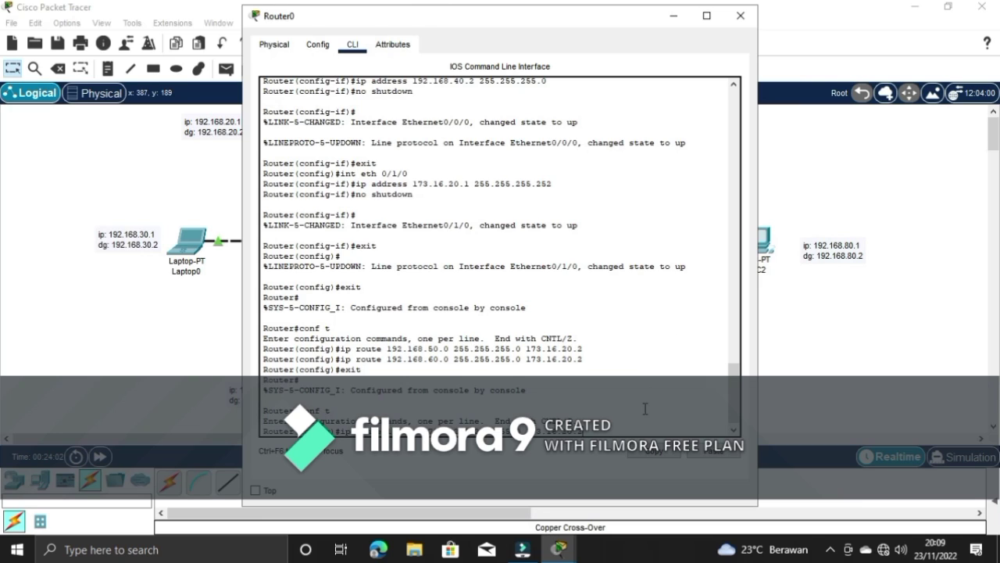
pyautogui.press('Return')
pyautogui.write('ip')
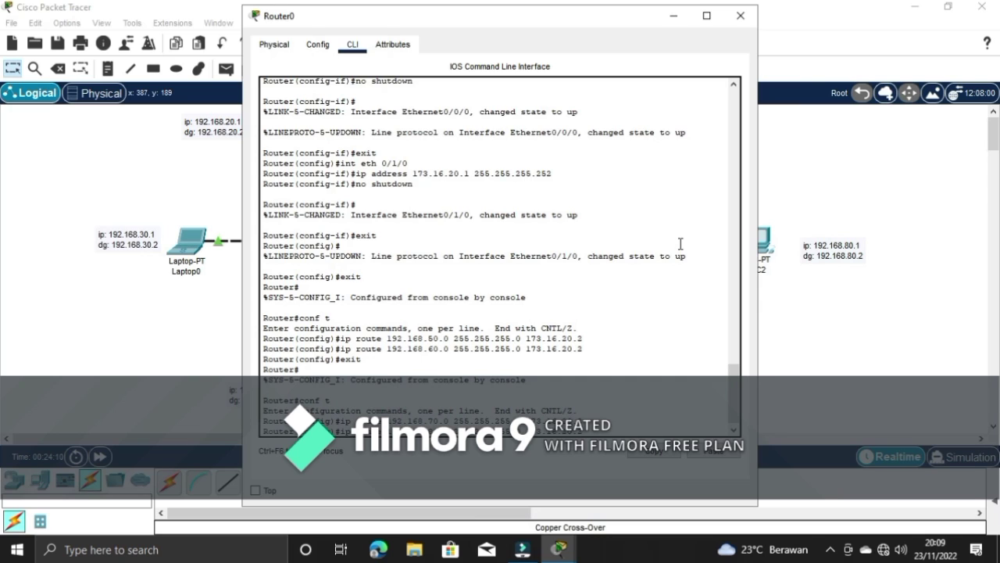
pyautogui.click(670, 19)
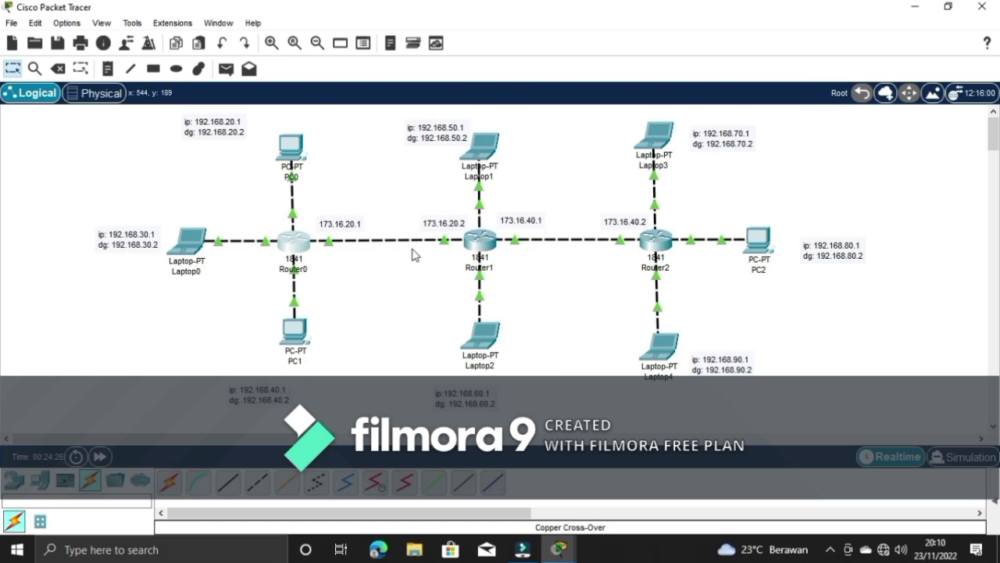
pyautogui.click(295, 240)
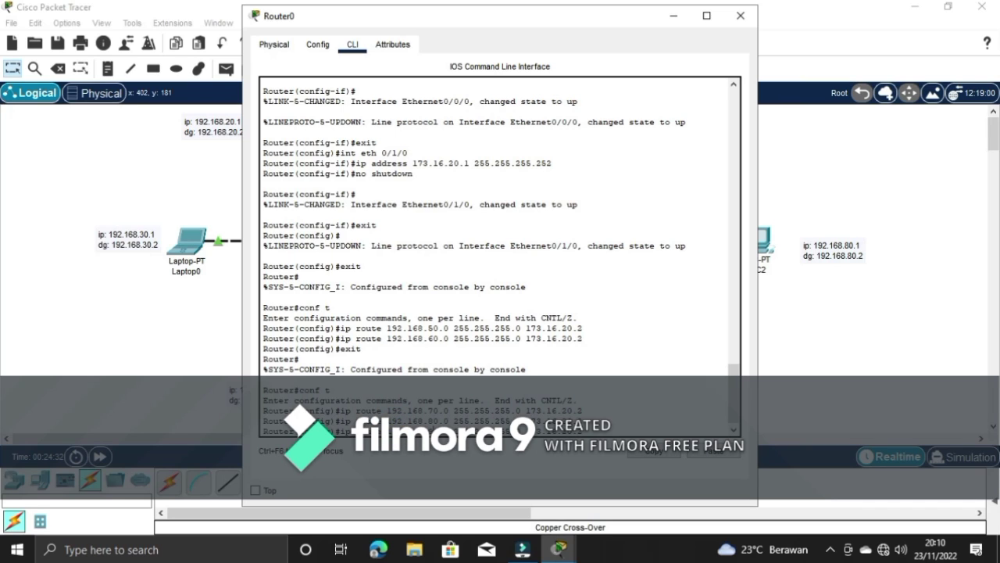
pyautogui.press('Return')
pyautogui.write('ex')
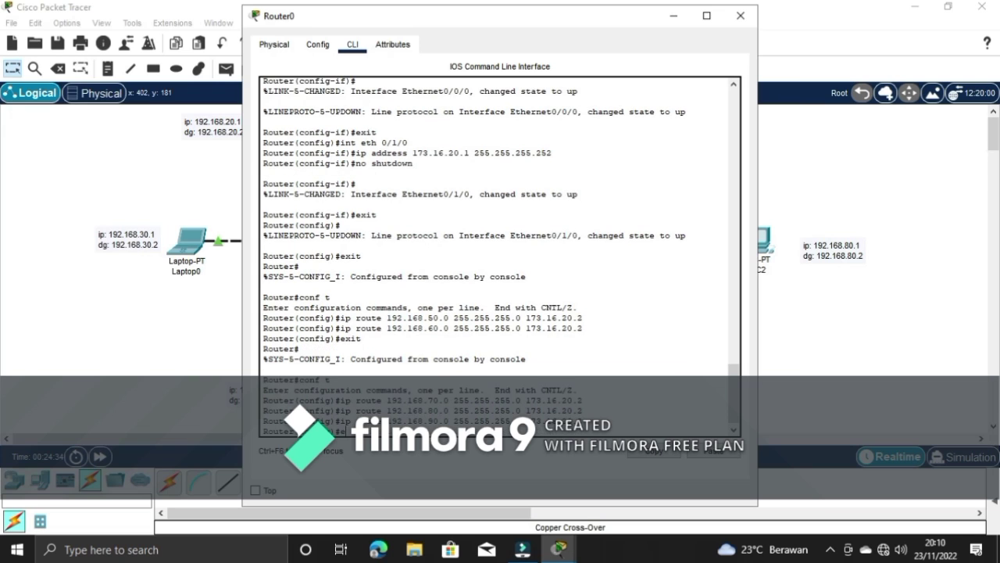
pyautogui.write('it')
pyautogui.press('Return')
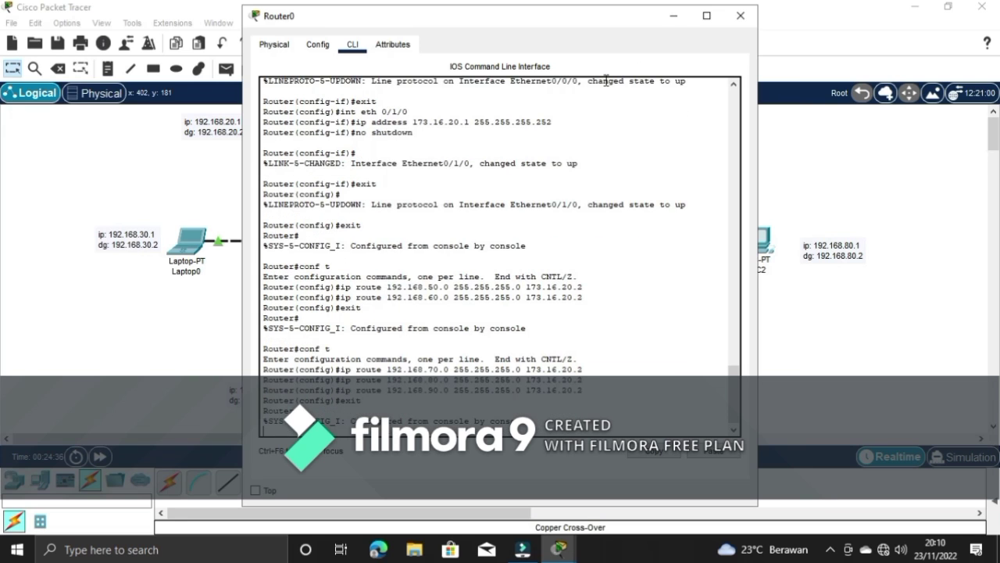
pyautogui.click(740, 16)
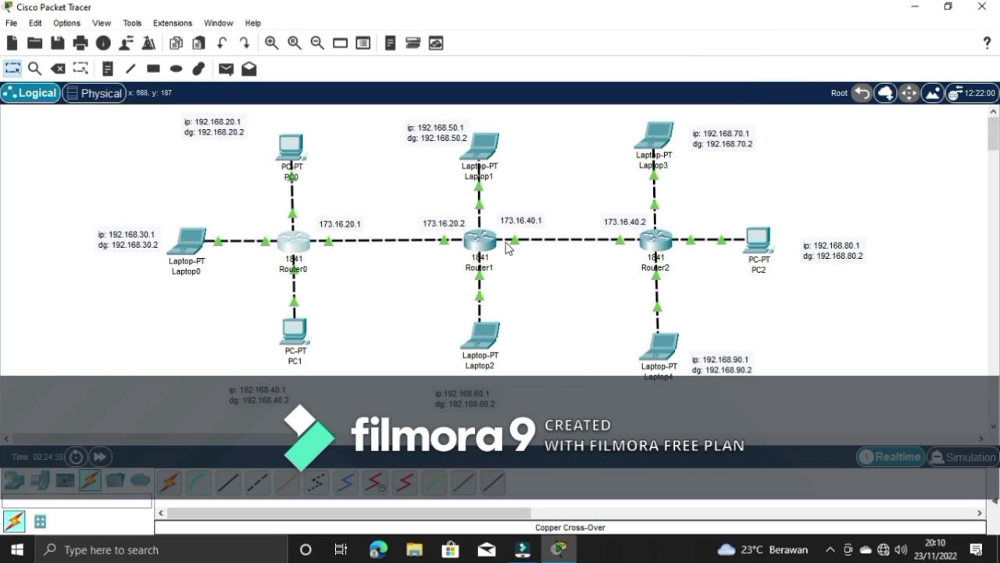
# Add static routes on Router1 to 192.168.70.0, 192.168.80.0 and 192.168.90.0 with mask 255.255.255.0 via 173.16.40.2, exit configuration and close the router window
pyautogui.click(479, 241)
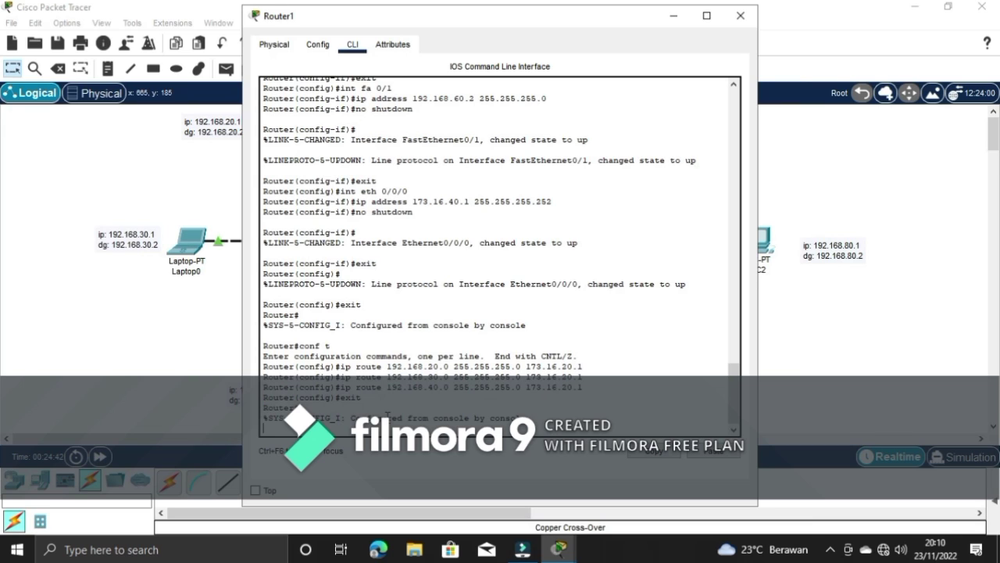
pyautogui.press('Return')
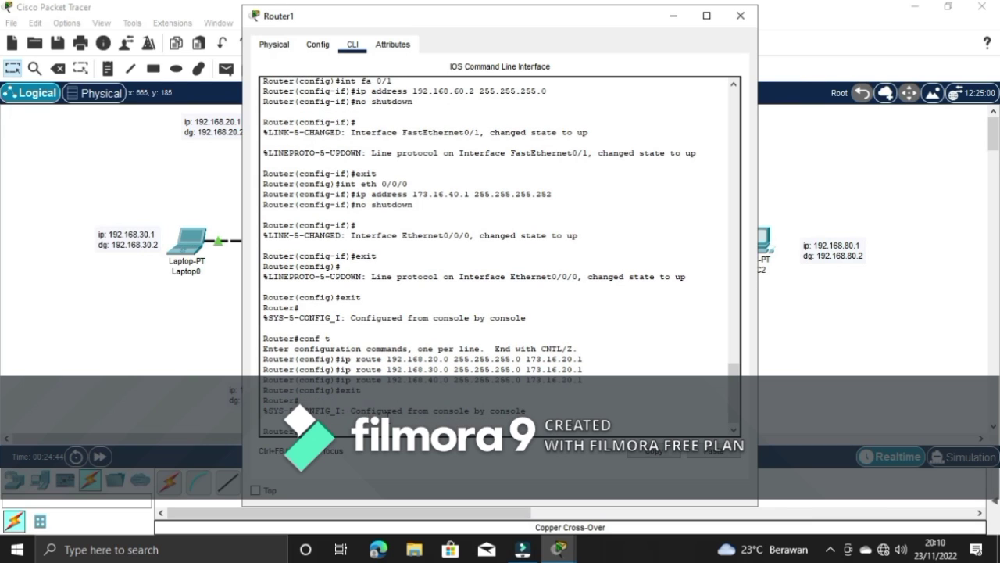
pyautogui.write('conf t')
pyautogui.press('Return')
pyautogui.write('ip')
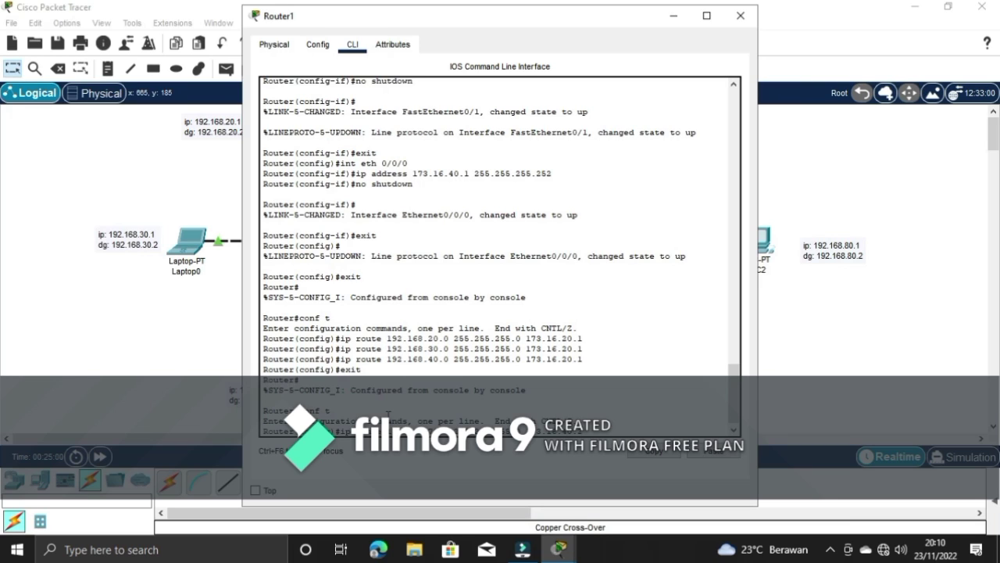
pyautogui.press('Return')
pyautogui.write('ip')
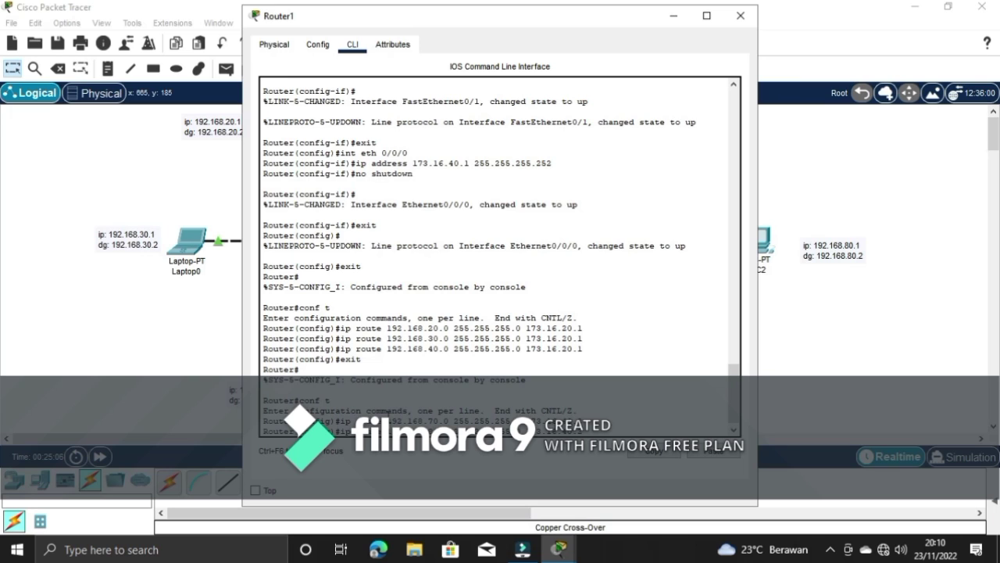
pyautogui.press('Return')
pyautogui.write('ip')
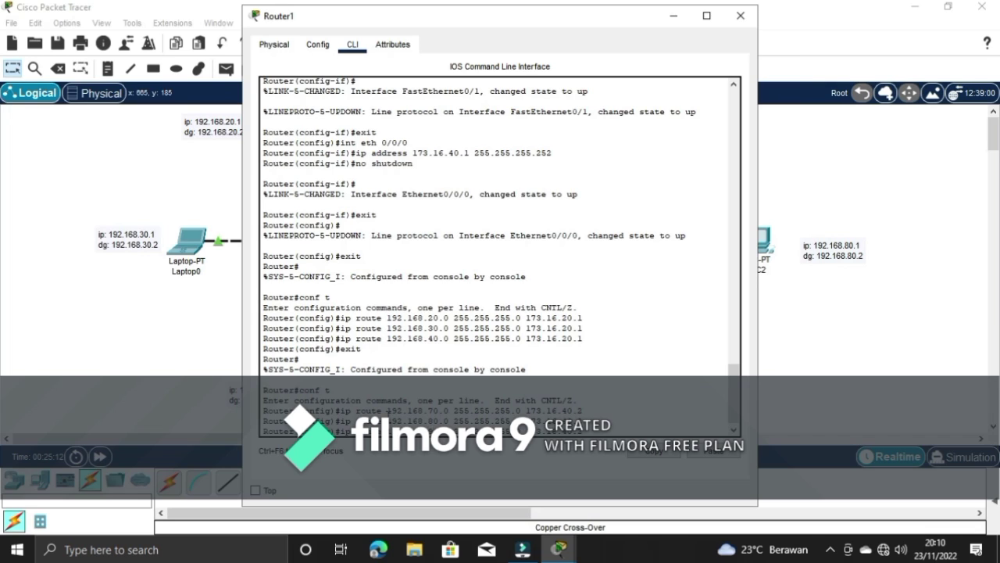
pyautogui.press('Return')
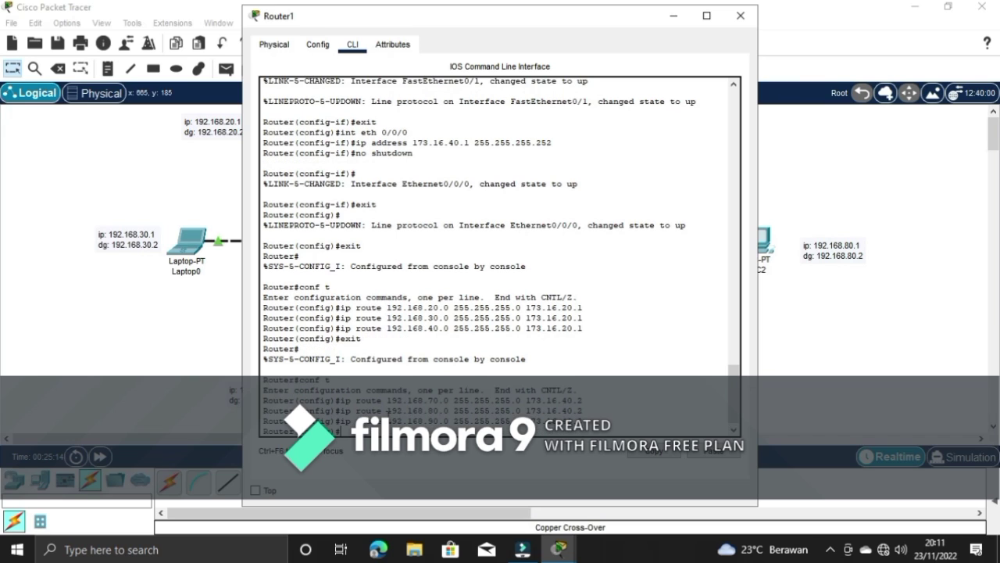
pyautogui.write('exit')
pyautogui.press('Return')
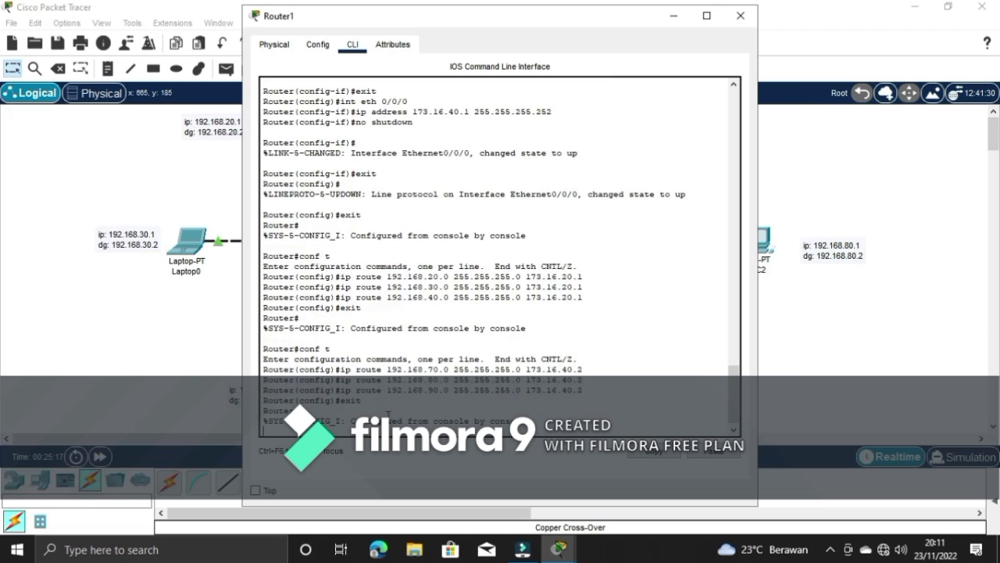
pyautogui.click(741, 17)
# Open Router2's command line and exit its configuration mode to return to the privileged prompt
pyautogui.click(660, 245)
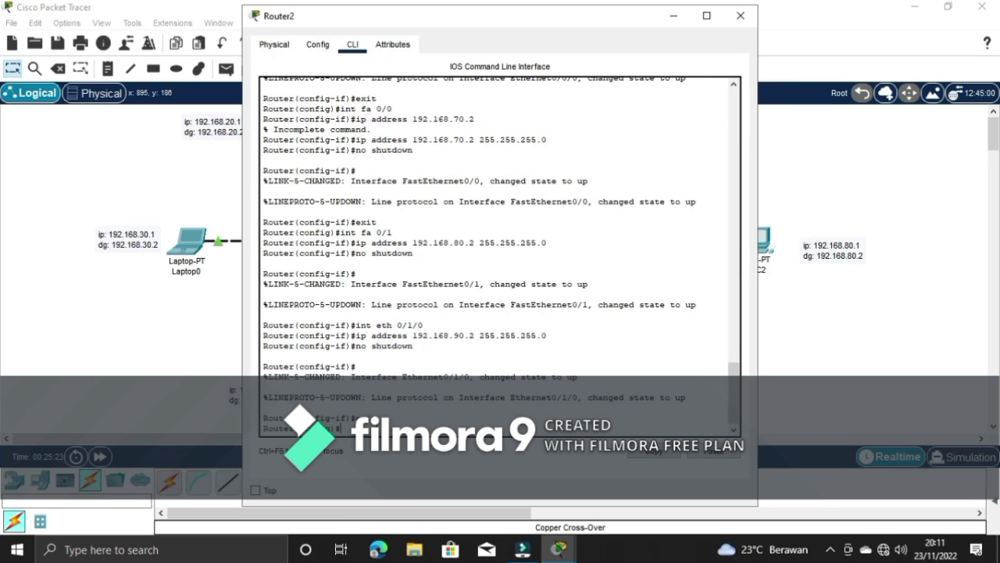
pyautogui.write('exit')
pyautogui.press('Return')
pyautogui.write('exit')
pyautogui.press('Return')
pyautogui.press('Return')
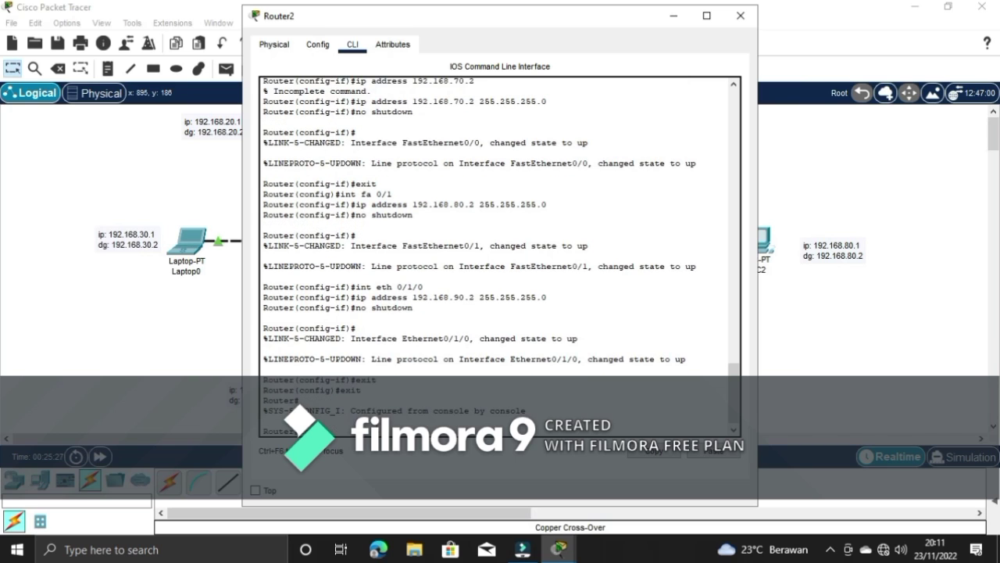
# Add static routes on Router2 to 192.168.50.0 and 192.168.60.0 with mask 255.255.255.0 via 173.16.40.1, exit configuration and close the router window
pyautogui.write('conf t')
pyautogui.press('Return')
pyautogui.write('ip')
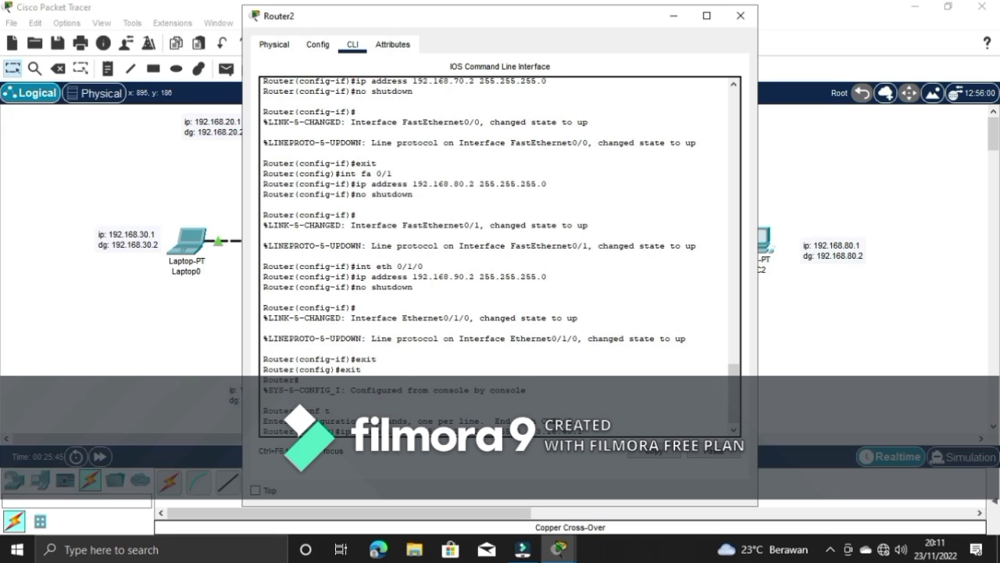
pyautogui.press('Return')
pyautogui.press('Up')
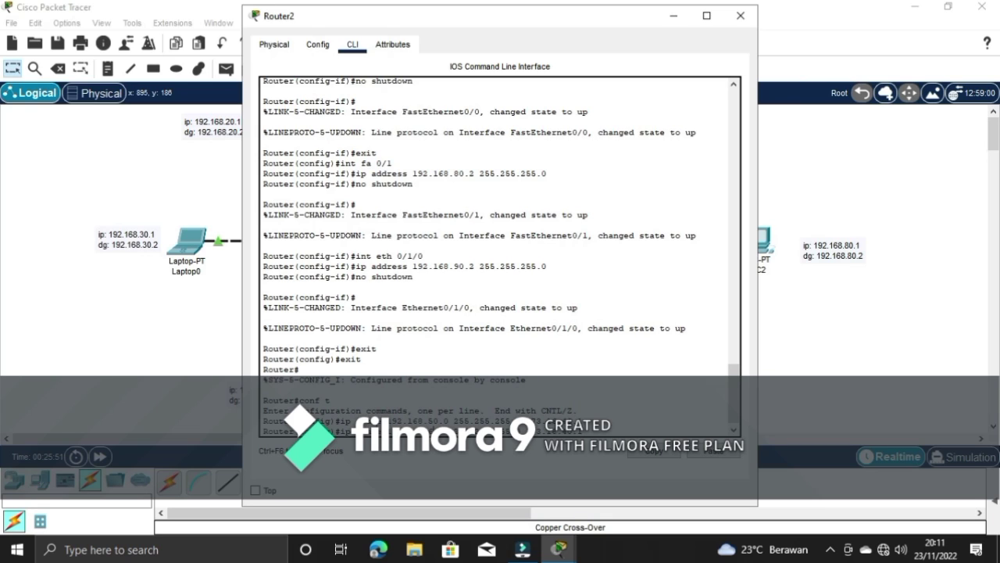
pyautogui.press('Return')
pyautogui.write('exit')
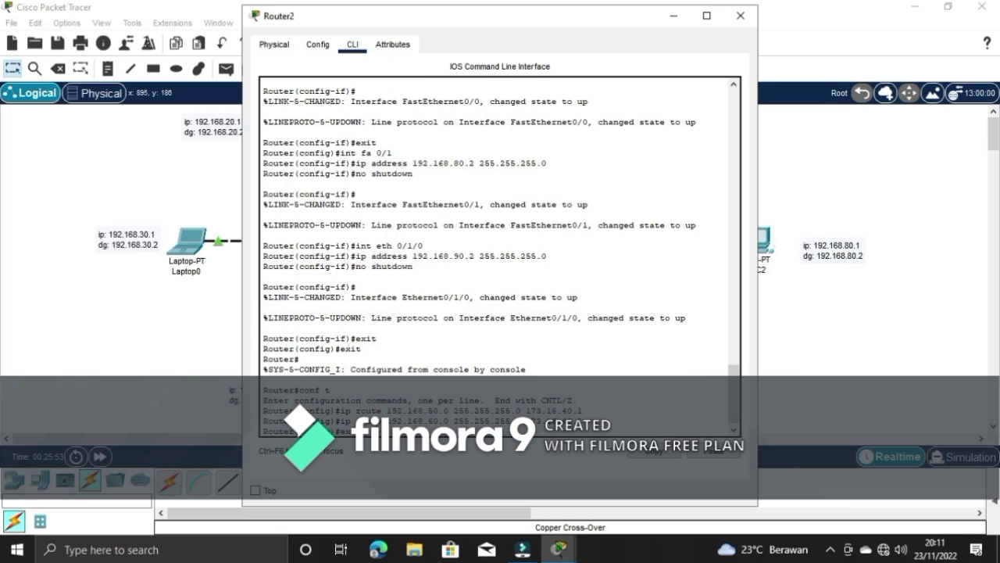
pyautogui.press('Return')
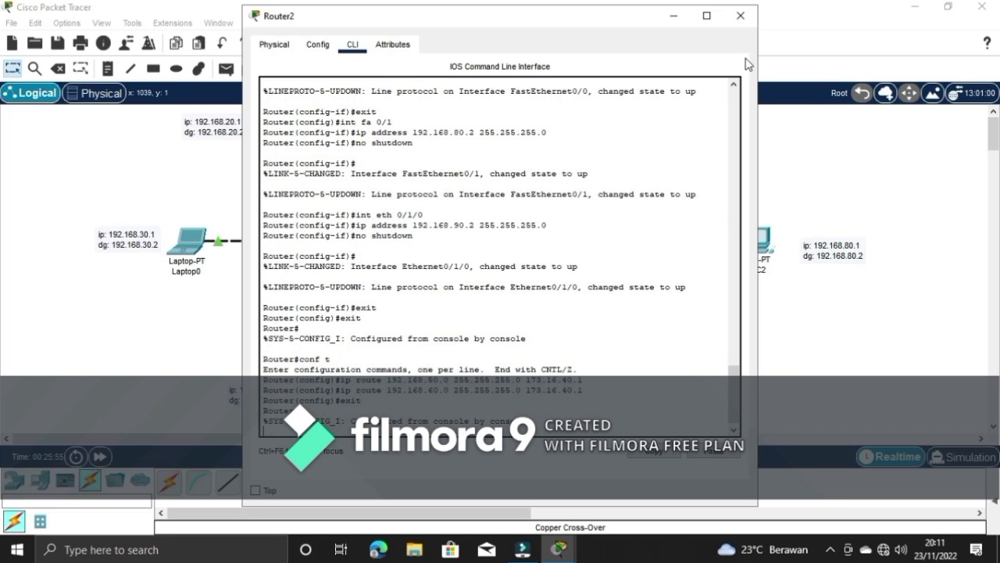
pyautogui.click(740, 15)
# Open Laptop1's Command Prompt, ping 192.168.80.1 to test the connection to PC2, and close the window
pyautogui.click(480, 147)
pyautogui.click(586, 98)
pyautogui.click(306, 115)
pyautogui.write('ping ')
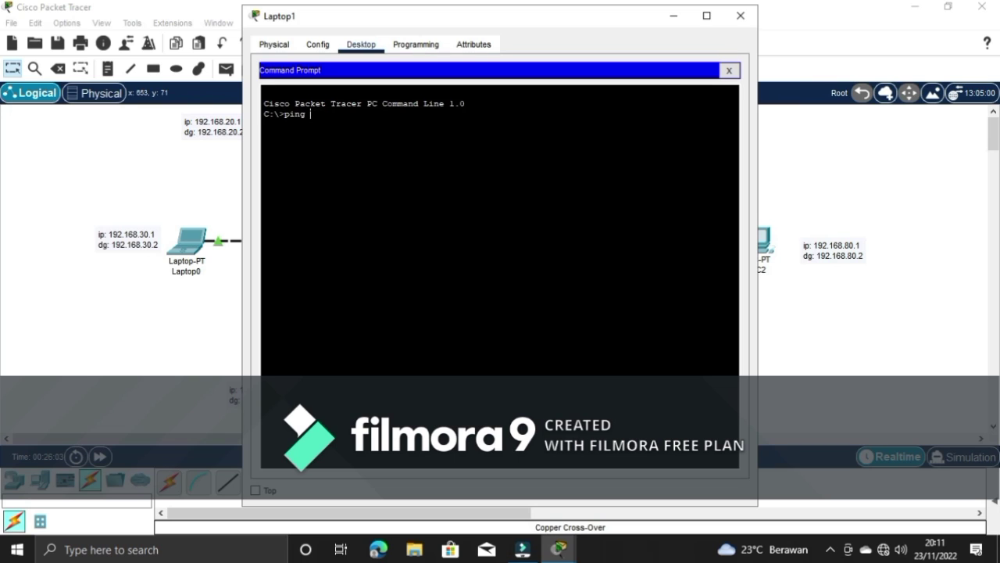
pyautogui.write('192.168.80.1')
pyautogui.press('Return')
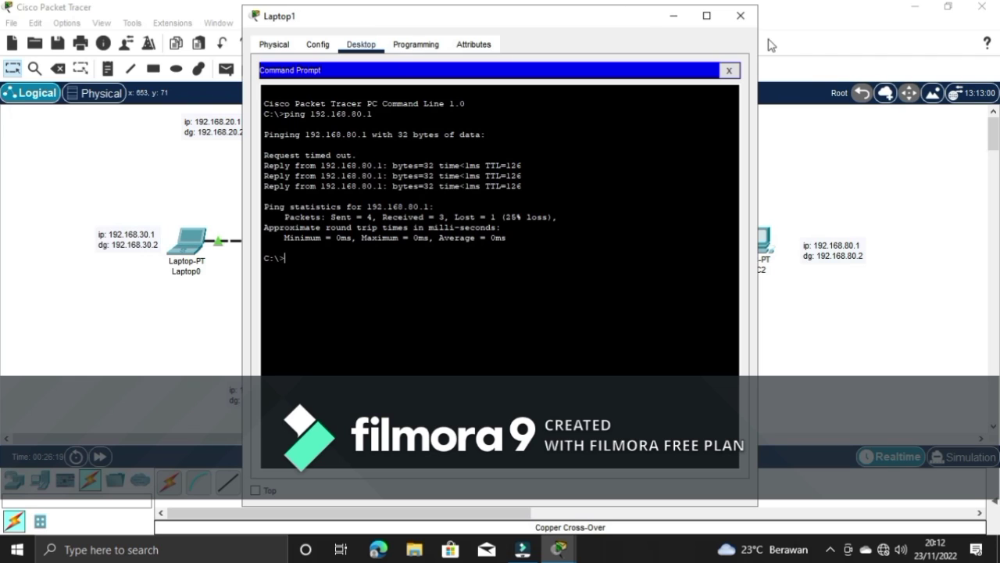
pyautogui.click(739, 16)
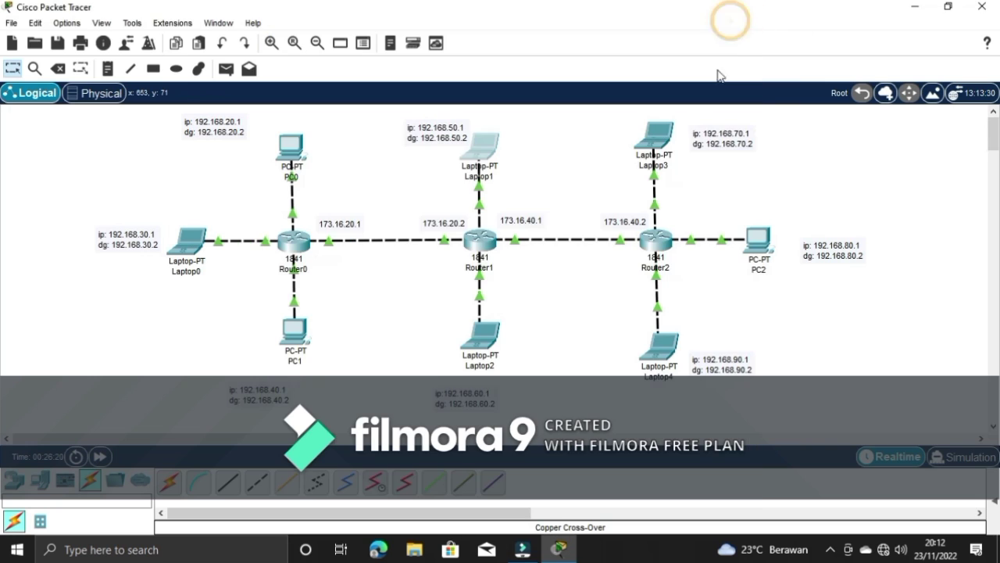
# Add static routes on Router2 to 192.168.20.0, 192.168.30.0 and 192.168.40.0 with mask 255.255.255.0 via 173.16.40.1, exit configuration and close the router window
pyautogui.click(655, 241)
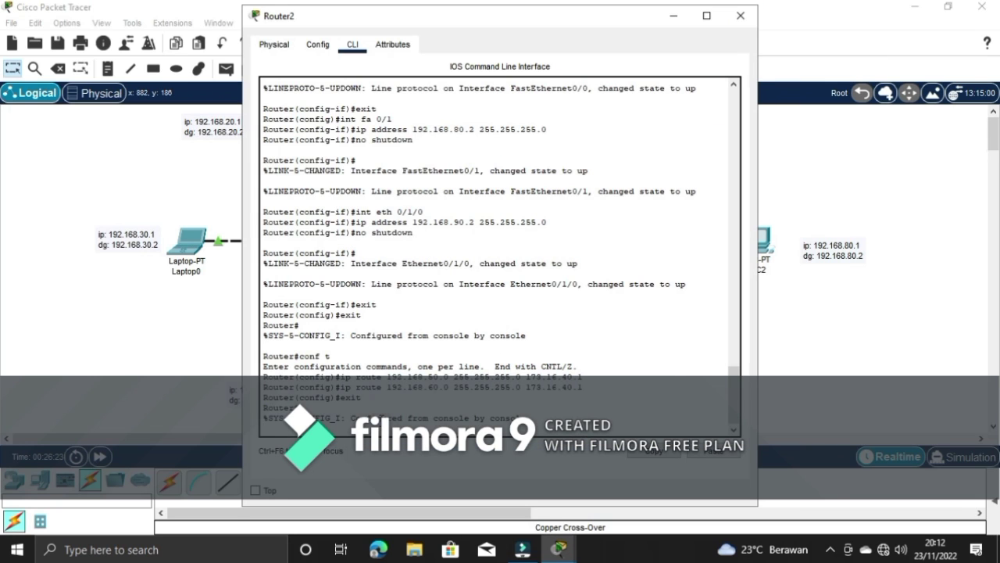
pyautogui.press('Return')
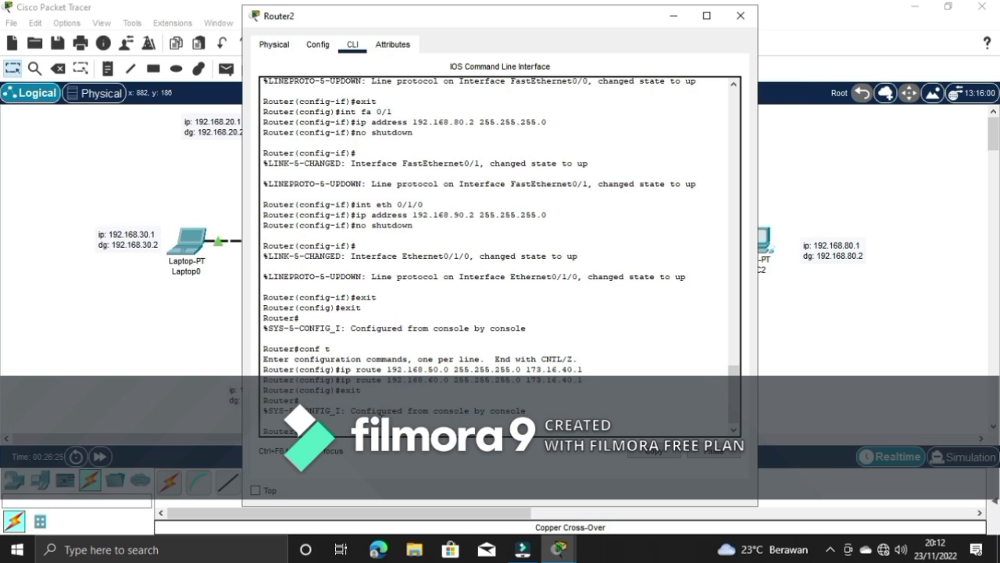
pyautogui.write('conf t')
pyautogui.press('Return')
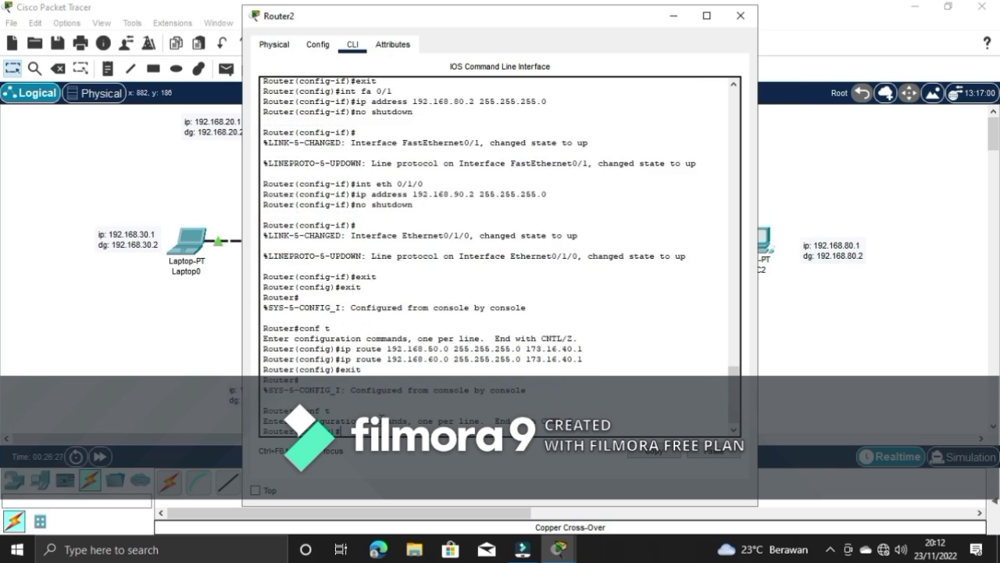
pyautogui.write('ip route 192.168.70.0 255.255.255.0 173.16.40.1')
pyautogui.click(673, 17)
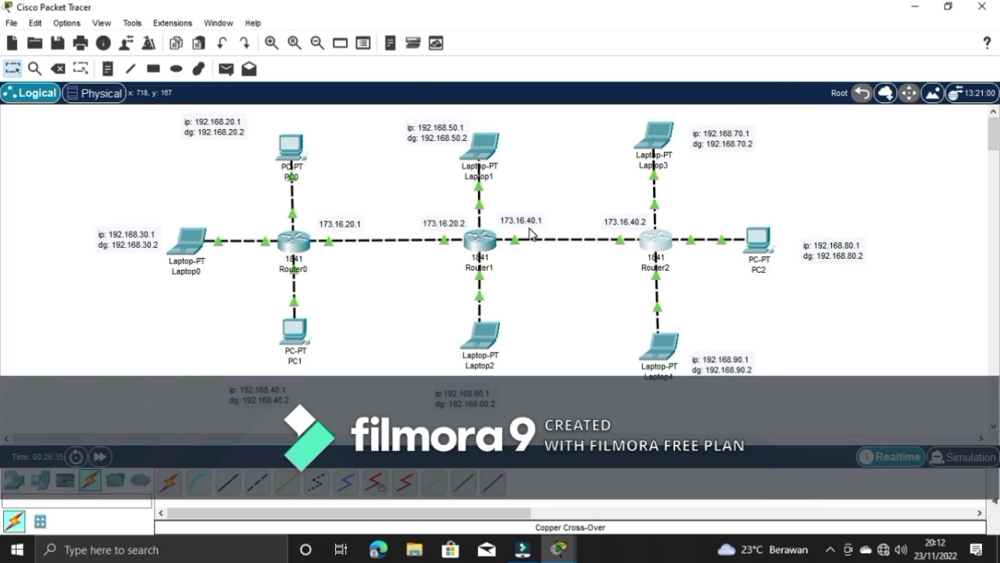
pyautogui.click(659, 244)
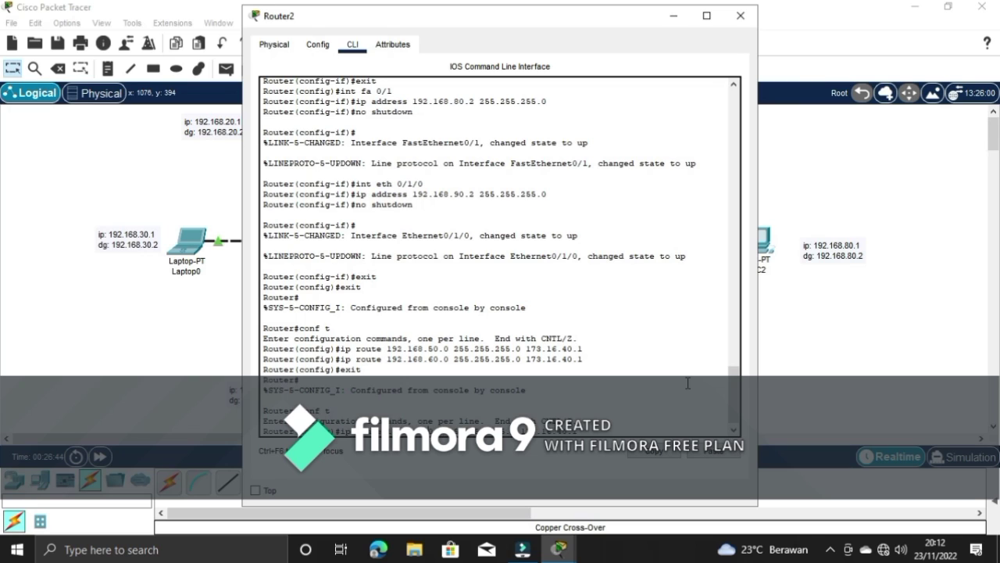
pyautogui.press('Return')
pyautogui.write('ip')
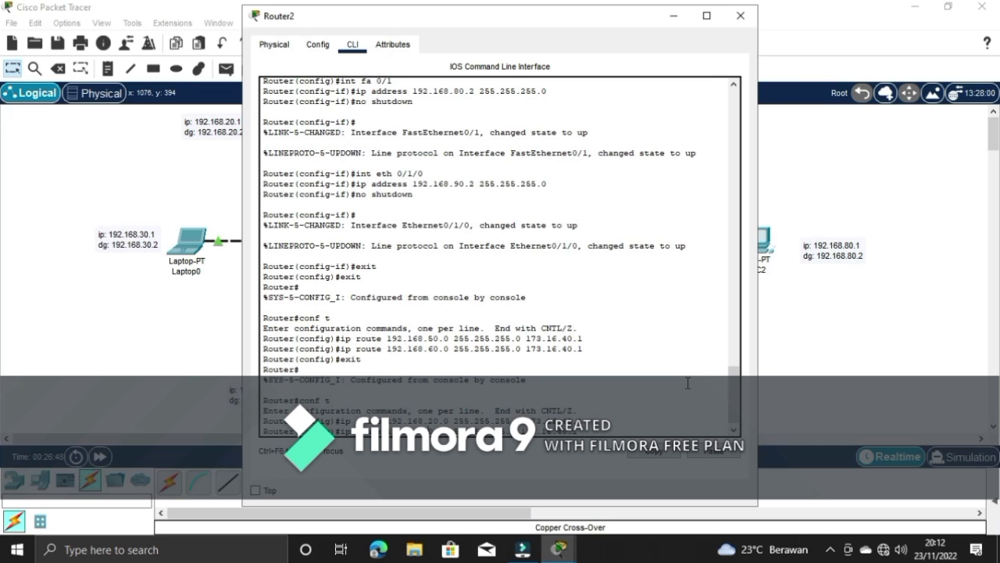
pyautogui.press('Return')
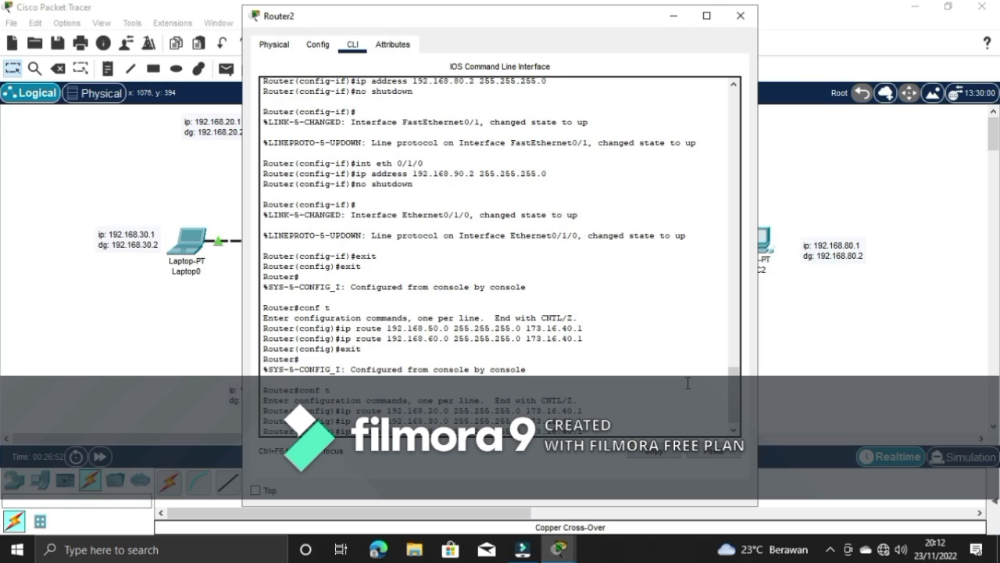
pyautogui.press('Return')
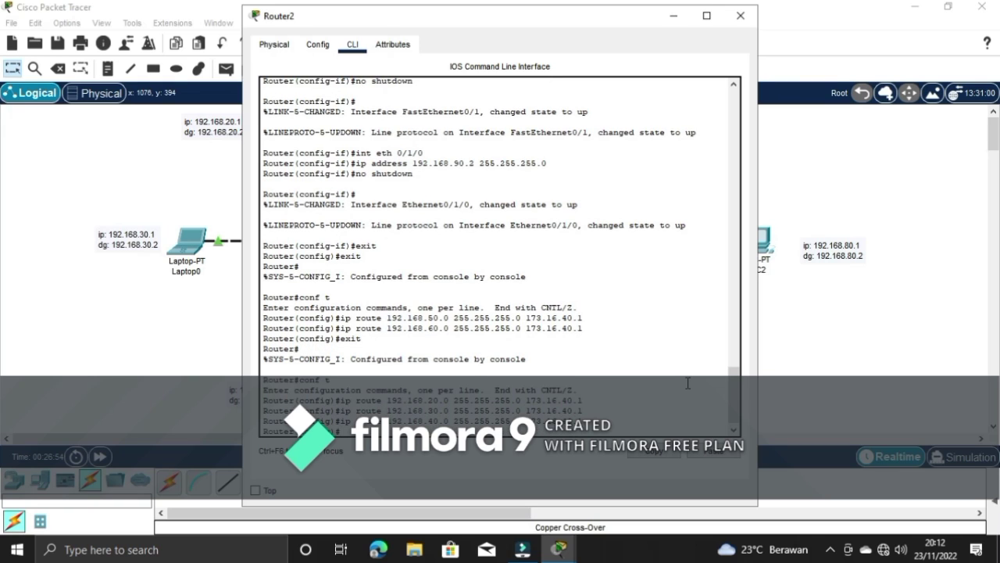
pyautogui.write('exit')
pyautogui.press('Return')
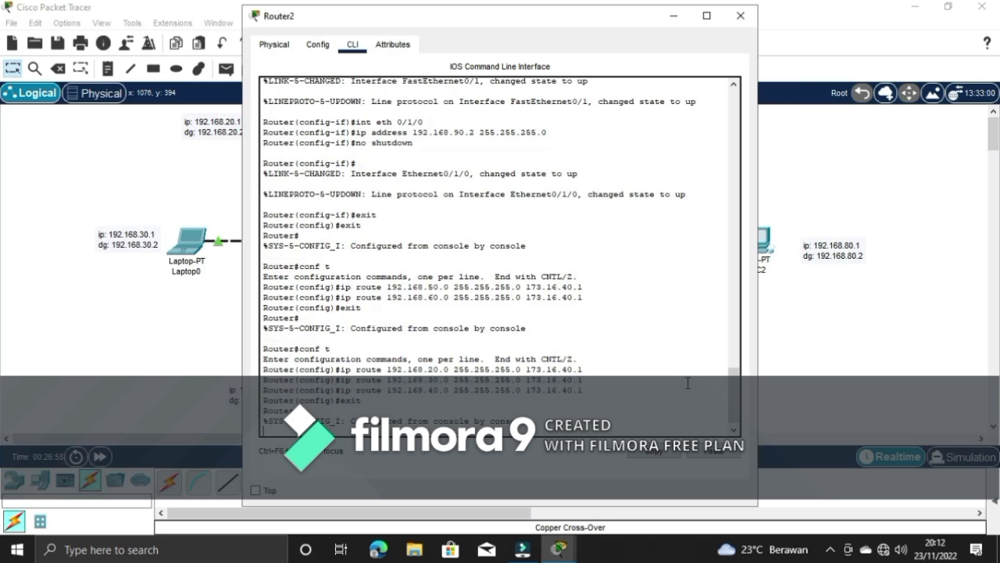
pyautogui.click(736, 20)
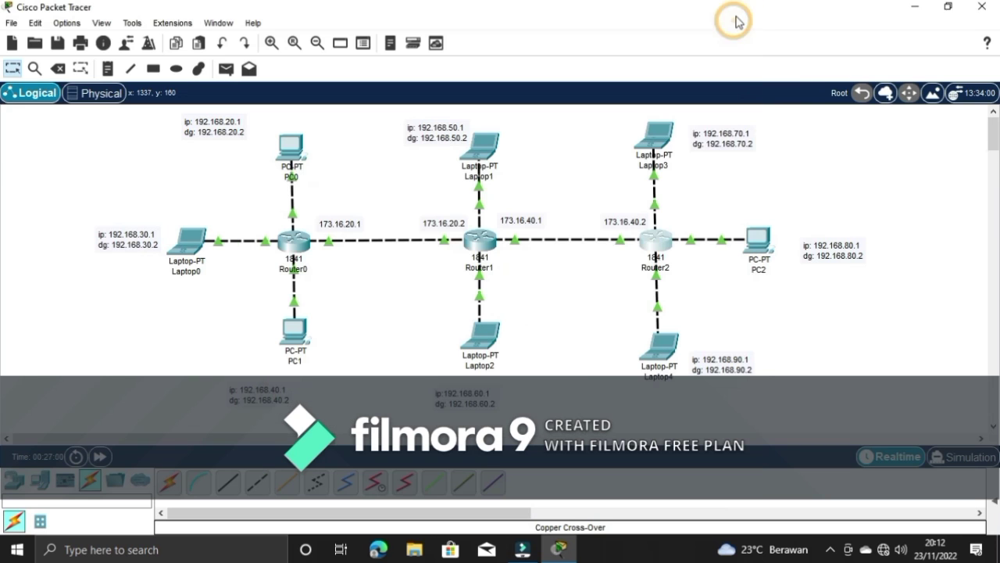
# Open Laptop3's Command Prompt, ping 192.168.20.1 to test the connection to PC0, and close the window
pyautogui.click(655, 136)
pyautogui.click(605, 117)
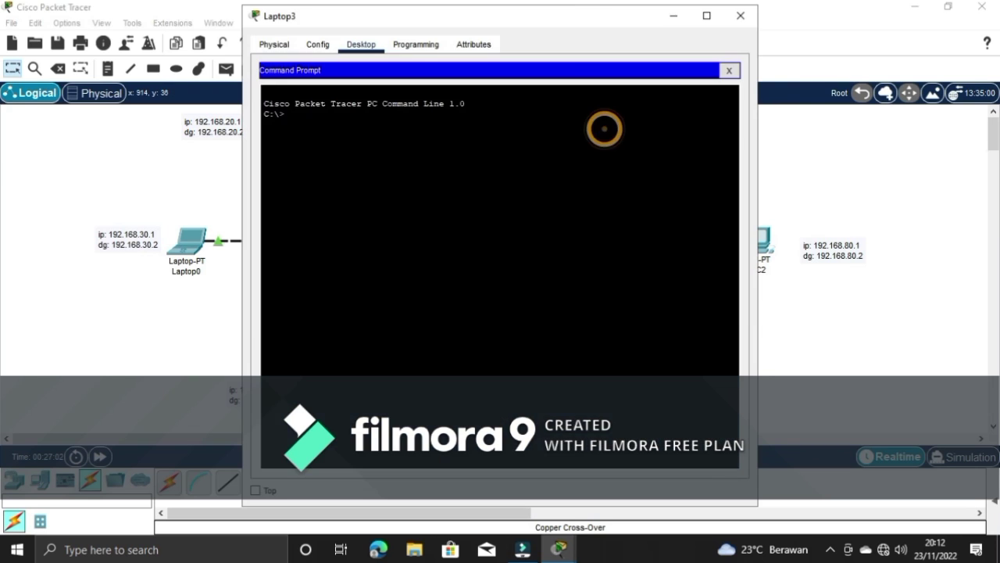
pyautogui.click(496, 101)
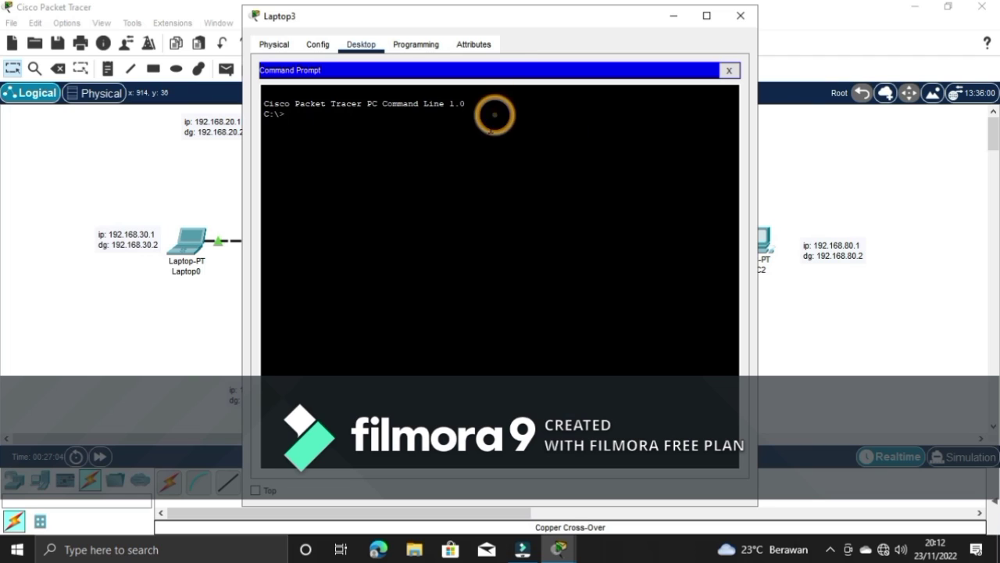
pyautogui.write('ping')
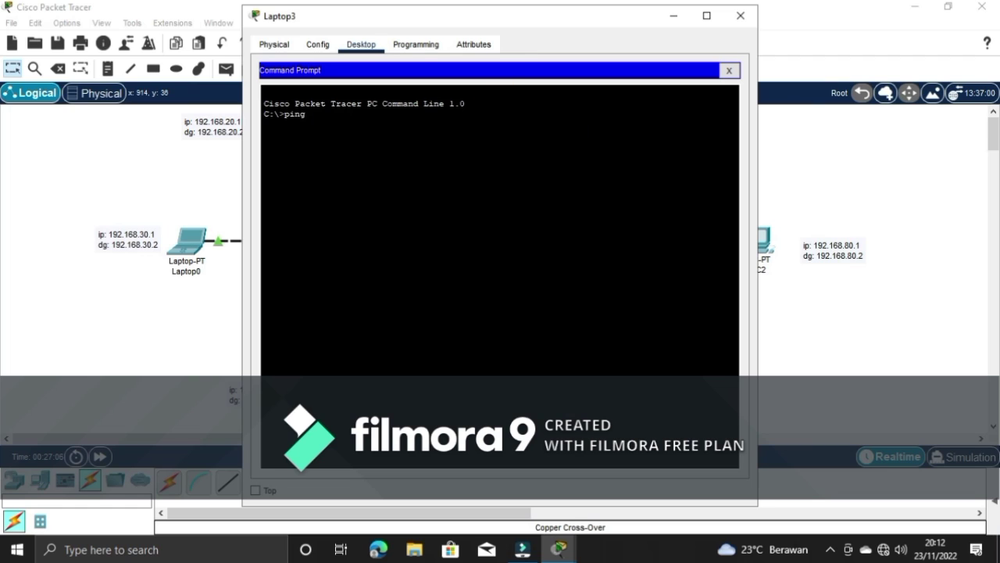
pyautogui.write(' 192.168.20.1')
pyautogui.press('Return')
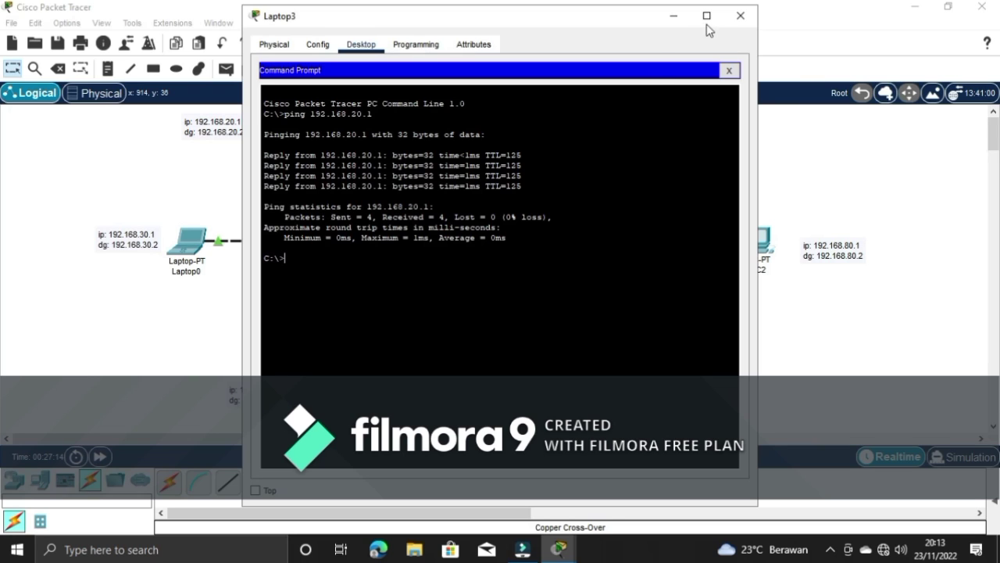
pyautogui.click(741, 15)
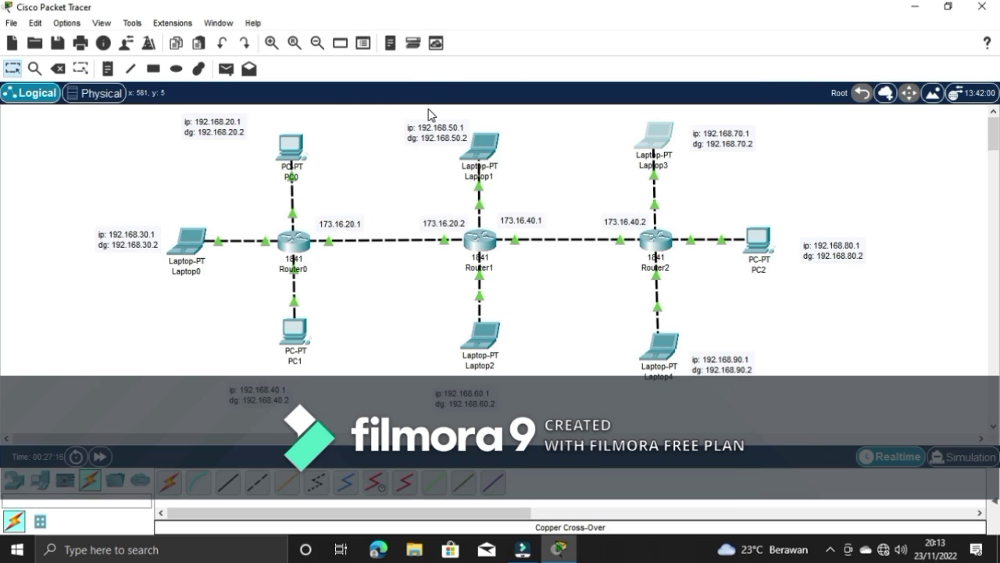
# Send a simple PDU from PC0 to Laptop1 and show the PDU list to check its status
pyautogui.click(225, 70)
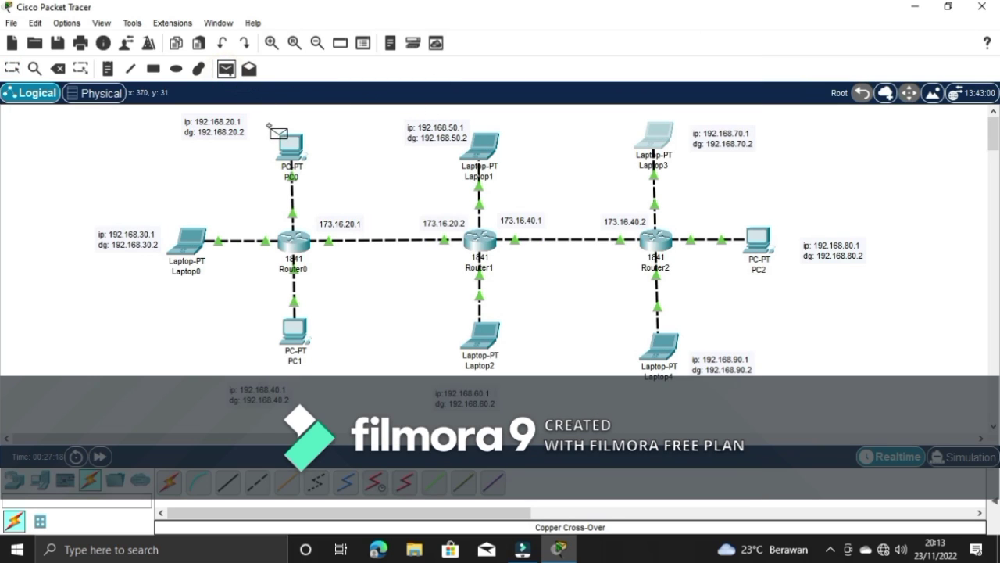
pyautogui.click(289, 148)
pyautogui.click(483, 150)
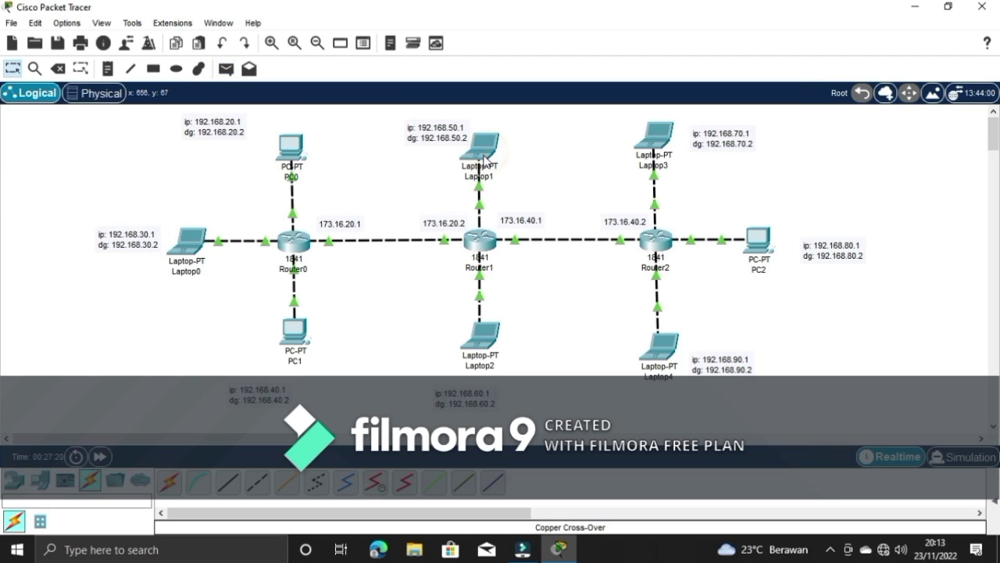
pyautogui.click(992, 496)
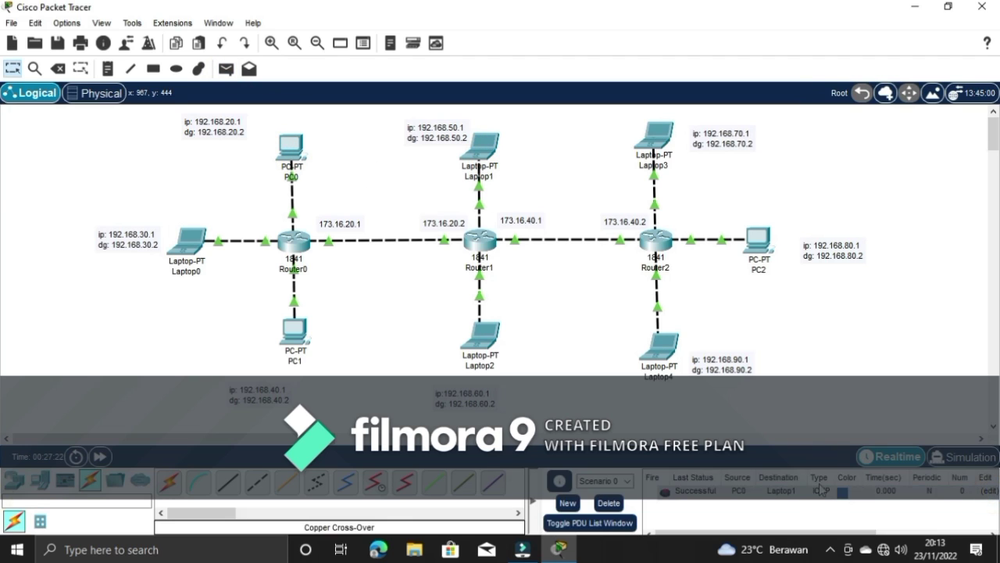
# Send a simple PDU from PC1 to Laptop2, and delete the scenario to clear the PDU list
pyautogui.click(226, 69)
pyautogui.click(295, 330)
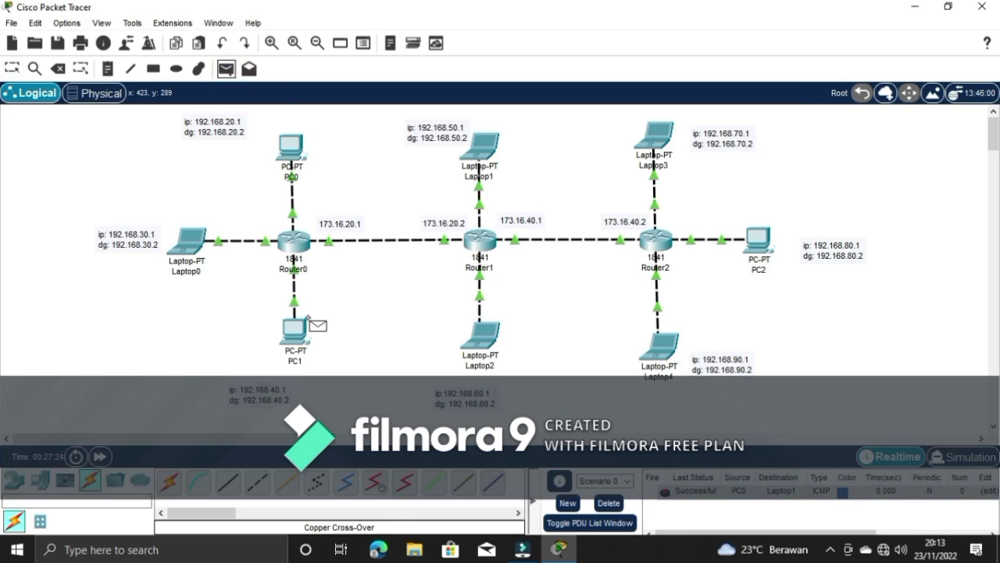
pyautogui.click(467, 334)
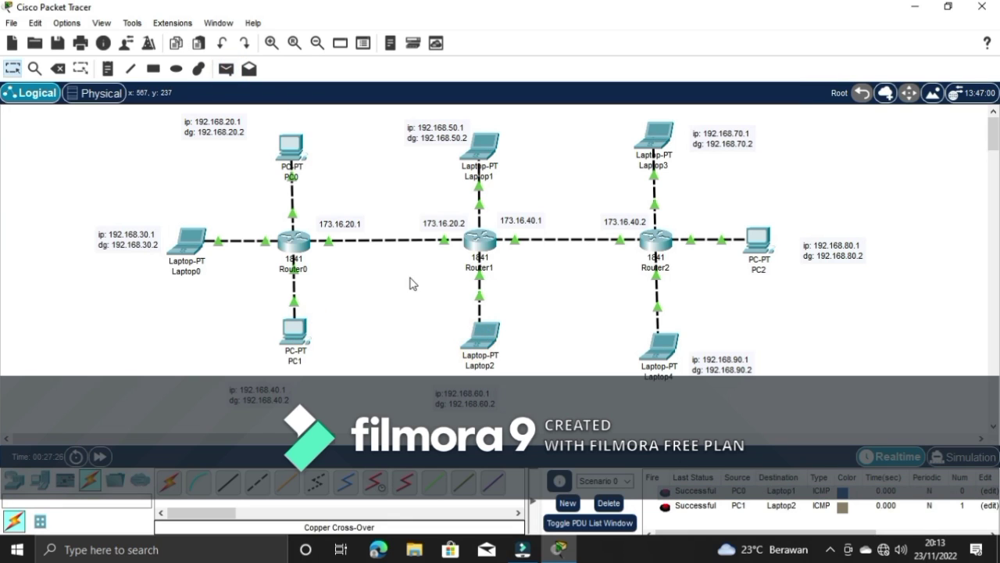
pyautogui.click(607, 504)
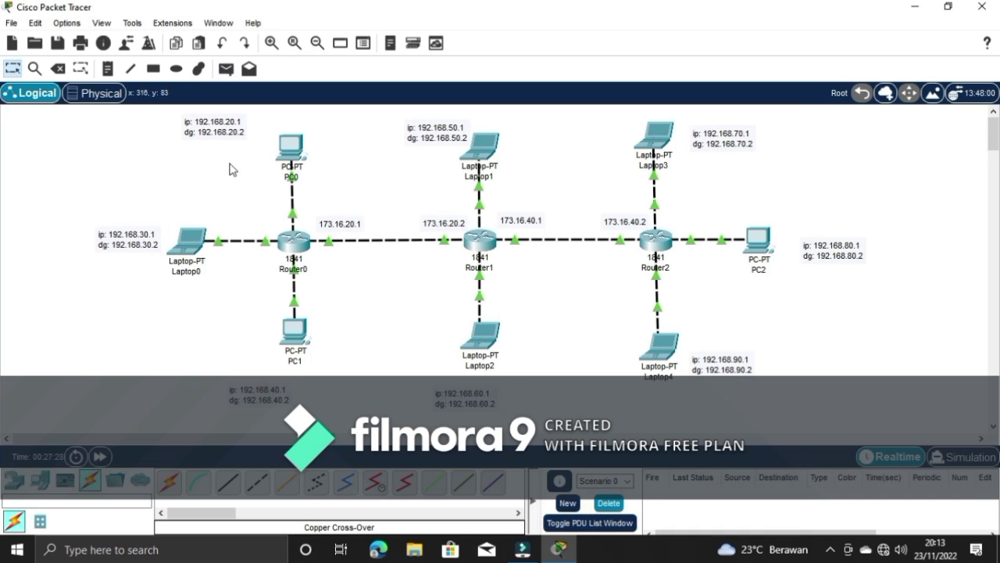
# Open PC0's Command Prompt and ping 192.168.50.1 to test the connection to Laptop1
pyautogui.click(290, 150)
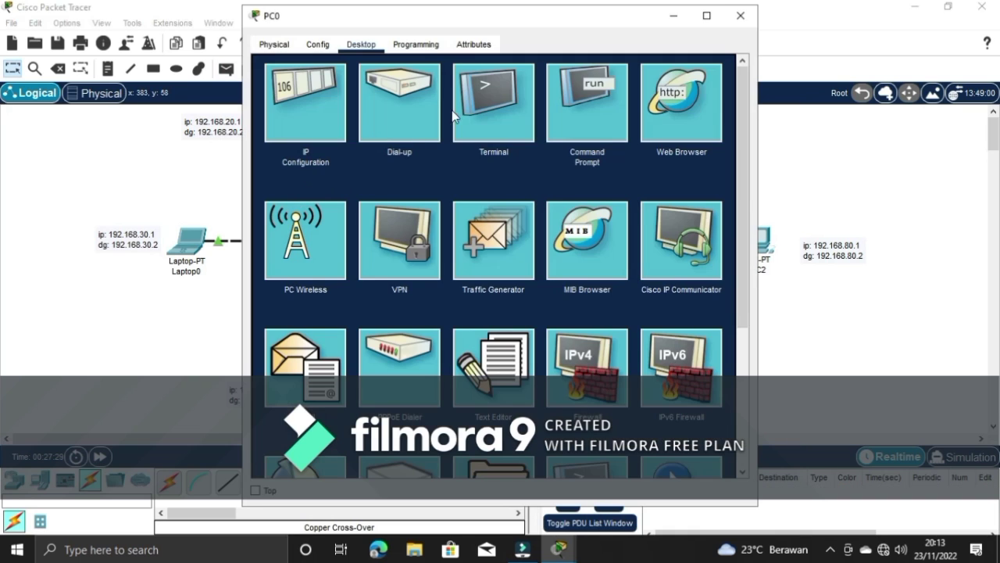
pyautogui.click(582, 109)
pyautogui.click(297, 118)
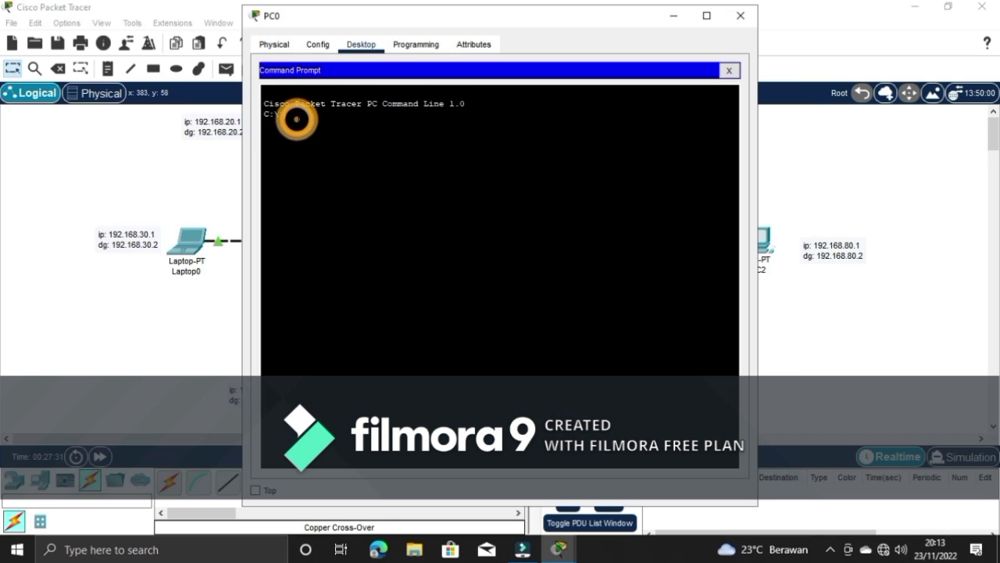
pyautogui.write('pin')
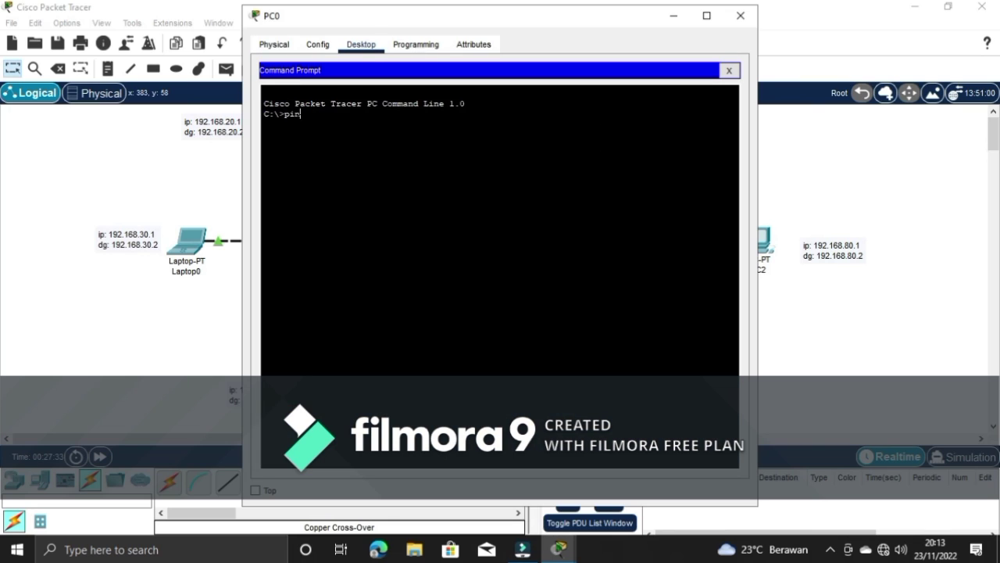
pyautogui.write('g 192.168.50.1')
pyautogui.press('Return')
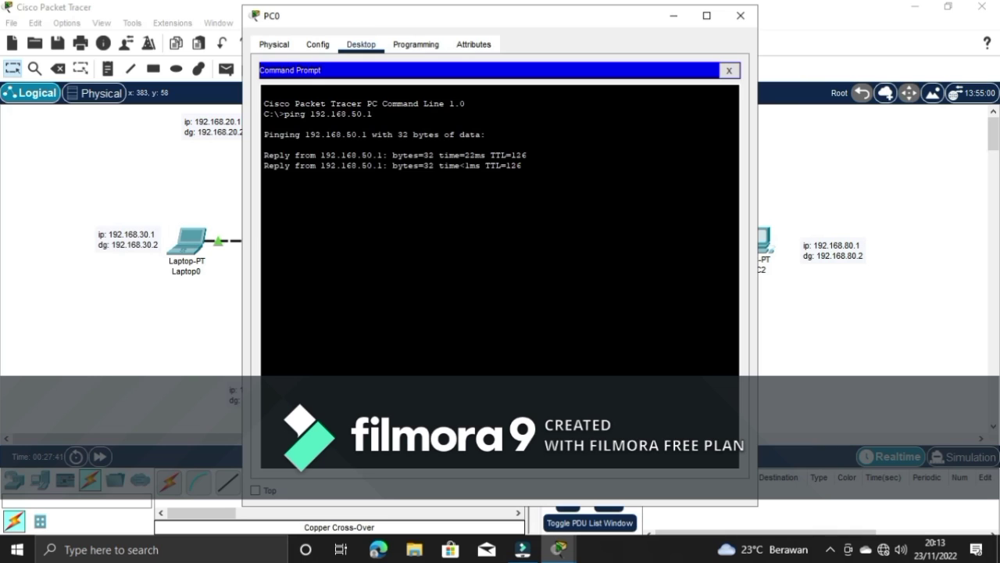
# From PC0, ping 192.168.60.1 and 192.168.70.1 to test the connections to Laptop2 and Laptop3
pyautogui.press('Up')
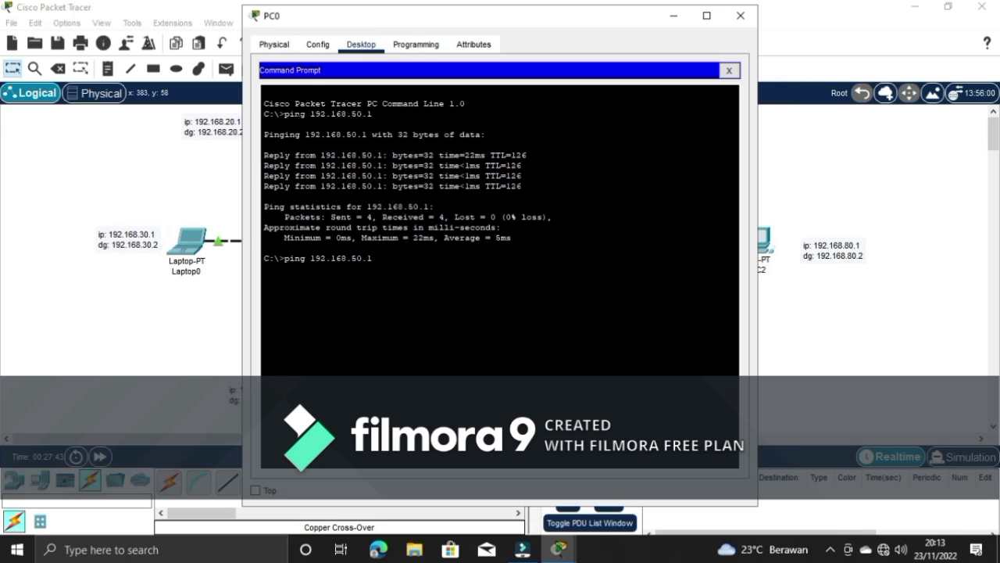
pyautogui.press('BackSpace')
pyautogui.write('6')
pyautogui.press('Return')
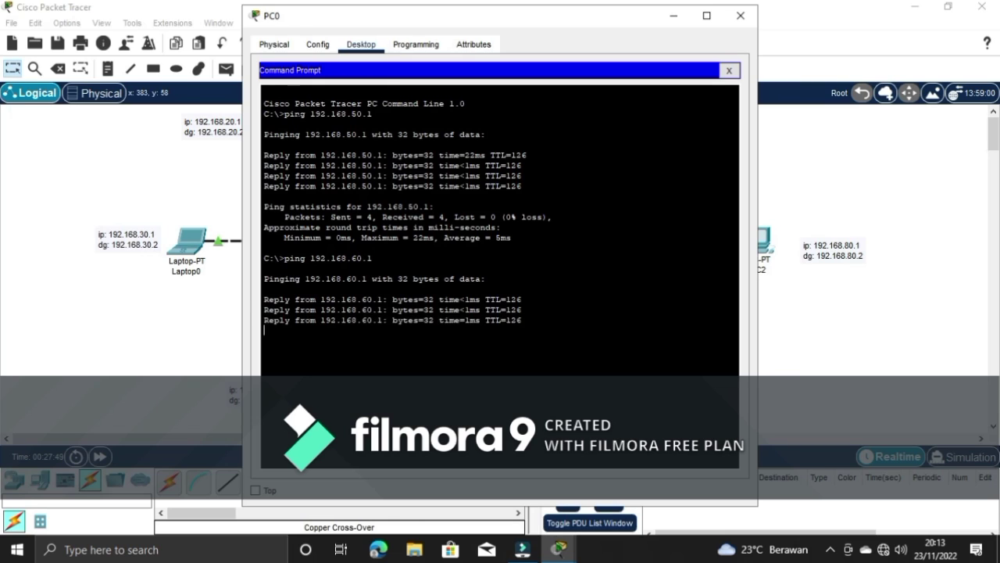
pyautogui.press('Up')
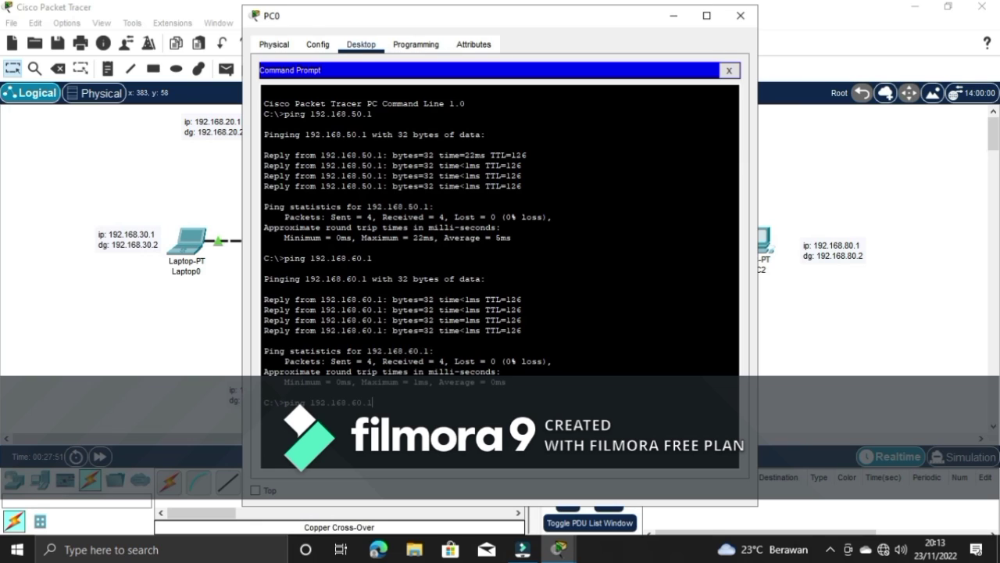
pyautogui.write('7')
pyautogui.press('Return')
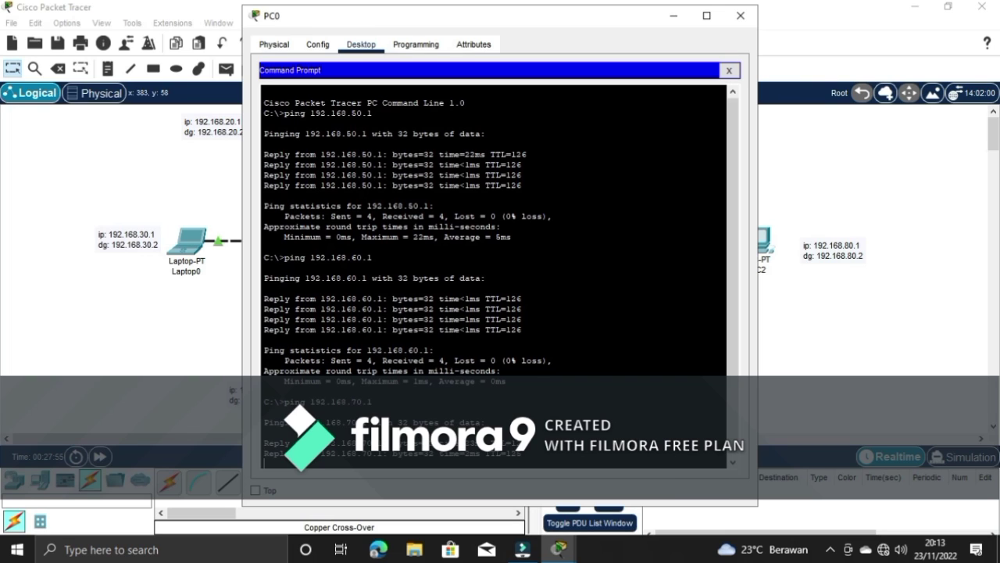
# From PC0, ping 192.168.80.1 and 192.168.90.1 to test the connections to PC2 and Laptop4
pyautogui.press('Up')
pyautogui.write('8')
pyautogui.press('Return')
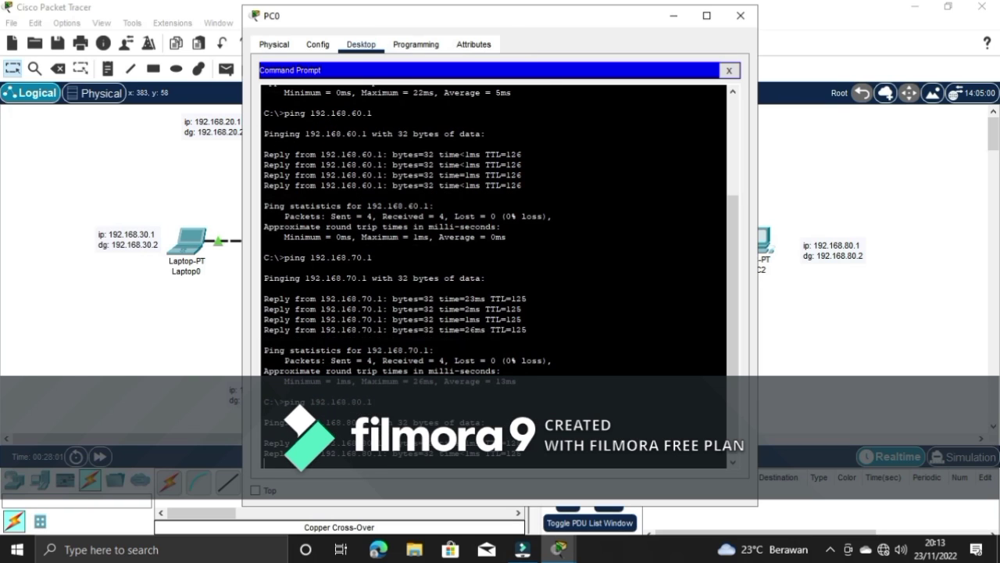
pyautogui.press('Up')
pyautogui.press('Left')
pyautogui.press('Left')
pyautogui.press('Left')
pyautogui.write('9')
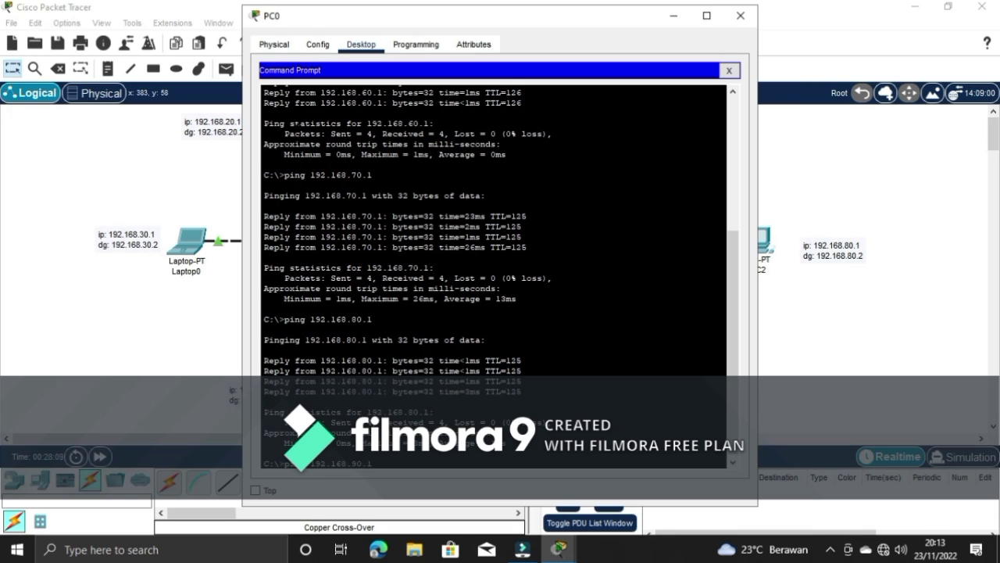
pyautogui.press('Return')
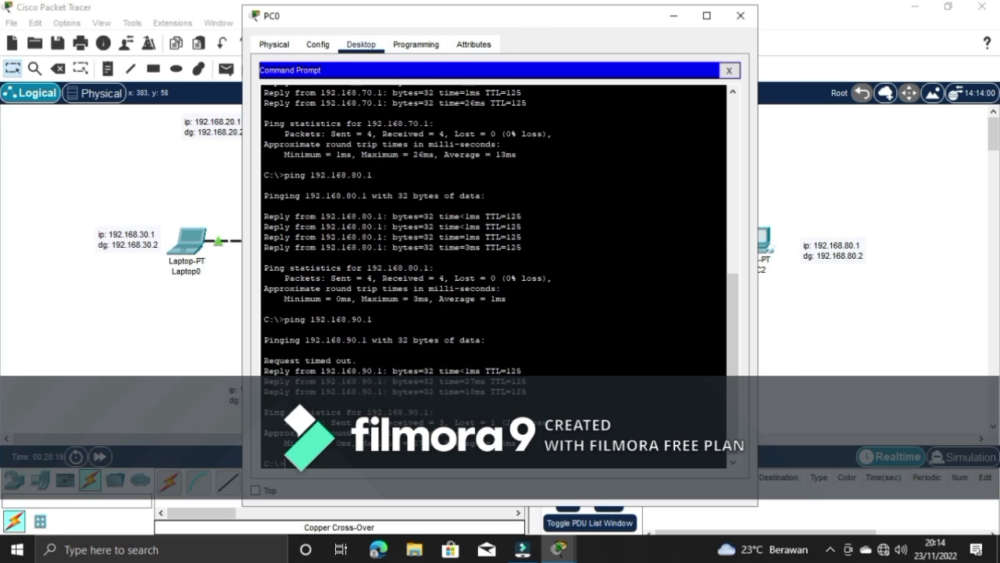
# Review the replies to all pings sent from PC0, from 192.168.50.1 to 192.168.90.1, and close the window
pyautogui.scroll(10, 494, 274)
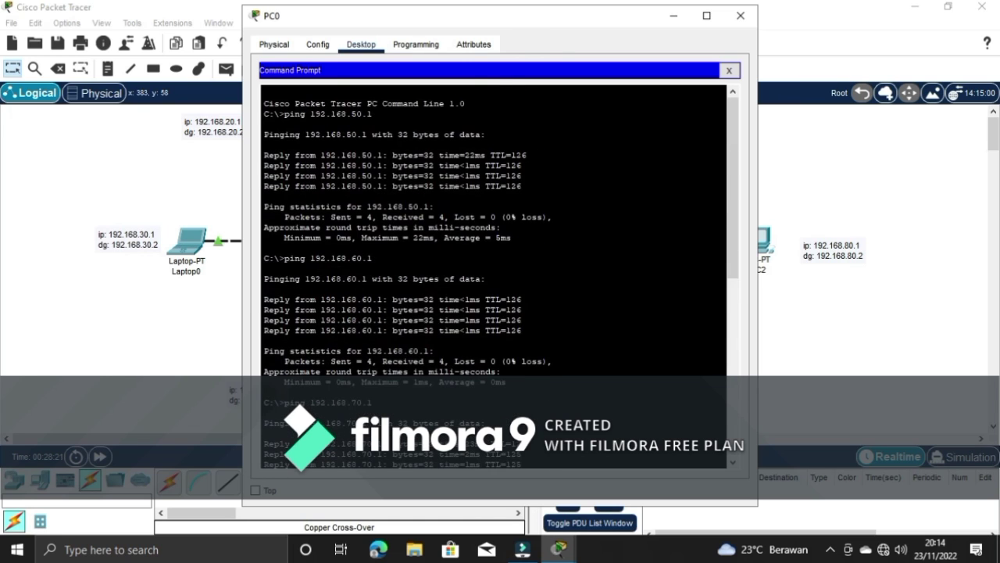
pyautogui.scroll(-12, 494, 273)
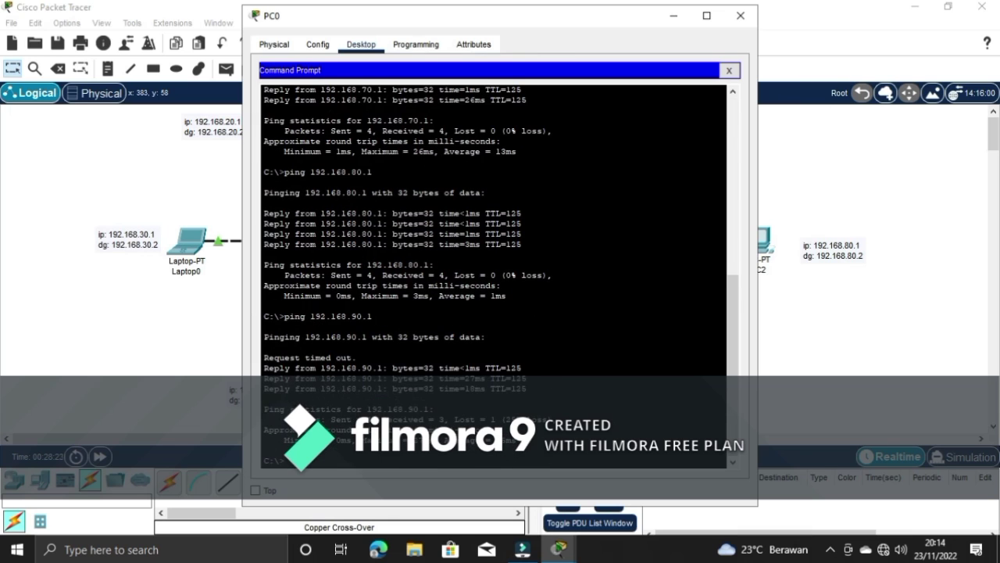
pyautogui.scroll(10, 494, 274)
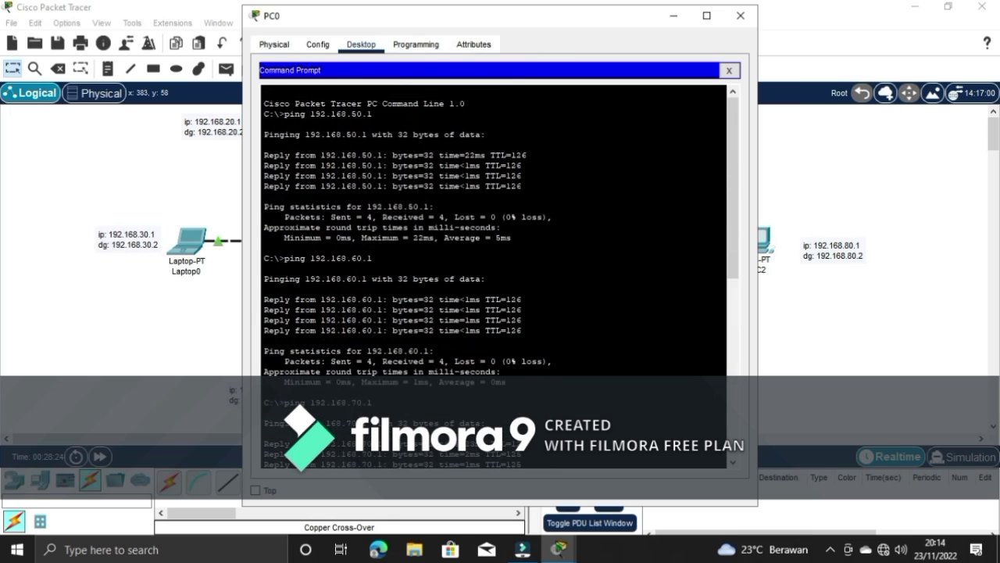
pyautogui.scroll(-10, 494, 273)
pyautogui.scroll(10, 494, 273)
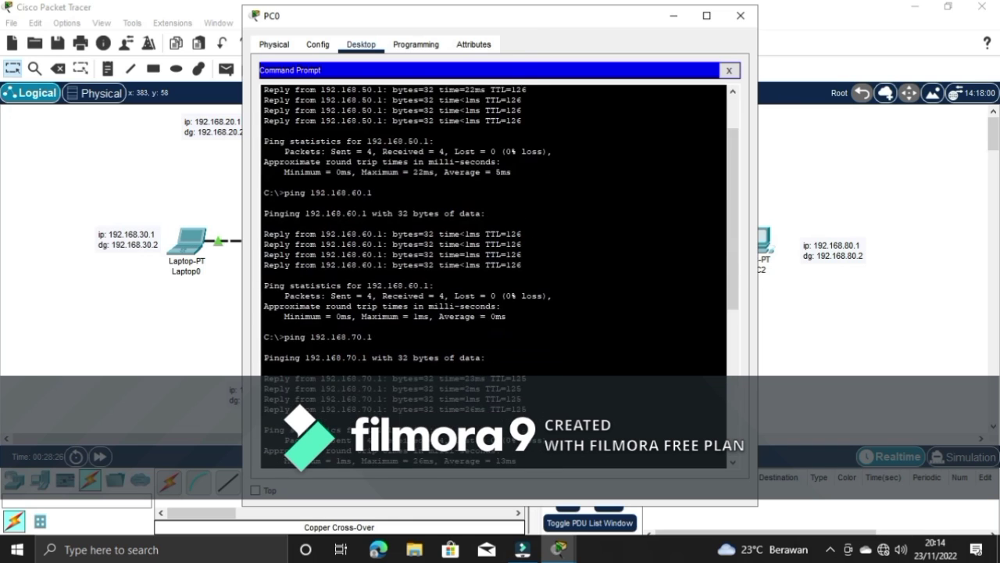
pyautogui.scroll(-8, 494, 273)
pyautogui.scroll(8, 494, 273)
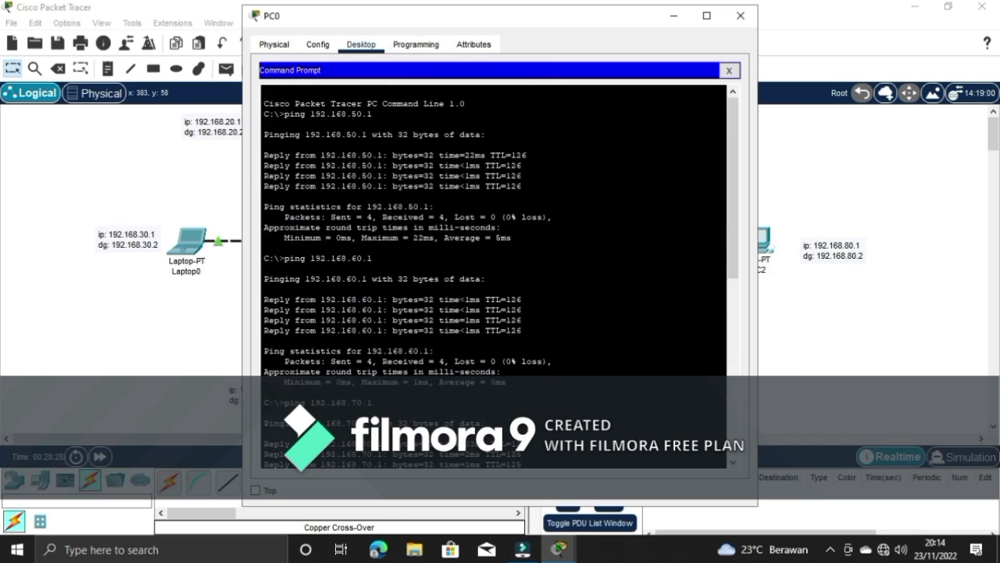
pyautogui.scroll(-10, 493, 273)
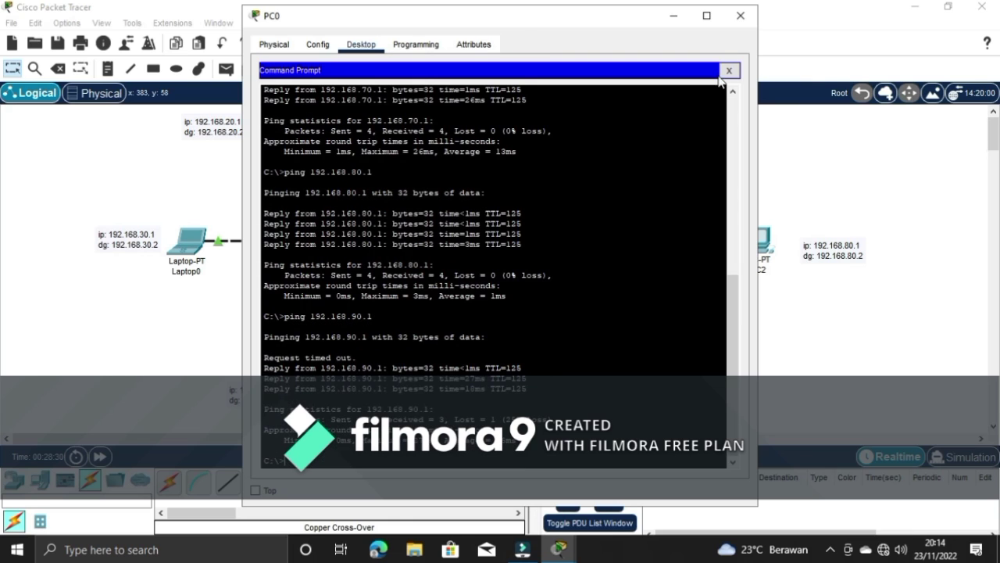
pyautogui.click(741, 17)
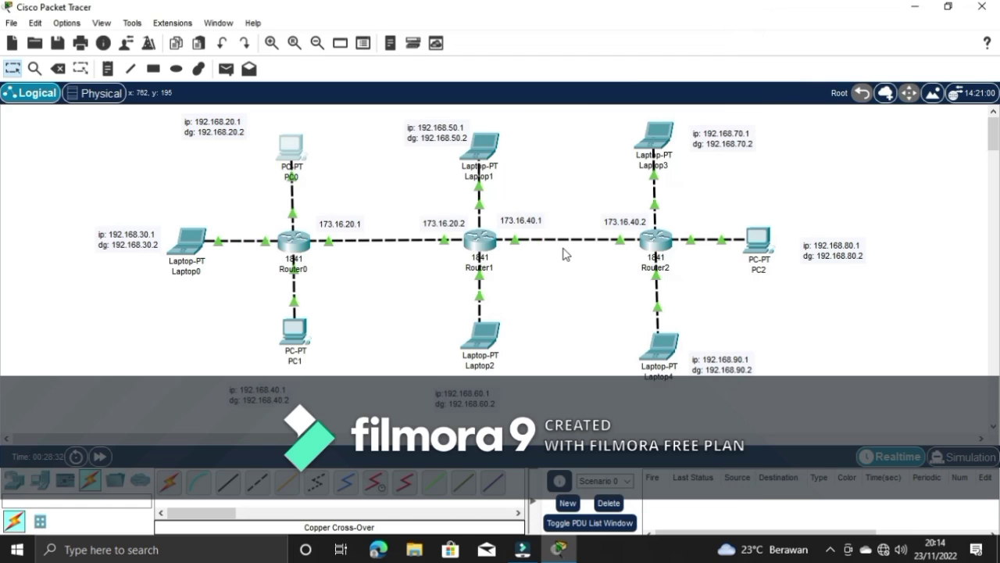